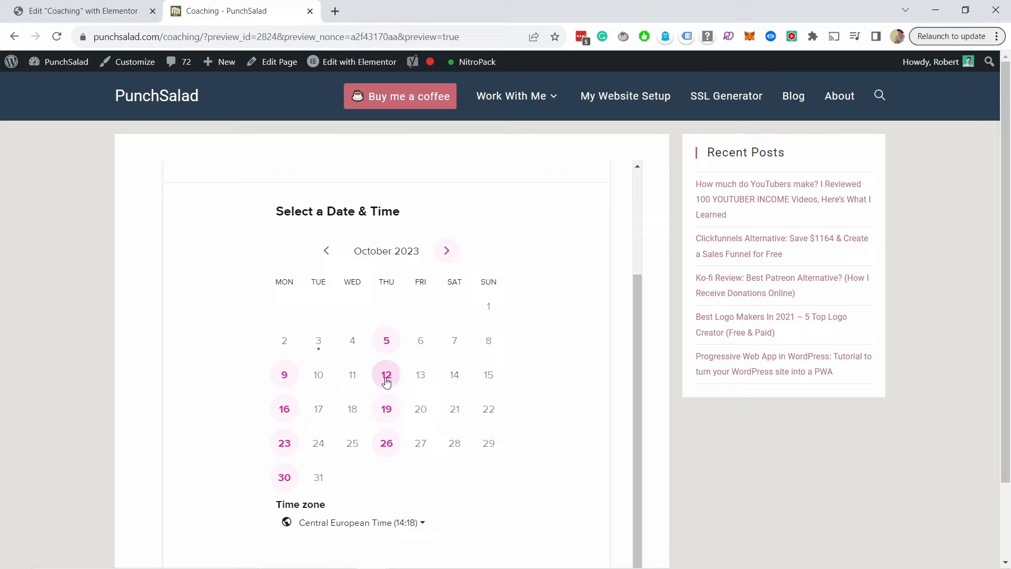
Step: Choose Thursday, May 27 as the day whose Calendly time slots go into the draft
{"action": "left_click", "coordinate": [386, 376]}
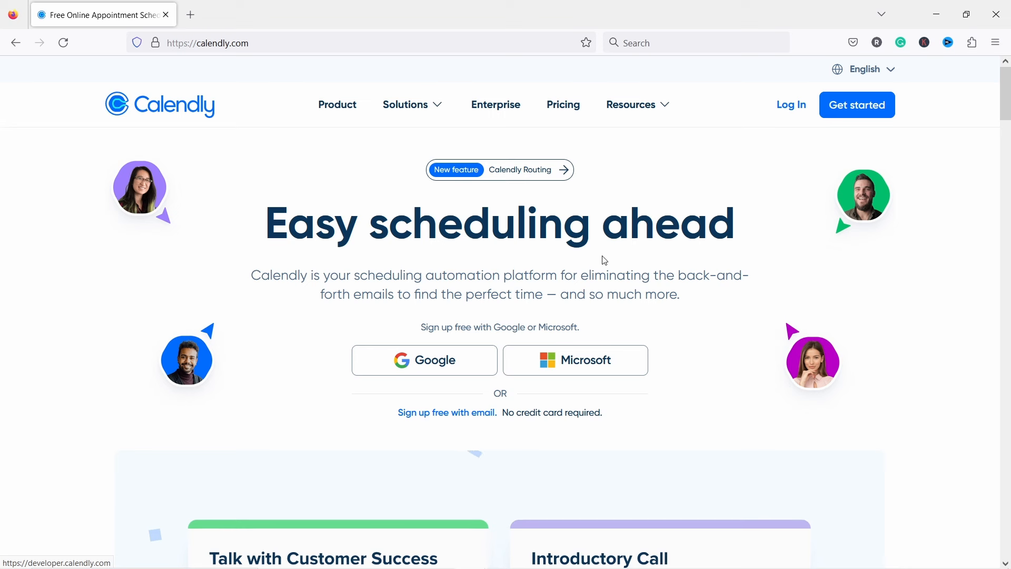
Step: Start a free Calendly sign-up with the saved work email and accept the Privacy Policy and Terms
{"action": "left_click", "coordinate": [851, 116]}
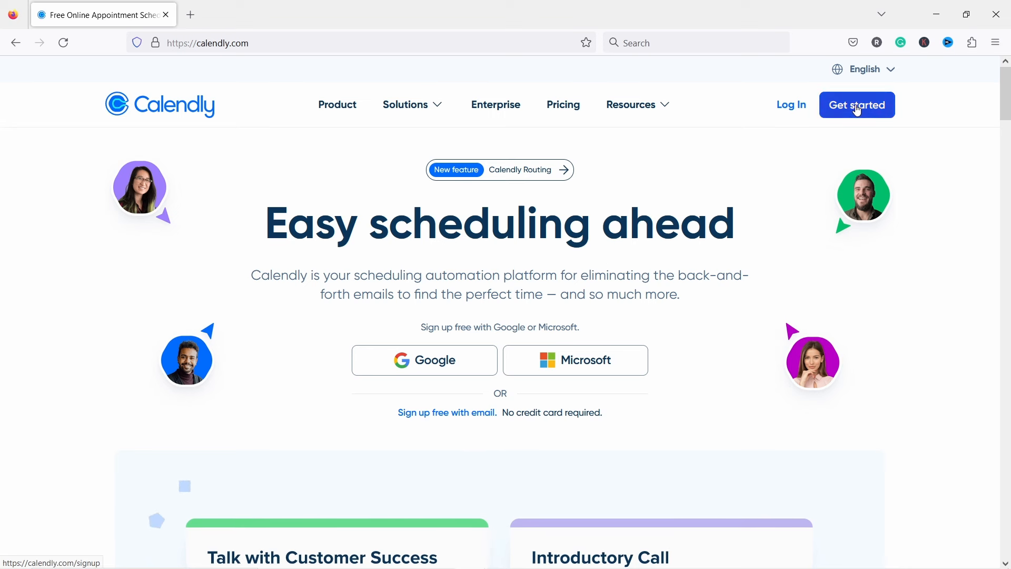
{"action": "left_click", "coordinate": [610, 292]}
{"action": "type", "text": "robert"}
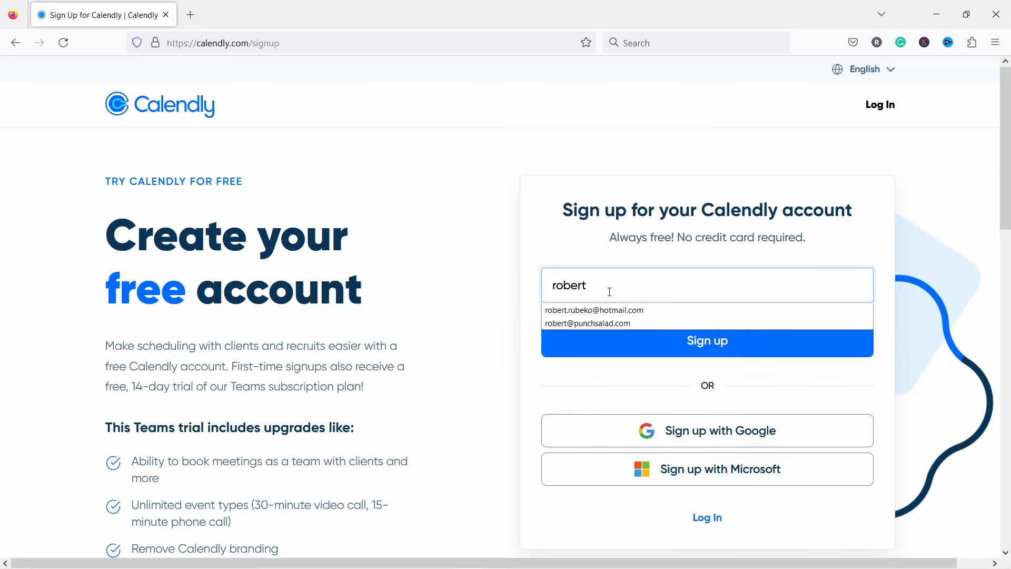
{"action": "left_click", "coordinate": [601, 322]}
{"action": "left_click", "coordinate": [641, 347]}
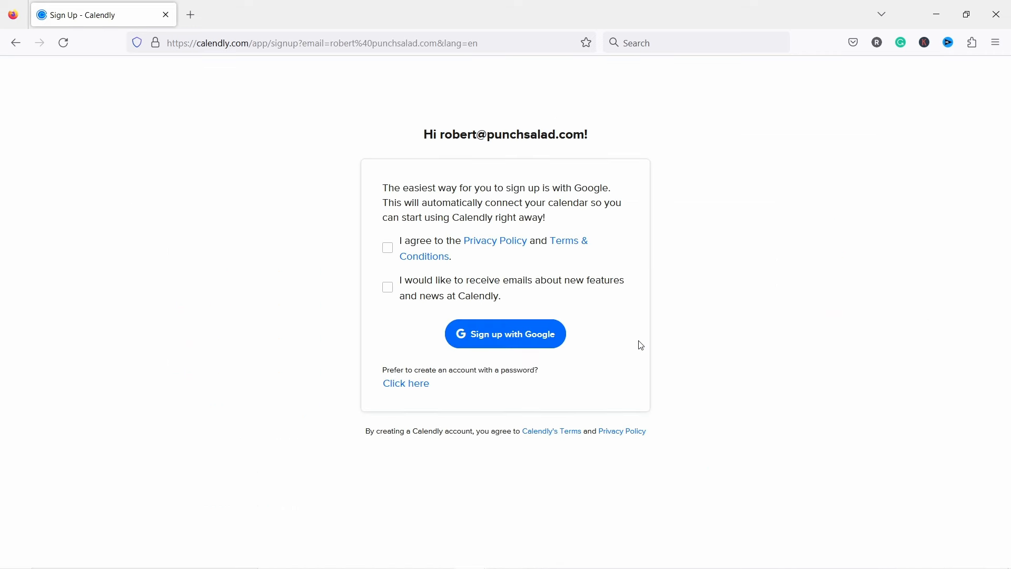
{"action": "left_click", "coordinate": [390, 254]}
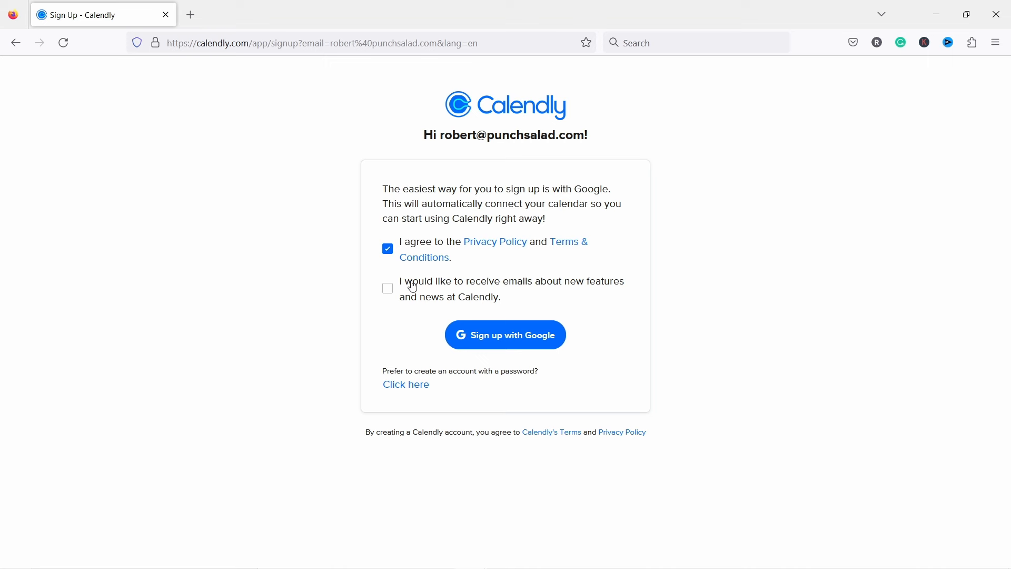
Step: Sign up with Google using the work account and allow Calendly access to its calendars
{"action": "left_click", "coordinate": [510, 343]}
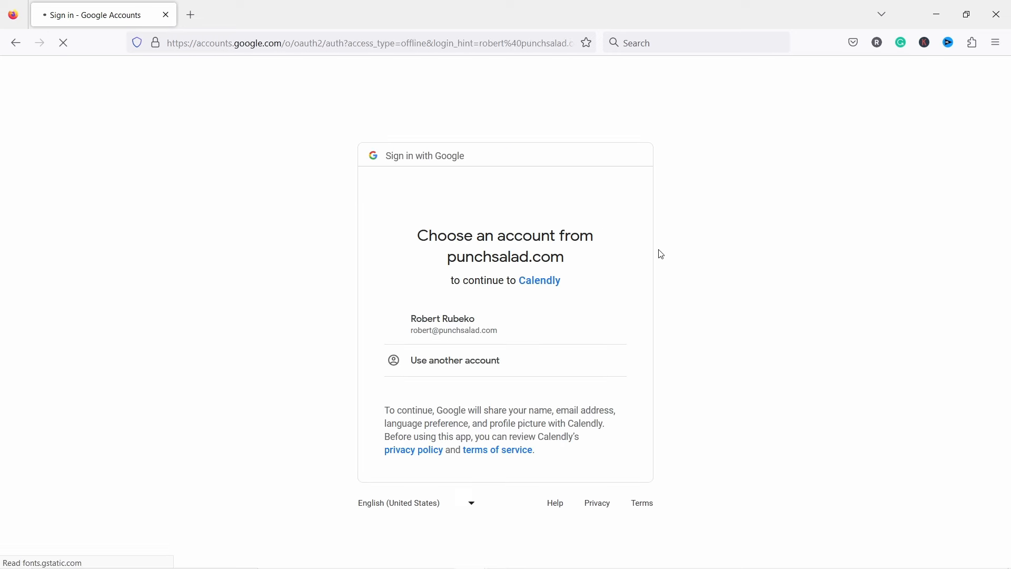
{"action": "left_click", "coordinate": [459, 324]}
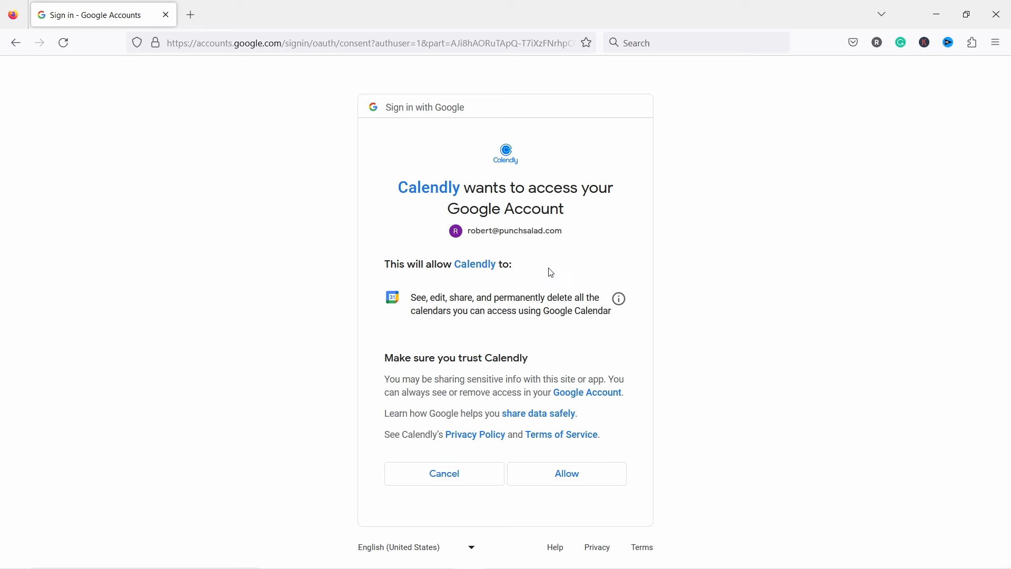
{"action": "left_click", "coordinate": [563, 475]}
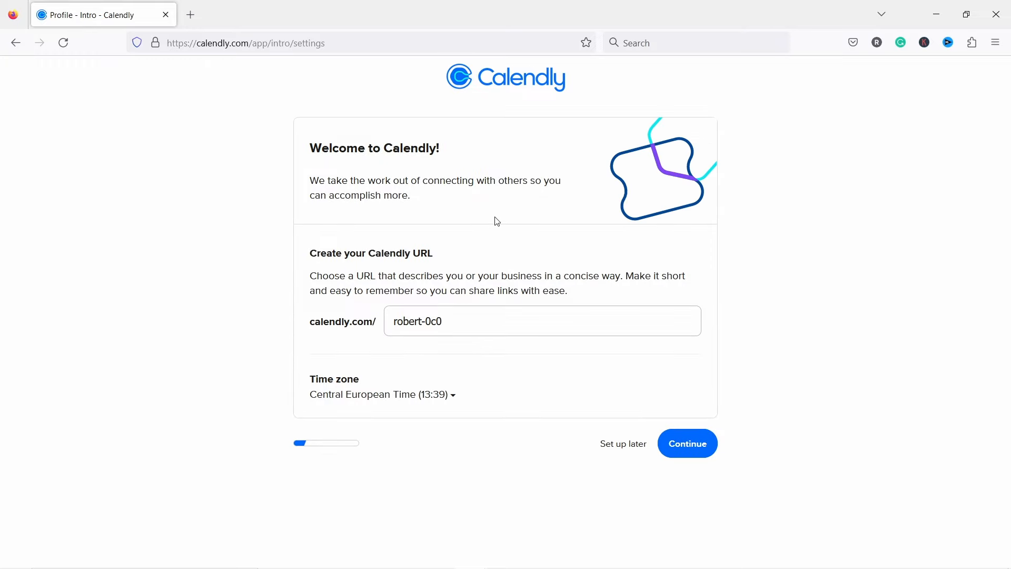
Step: Replace the suggested booking URL with calendly.com/tipswithpunch and continue setup
{"action": "left_click_drag", "start_coordinate": [469, 320], "coordinate": [450, 228]}
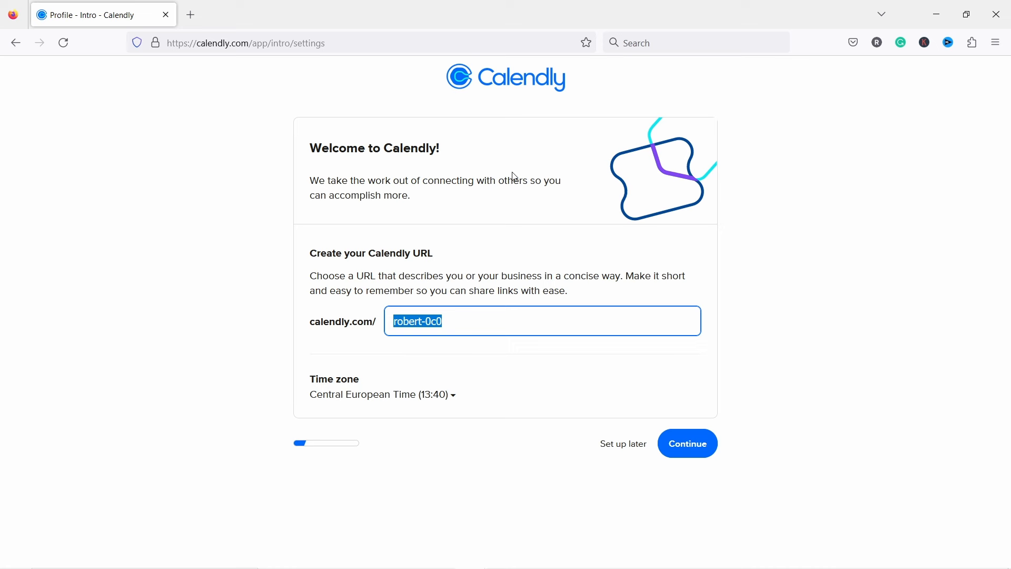
{"action": "key", "text": "BackSpace"}
{"action": "type", "text": "tipswithpunch"}
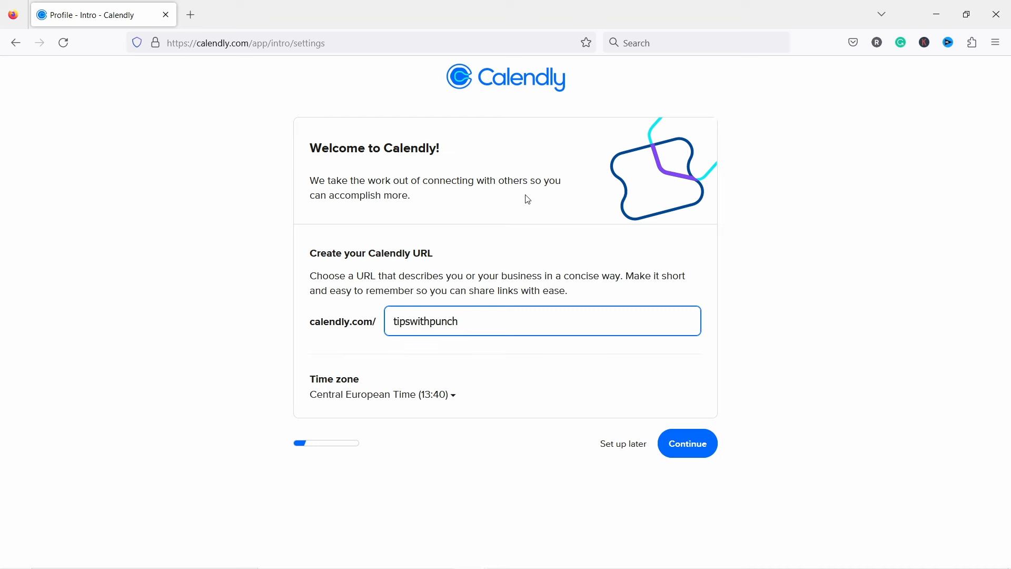
{"action": "left_click", "coordinate": [690, 447]}
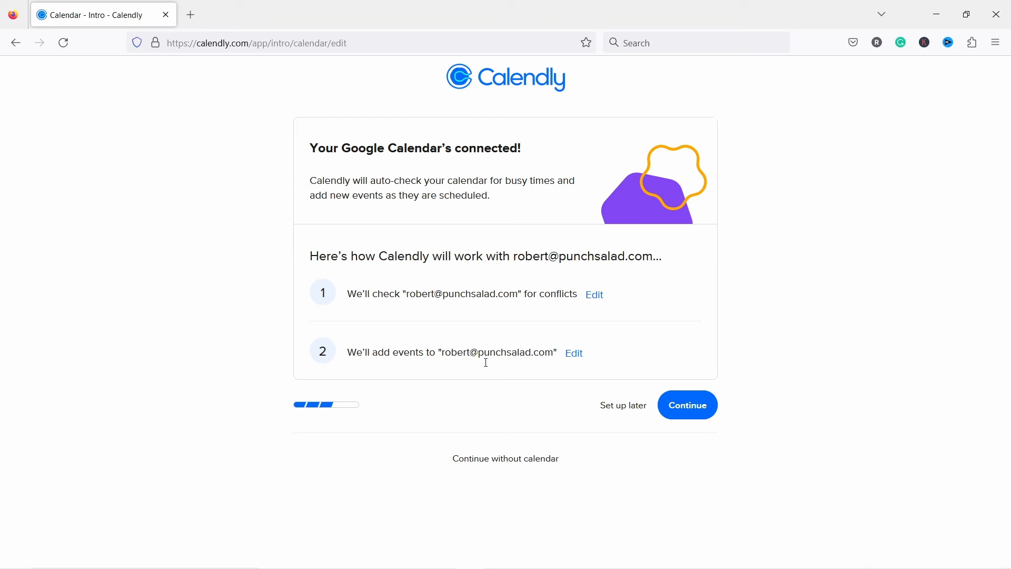
Step: Keep the connected calendar and set weekday available hours to 10:00–16:00
{"action": "left_click", "coordinate": [689, 408]}
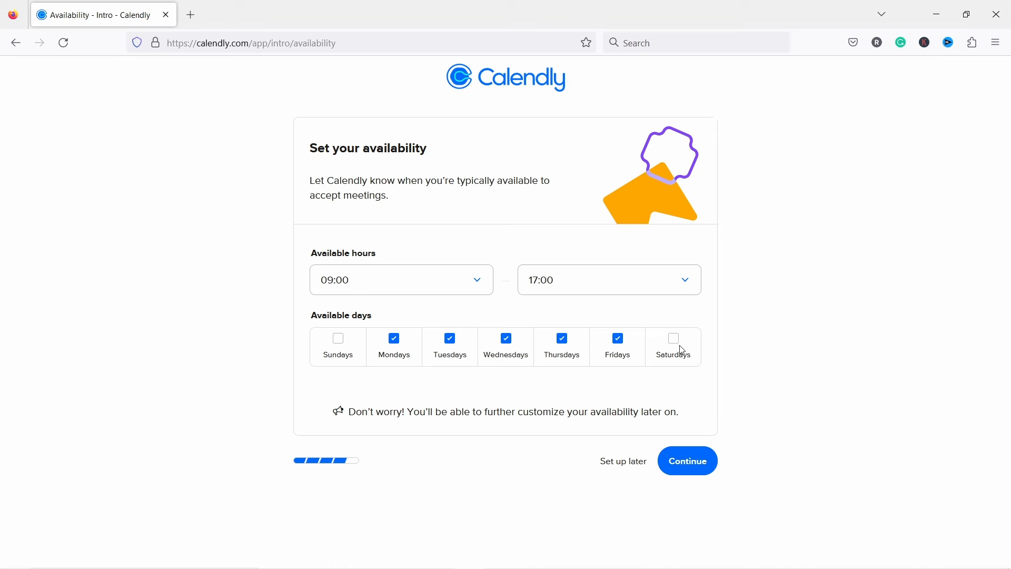
{"action": "left_click", "coordinate": [363, 282]}
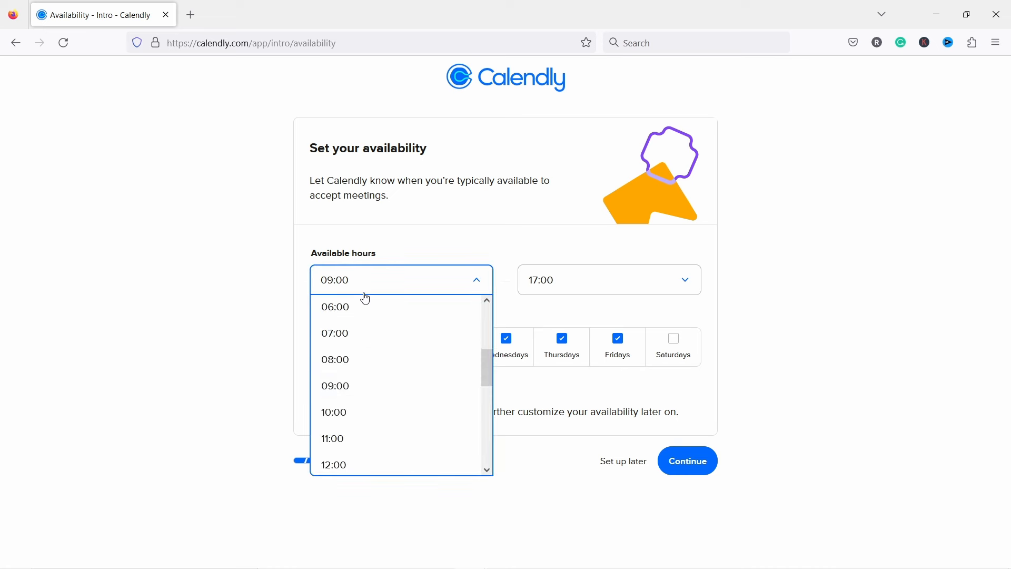
{"action": "left_click", "coordinate": [347, 410]}
{"action": "left_click", "coordinate": [573, 287]}
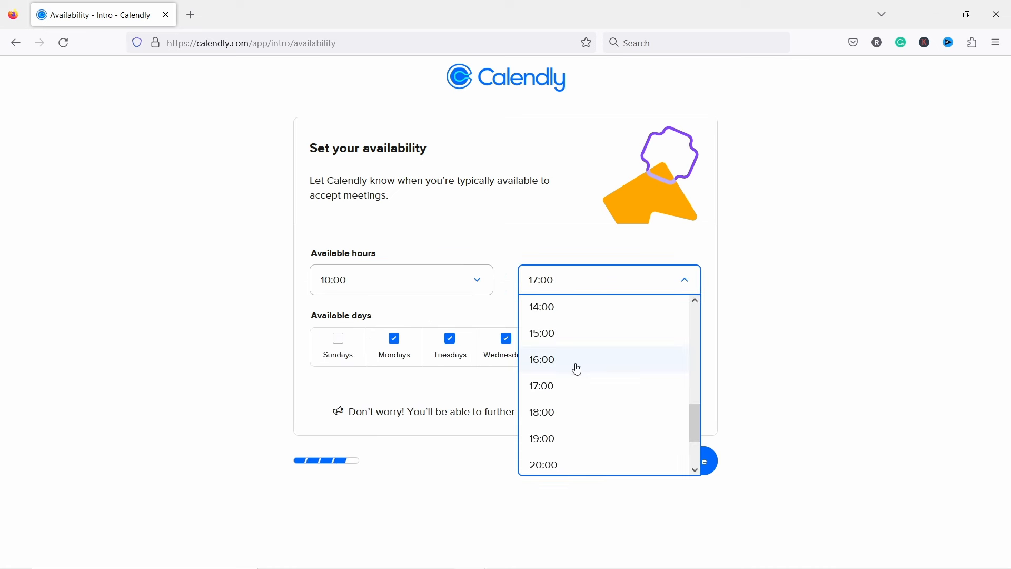
{"action": "left_click", "coordinate": [575, 363]}
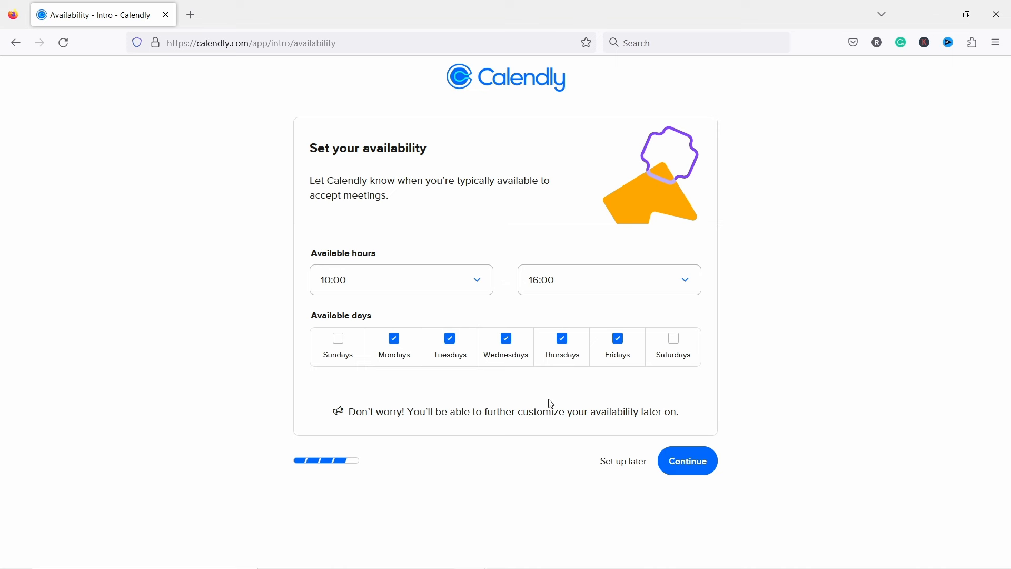
{"action": "left_click", "coordinate": [688, 463]}
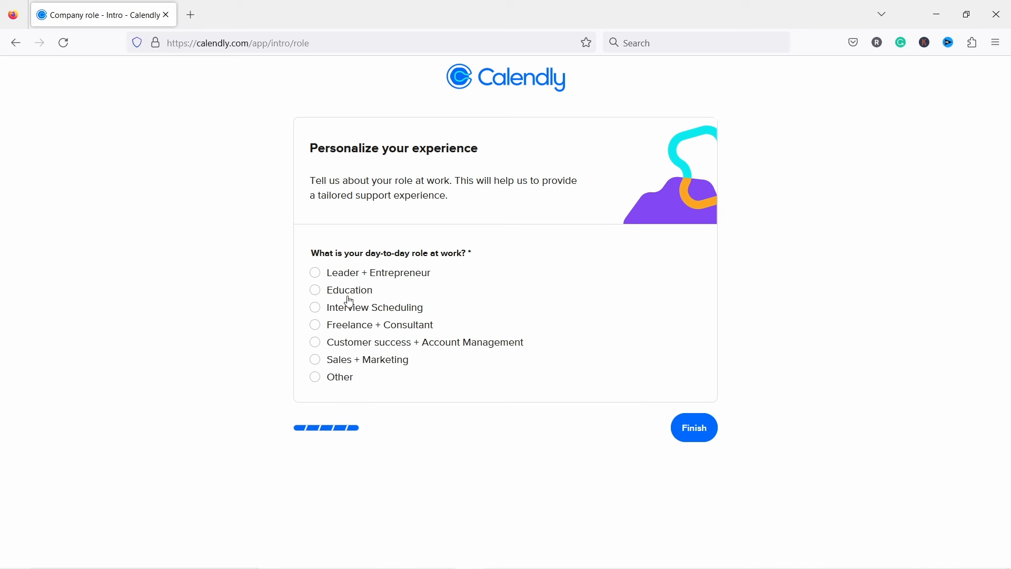
Step: Answer Freelance + Consultant as the work role, finish onboarding, and open the Create menu
{"action": "left_click", "coordinate": [315, 325]}
{"action": "left_click", "coordinate": [704, 435]}
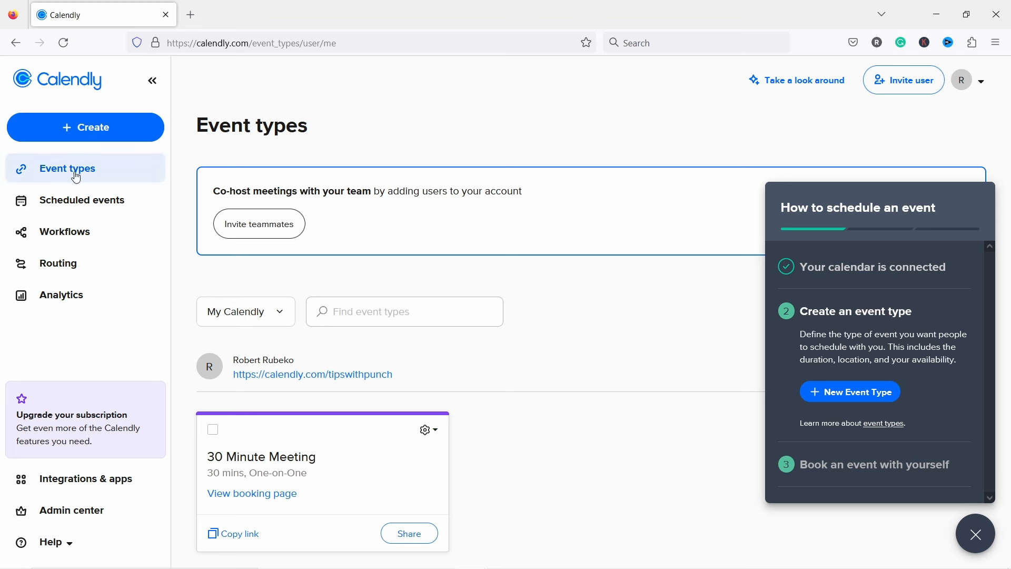
{"action": "left_click", "coordinate": [92, 133]}
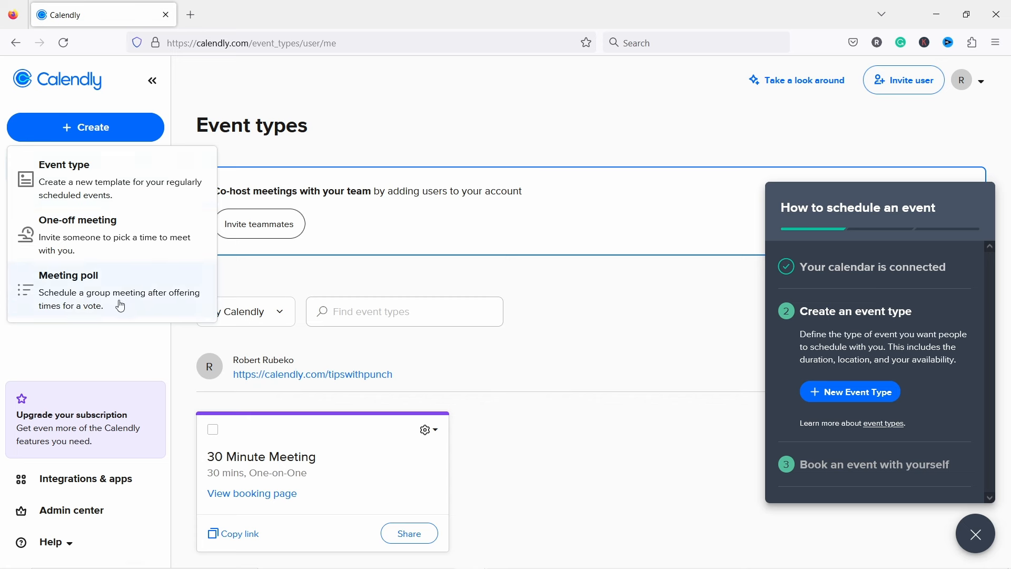
Step: Create a new One-on-One event type with yourself as the host
{"action": "left_click", "coordinate": [88, 183]}
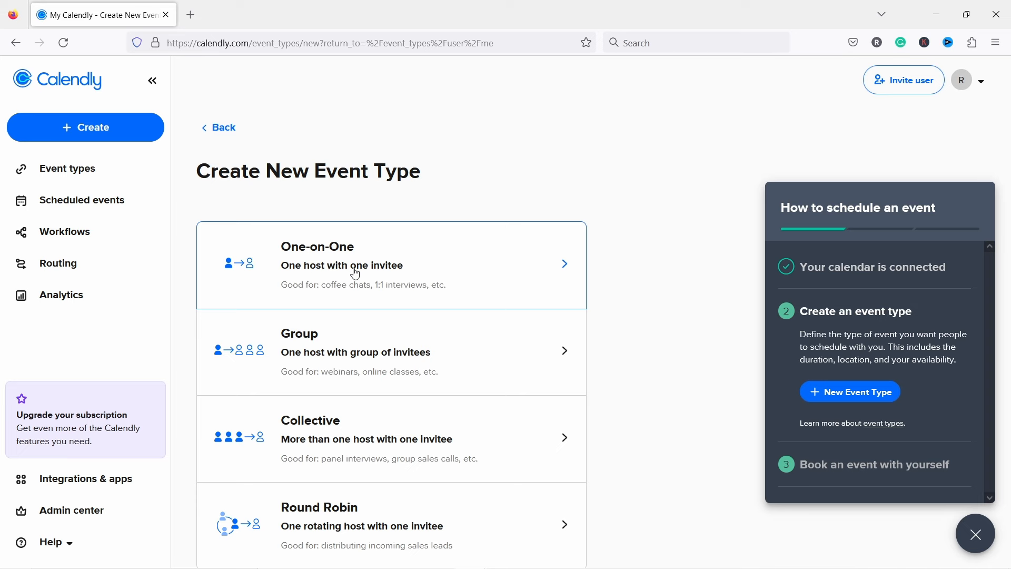
{"action": "left_click", "coordinate": [324, 265]}
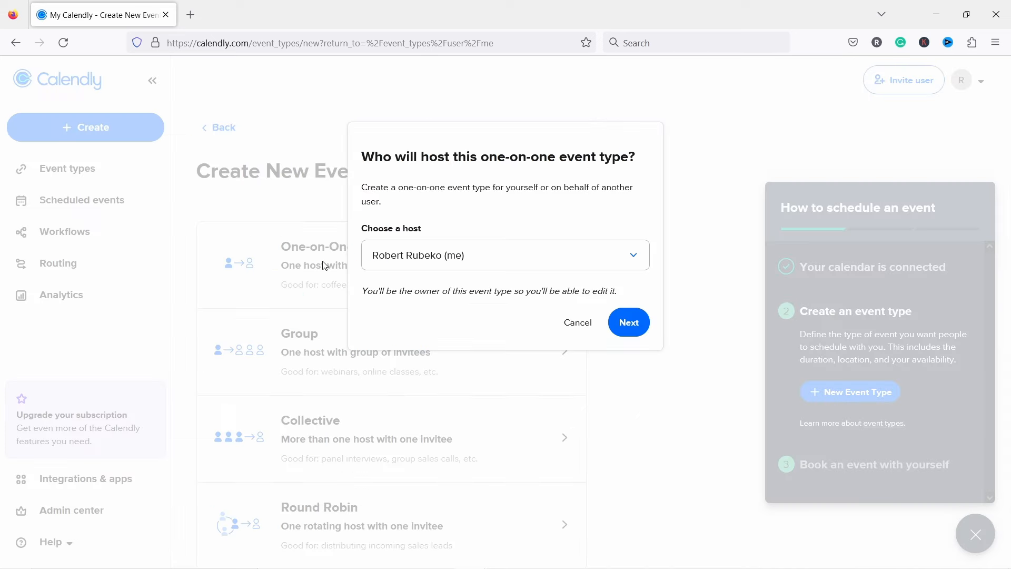
{"action": "left_click", "coordinate": [628, 323]}
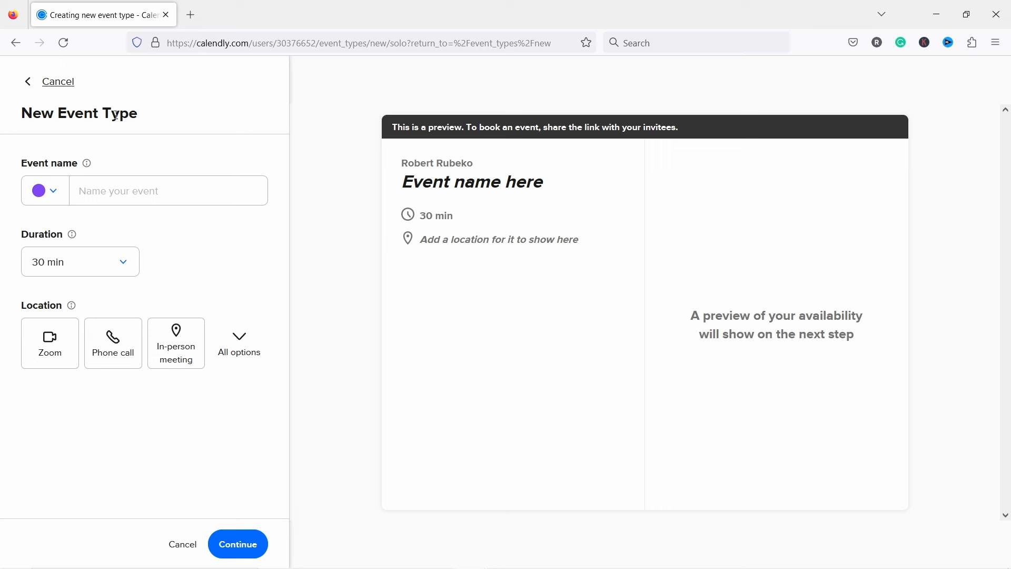
Step: Name the event 'Ask me anything', colour it orange, and keep the 30 min duration
{"action": "left_click", "coordinate": [104, 179]}
{"action": "type", "text": "AS"}
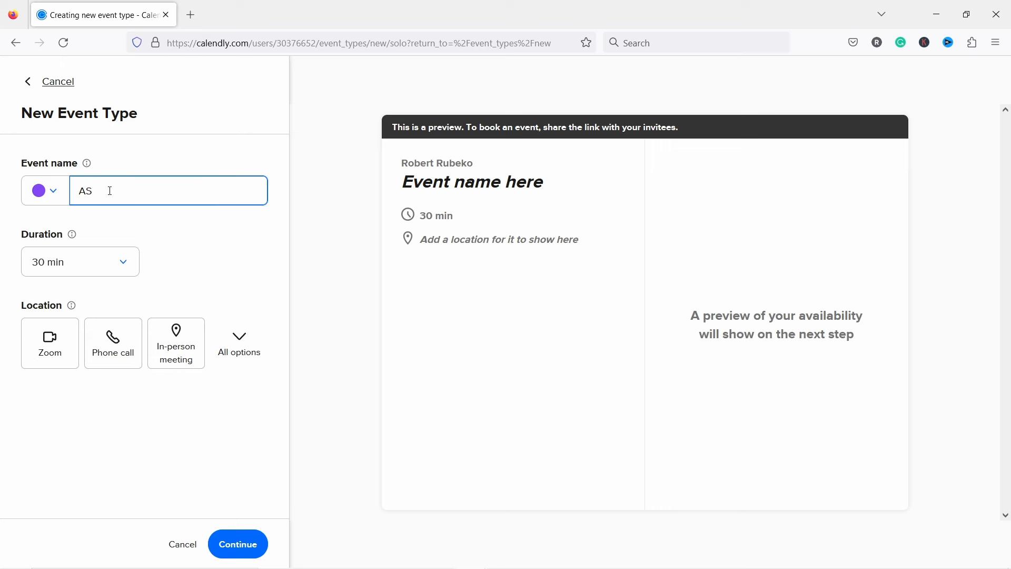
{"action": "key", "text": "BackSpace"}
{"action": "type", "text": "sk me anything"}
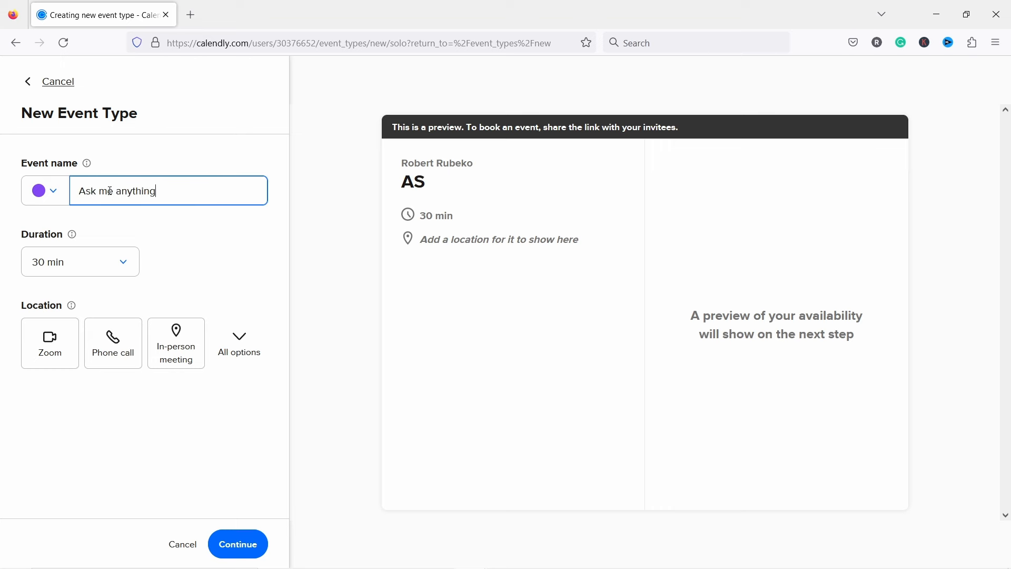
{"action": "left_click", "coordinate": [40, 193]}
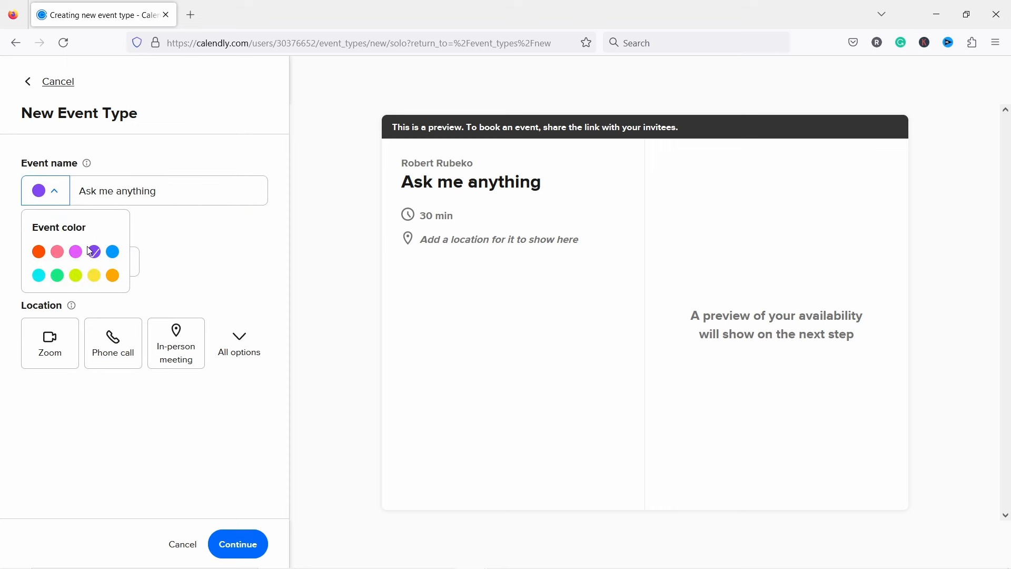
{"action": "left_click", "coordinate": [113, 275]}
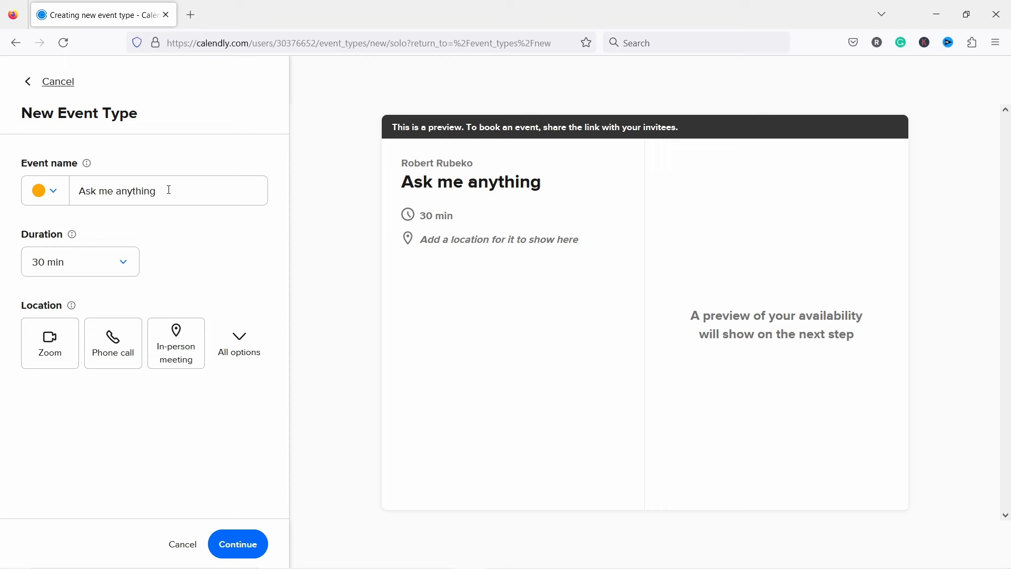
{"action": "left_click", "coordinate": [110, 263]}
{"action": "left_click", "coordinate": [239, 258]}
Step: Set the location to Google Meet and create the event type
{"action": "left_click", "coordinate": [249, 337]}
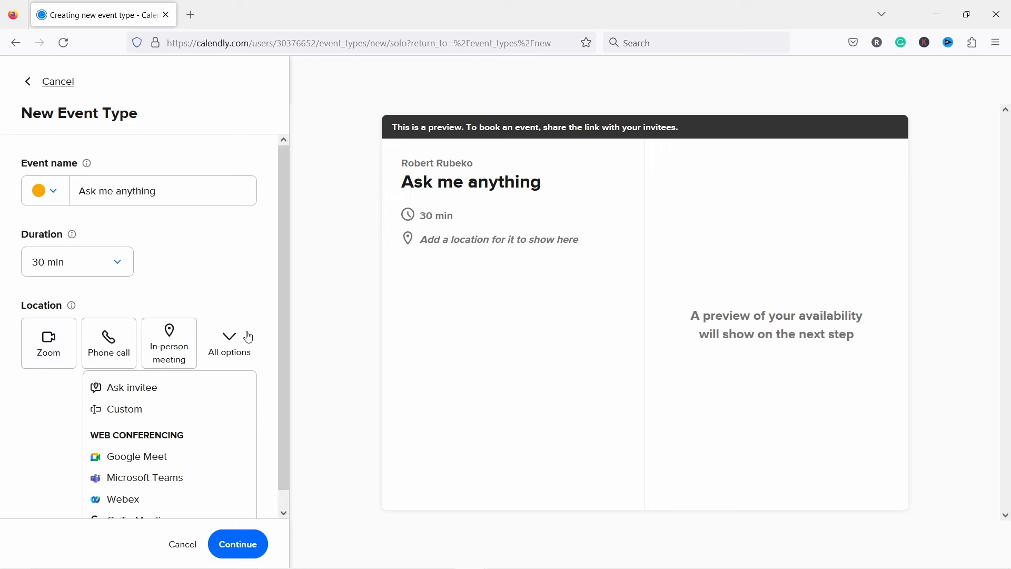
{"action": "left_click", "coordinate": [140, 447]}
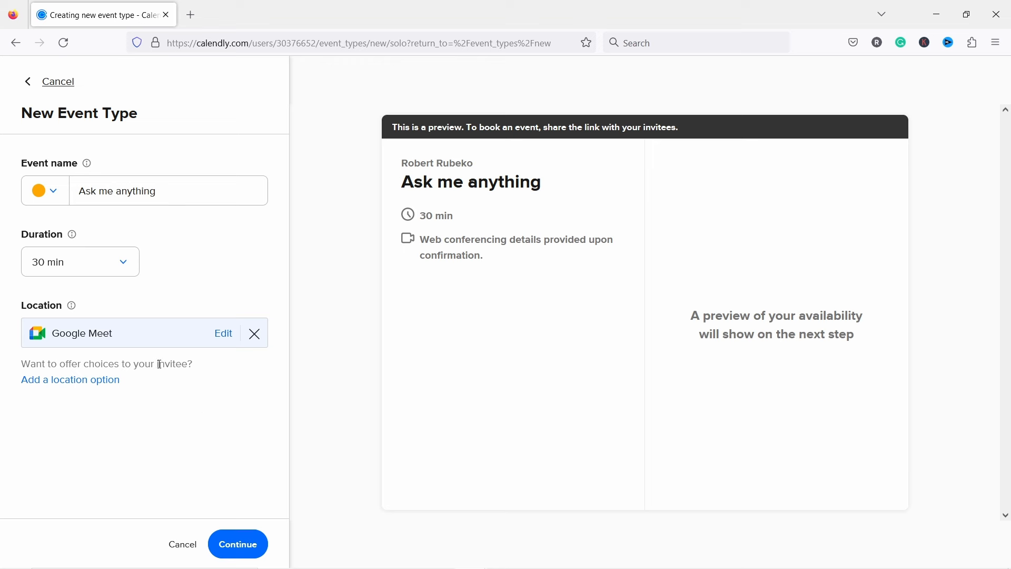
{"action": "left_click", "coordinate": [241, 550]}
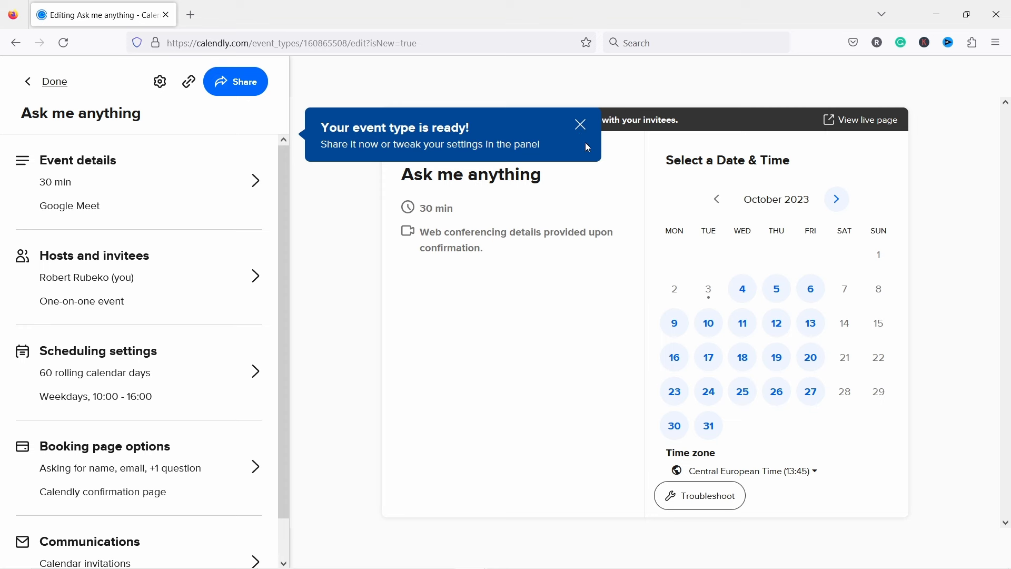
Step: Shorten the Ask me anything booking window from 60 to 30 calendar days
{"action": "left_click", "coordinate": [581, 125]}
{"action": "scroll", "coordinate": [151, 200], "scroll_direction": "down", "scroll_amount": 1}
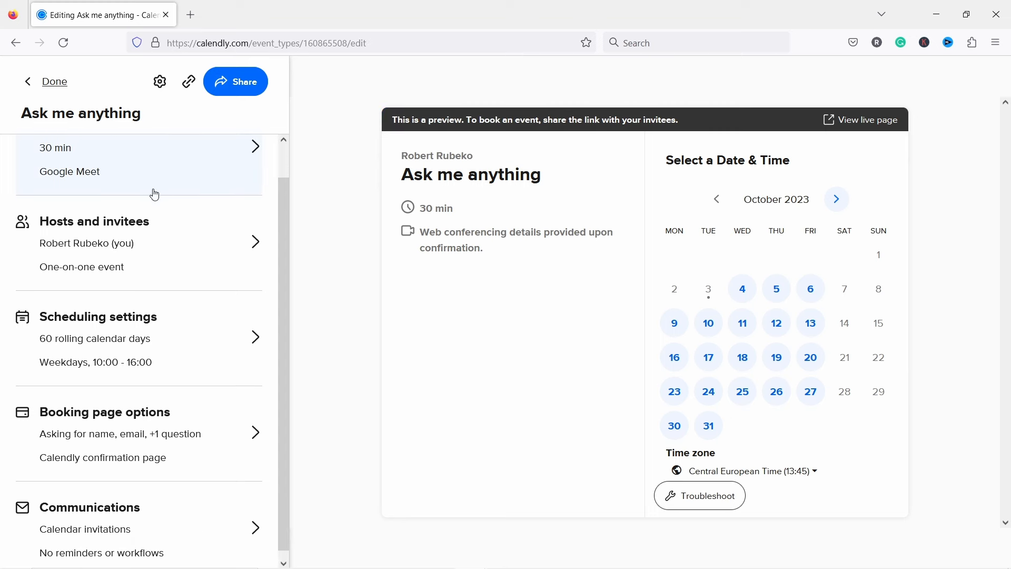
{"action": "left_click", "coordinate": [122, 324]}
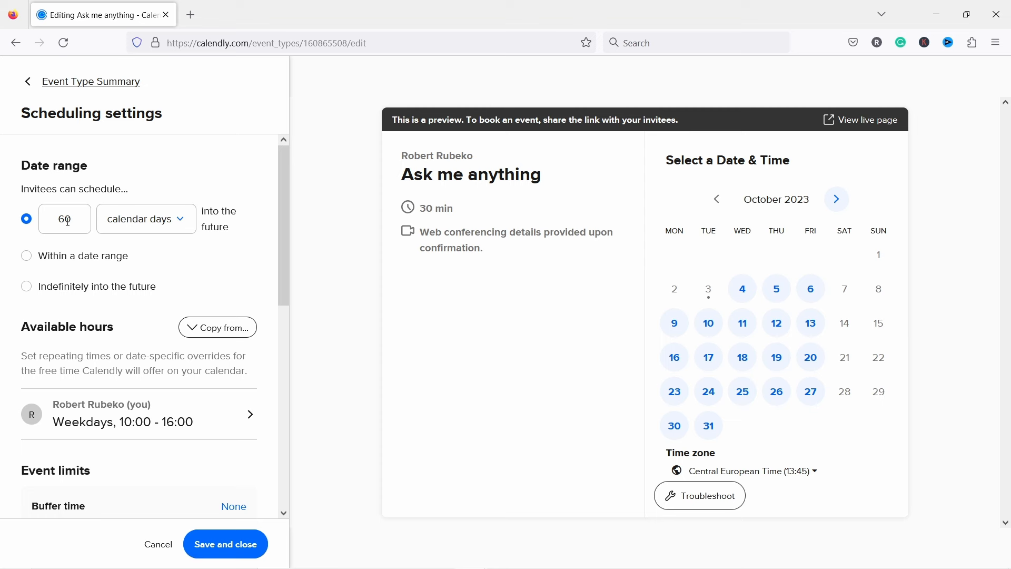
{"action": "left_click_drag", "start_coordinate": [67, 222], "coordinate": [59, 220]}
{"action": "type", "text": "3"}
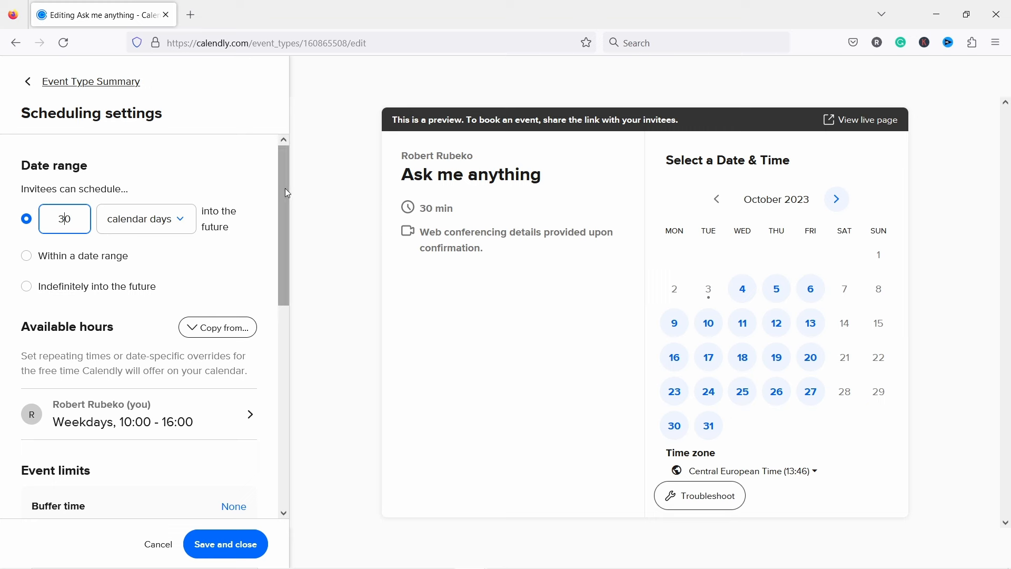
{"action": "left_click_drag", "start_coordinate": [287, 193], "coordinate": [287, 238]}
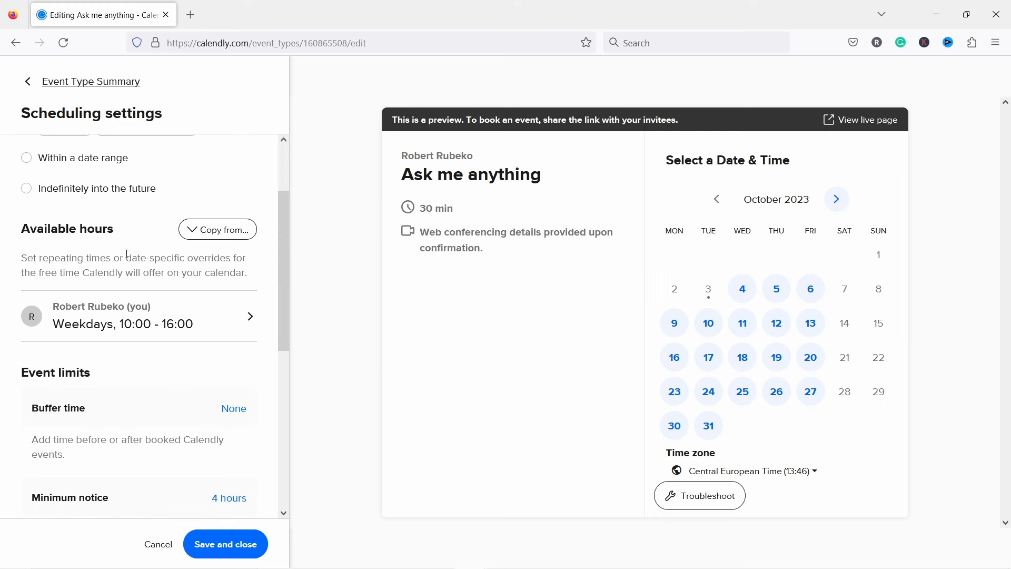
{"action": "left_click", "coordinate": [158, 323]}
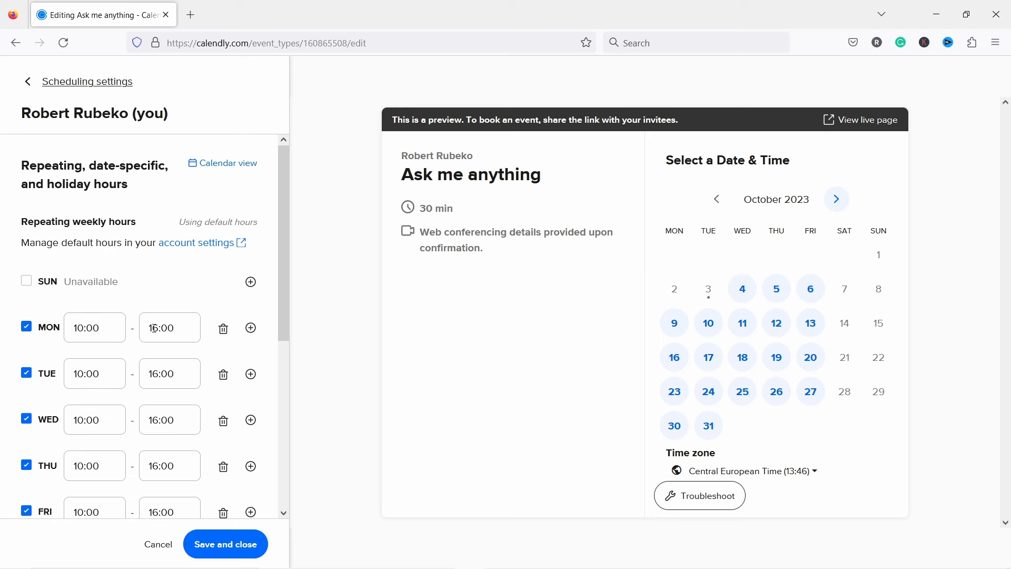
Step: End Monday's hours at 12:00 and make Tuesday and Wednesday unavailable
{"action": "left_click", "coordinate": [179, 325]}
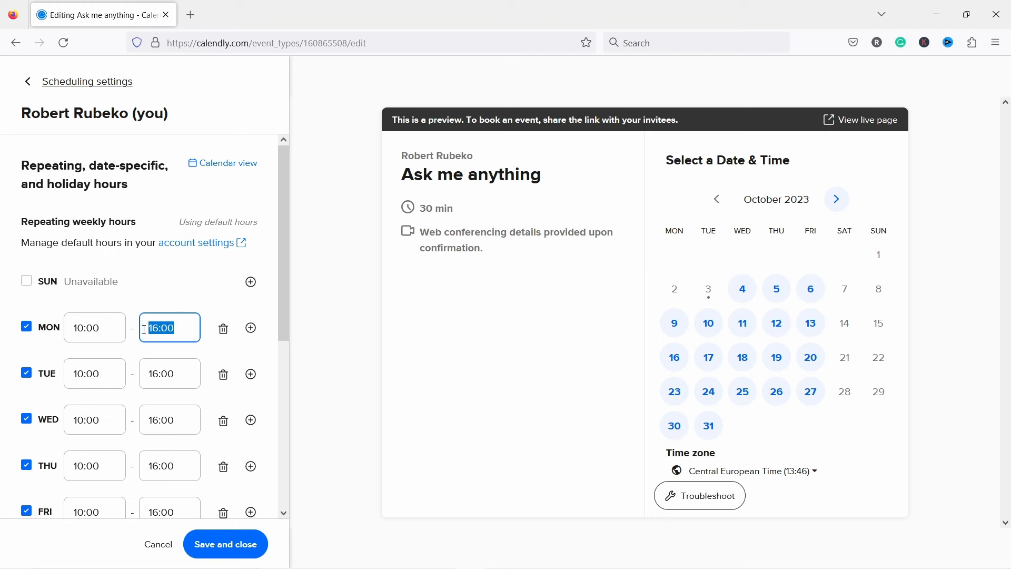
{"action": "type", "text": "12"}
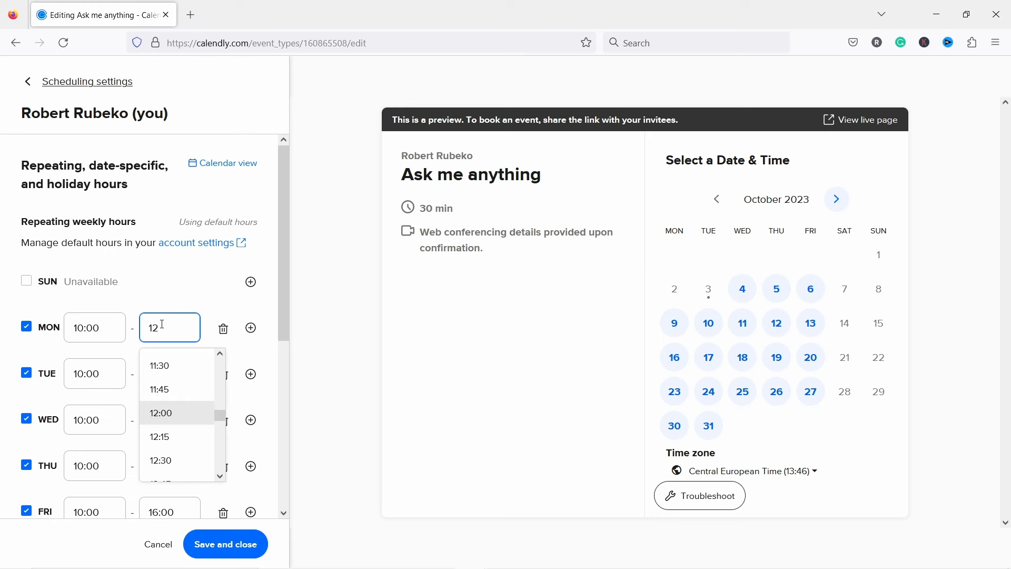
{"action": "type", "text": ":00"}
{"action": "key", "text": "Return"}
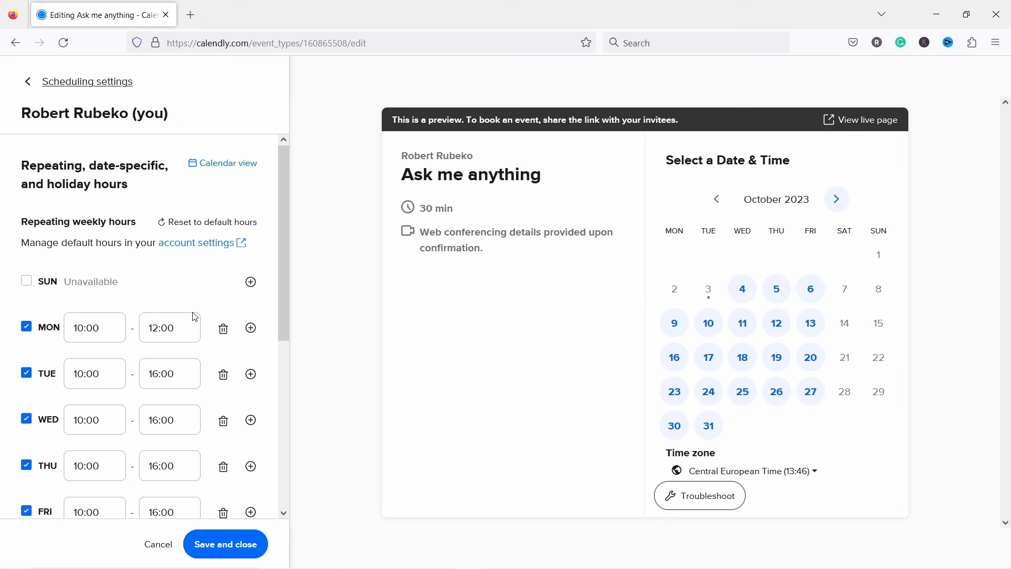
{"action": "left_click", "coordinate": [224, 375]}
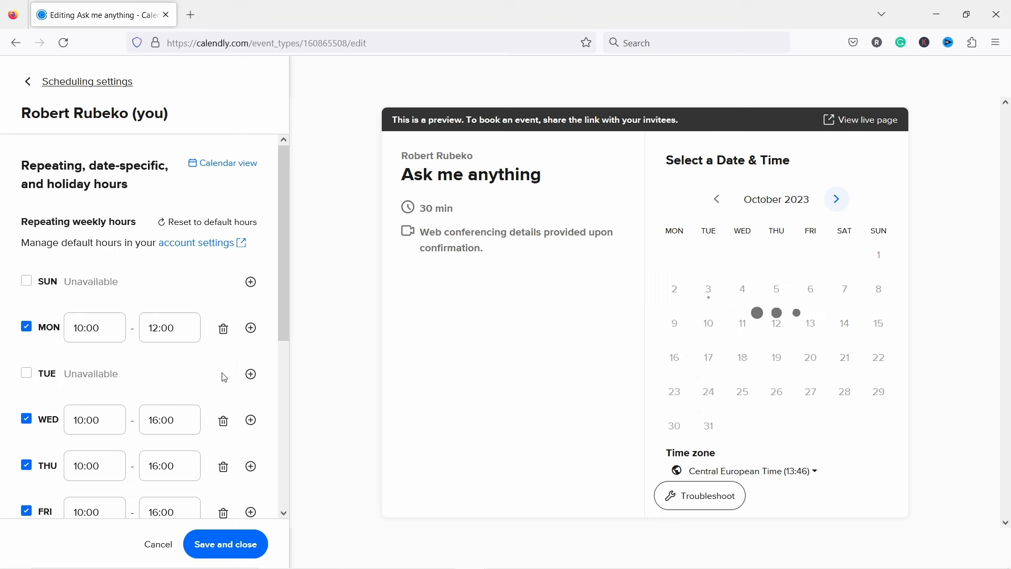
{"action": "left_click", "coordinate": [222, 422]}
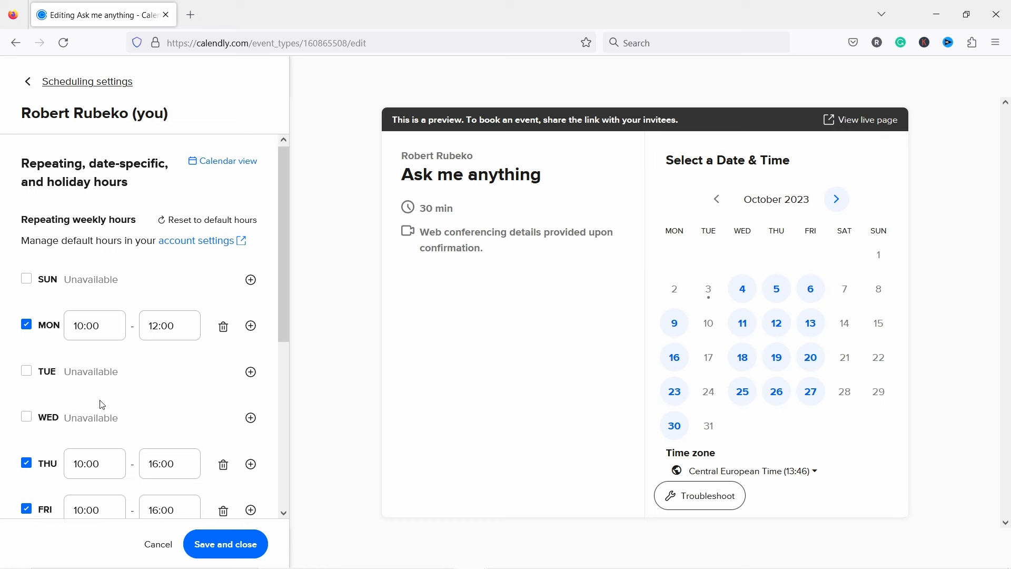
Step: Set Thursday's hours to 13:00–17:00 and make Friday unavailable
{"action": "scroll", "coordinate": [99, 403], "scroll_direction": "down", "scroll_amount": 2}
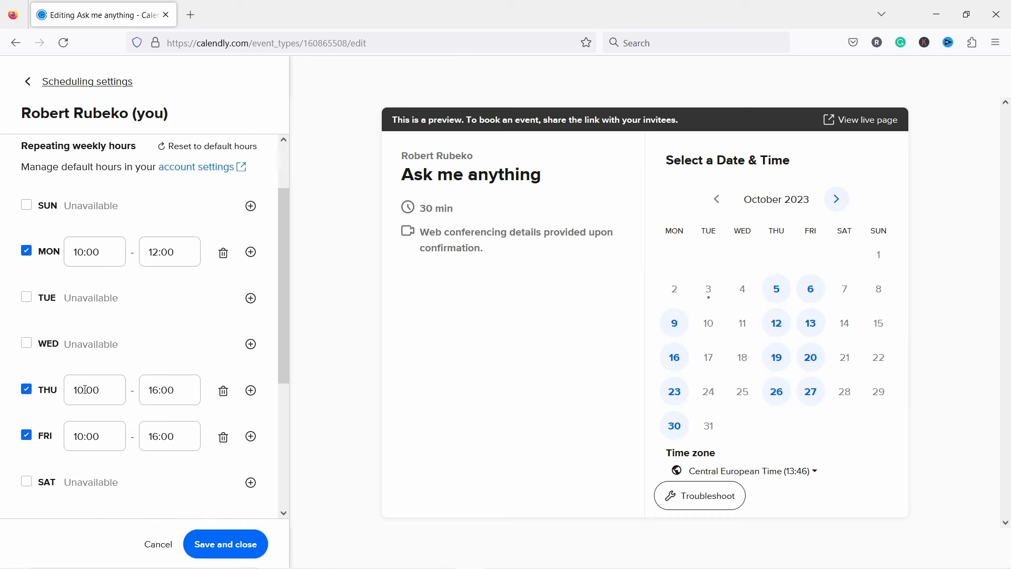
{"action": "left_click", "coordinate": [85, 389]}
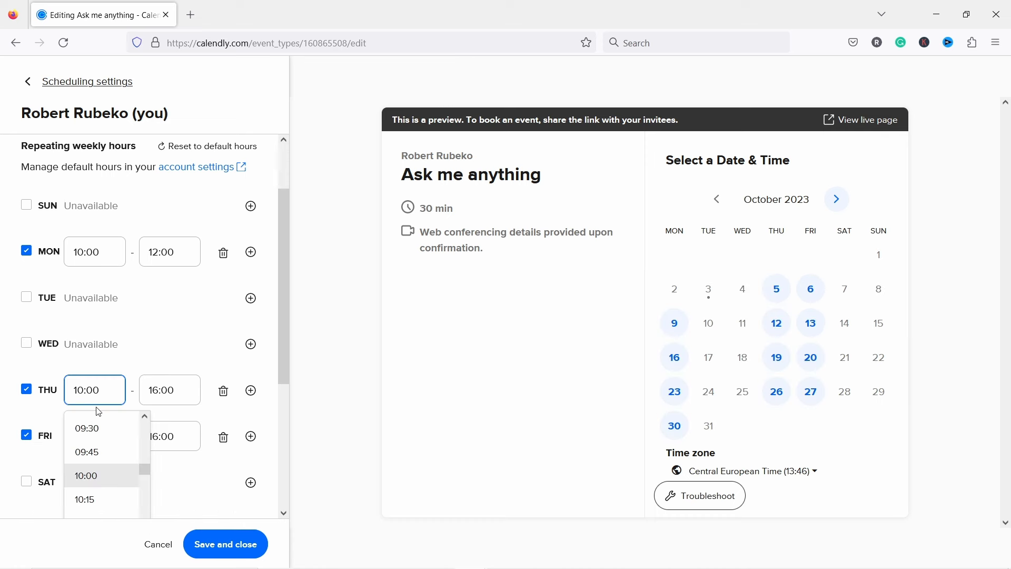
{"action": "key", "text": "BackSpace"}
{"action": "type", "text": "3"}
{"action": "left_click", "coordinate": [162, 390]}
{"action": "key", "text": "shift+Left"}
{"action": "type", "text": "5"}
{"action": "key", "text": "BackSpace"}
{"action": "type", "text": "7"}
{"action": "left_click", "coordinate": [156, 335]}
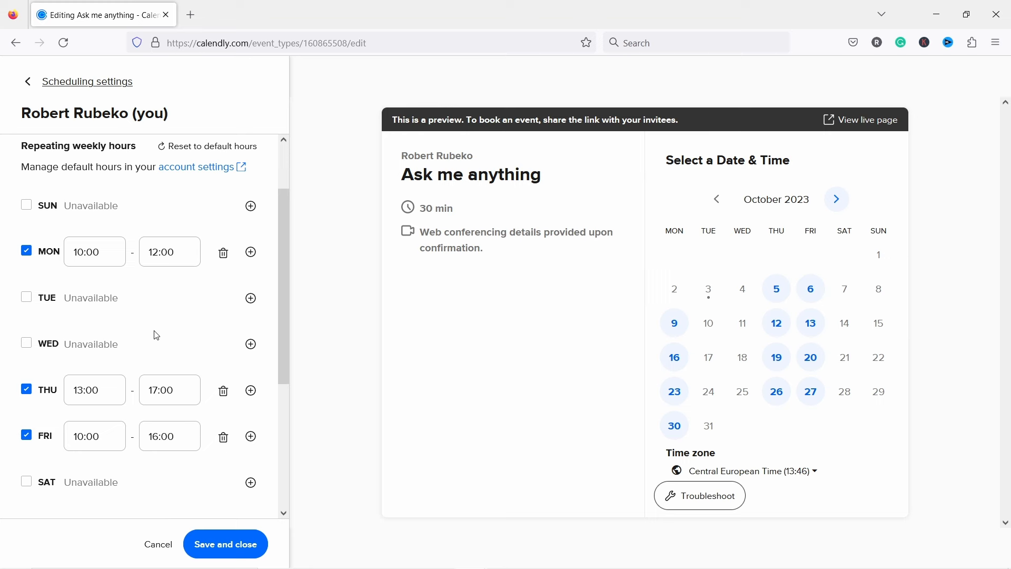
{"action": "left_click", "coordinate": [224, 437]}
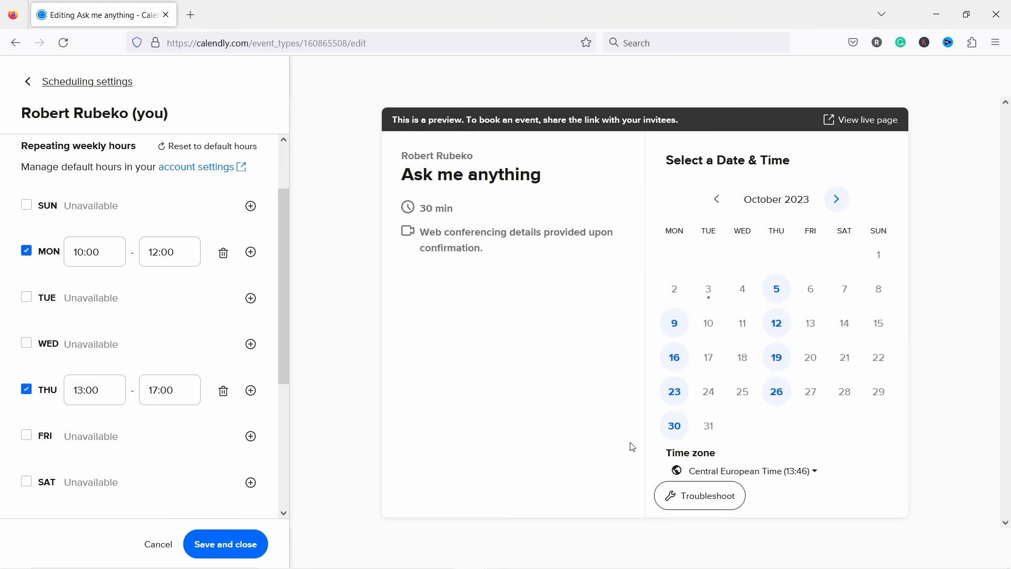
Step: Check the booking preview's available times on Thursday, October 5 and Monday, October 9
{"action": "left_click", "coordinate": [779, 290]}
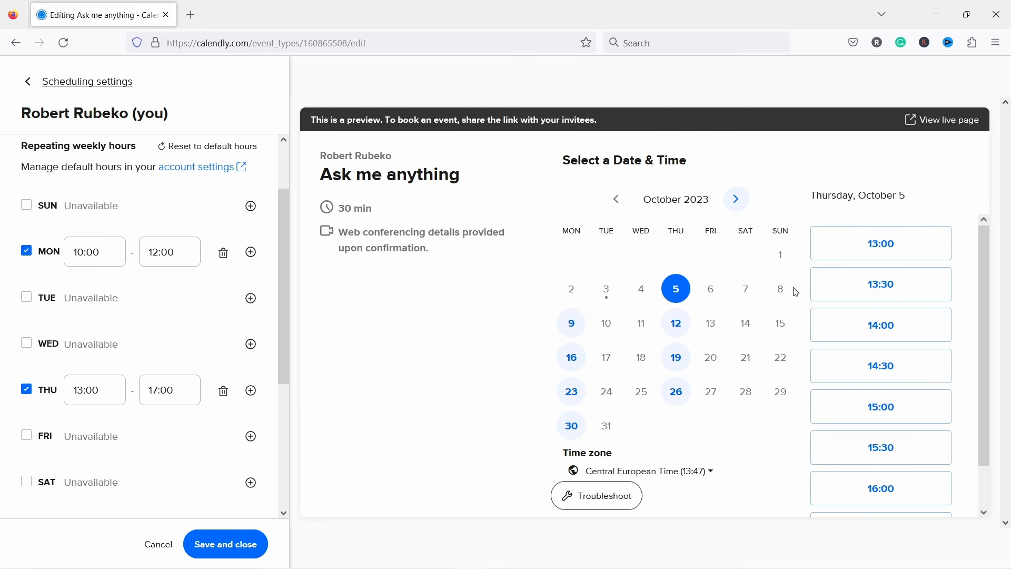
{"action": "scroll", "coordinate": [863, 400], "scroll_direction": "down", "scroll_amount": 1}
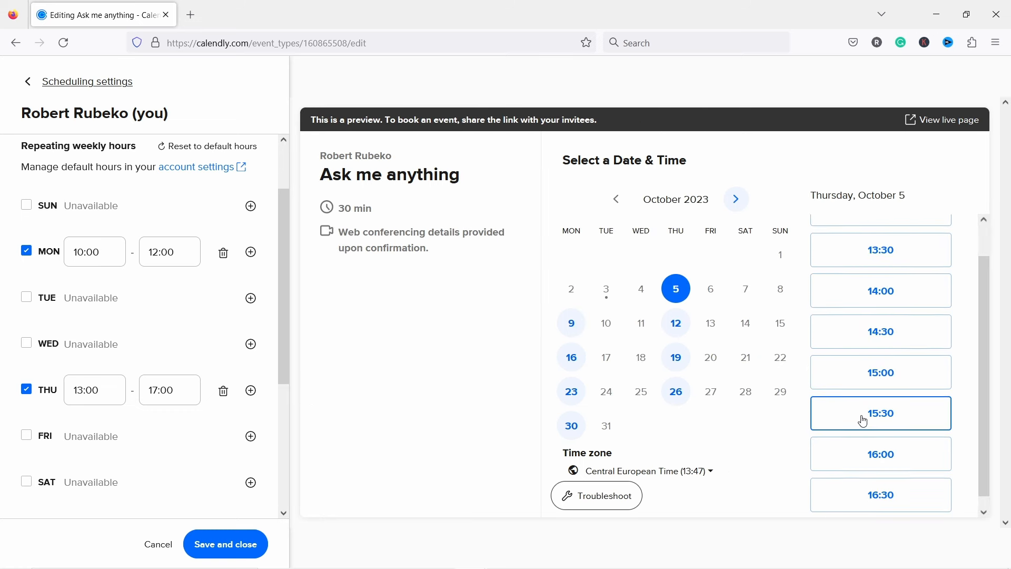
{"action": "scroll", "coordinate": [866, 410], "scroll_direction": "up", "scroll_amount": 1}
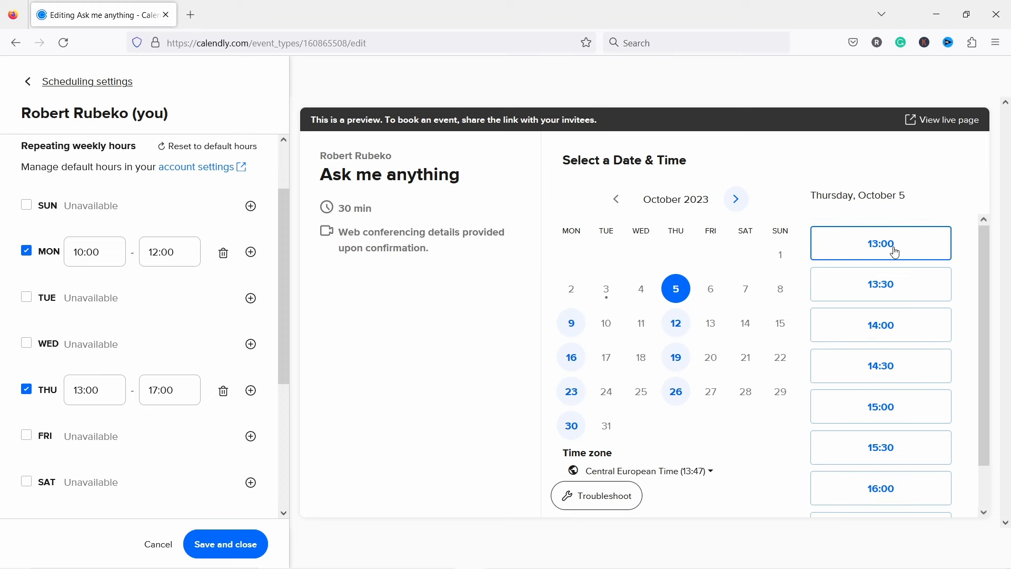
{"action": "scroll", "coordinate": [890, 495], "scroll_direction": "down", "scroll_amount": 1}
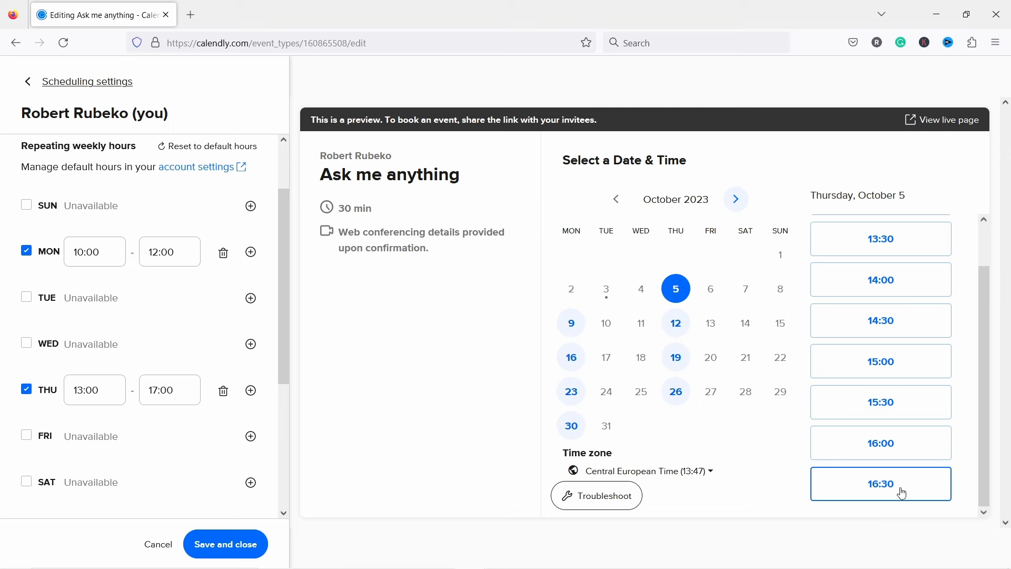
{"action": "left_click", "coordinate": [571, 325]}
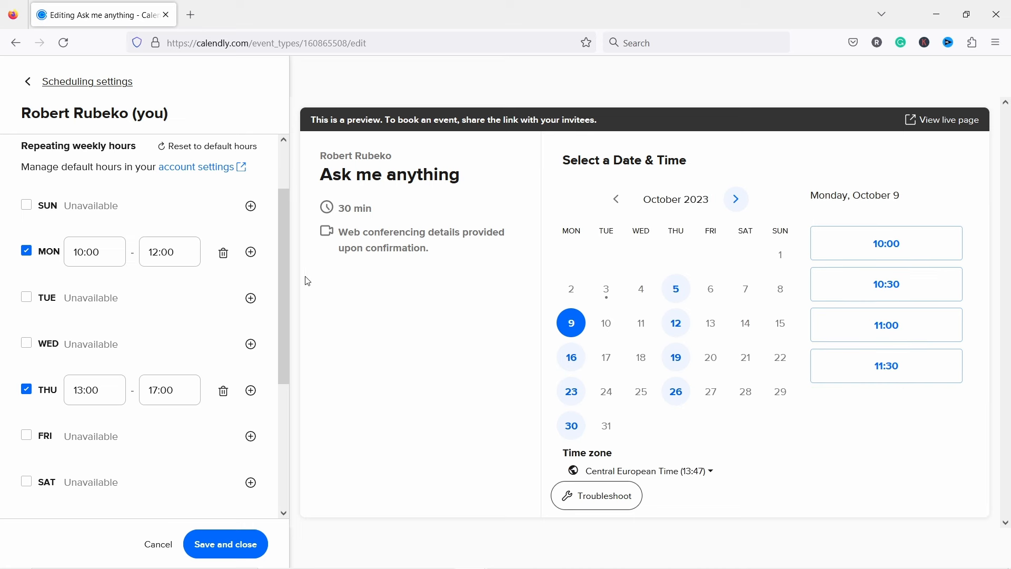
{"action": "left_click", "coordinate": [224, 547]}
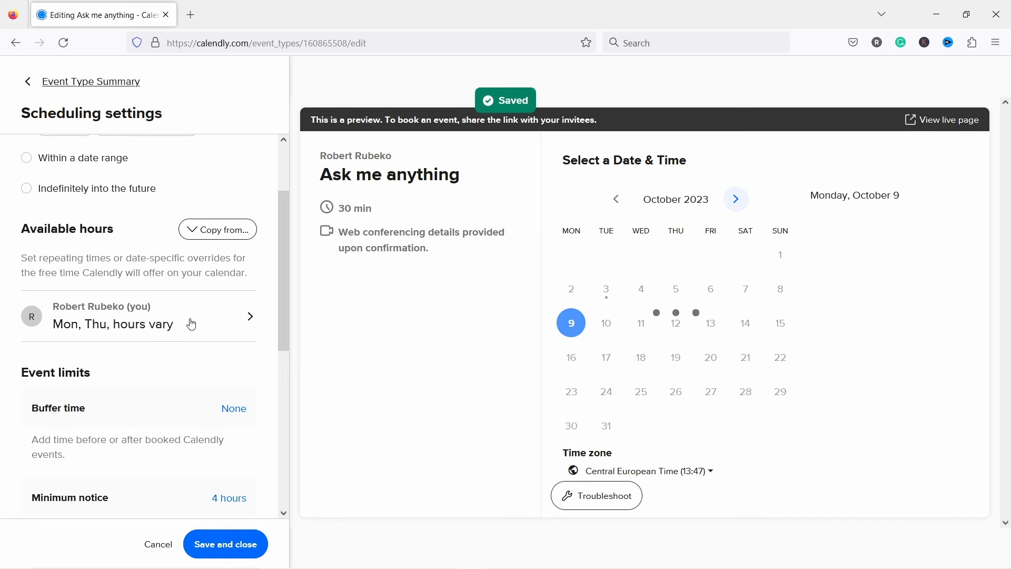
{"action": "scroll", "coordinate": [205, 337], "scroll_direction": "down", "scroll_amount": 3}
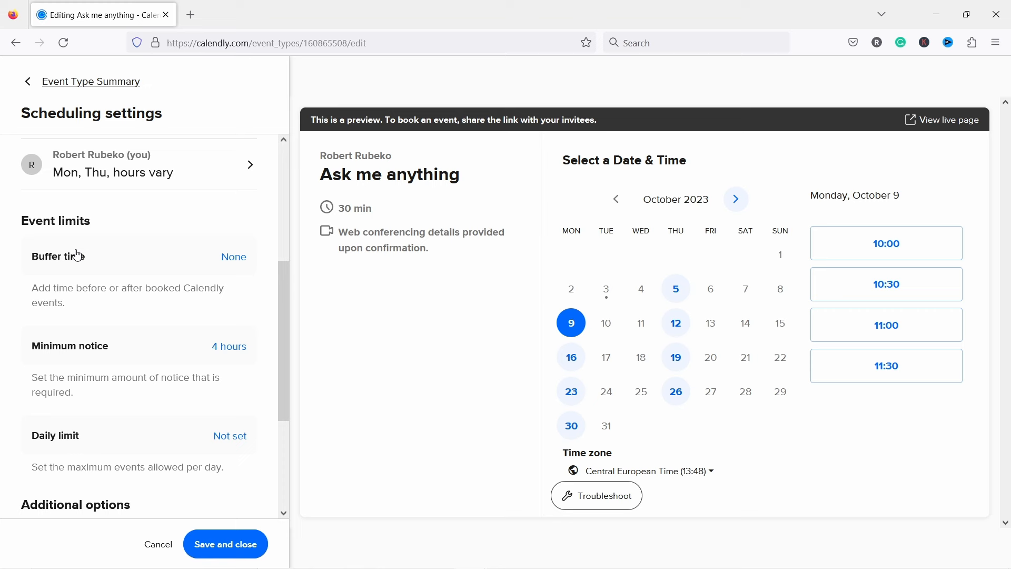
{"action": "left_click", "coordinate": [234, 258]}
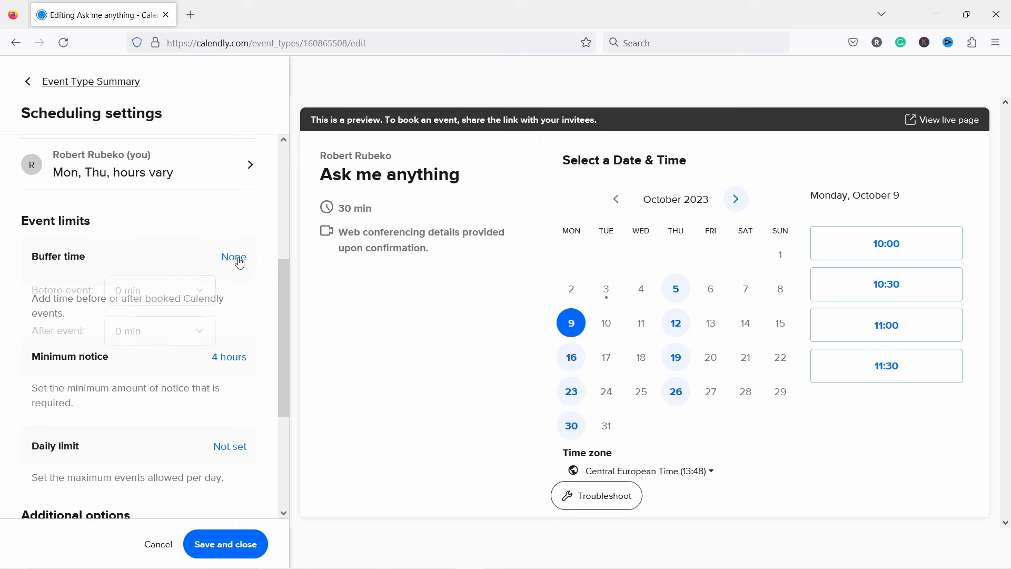
{"action": "left_click", "coordinate": [175, 296]}
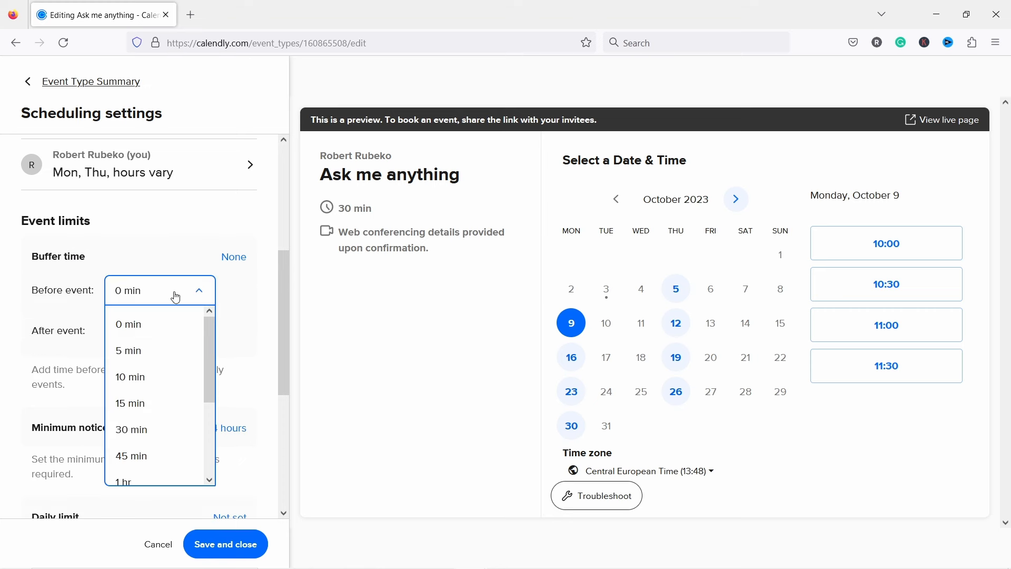
{"action": "left_click", "coordinate": [151, 403]}
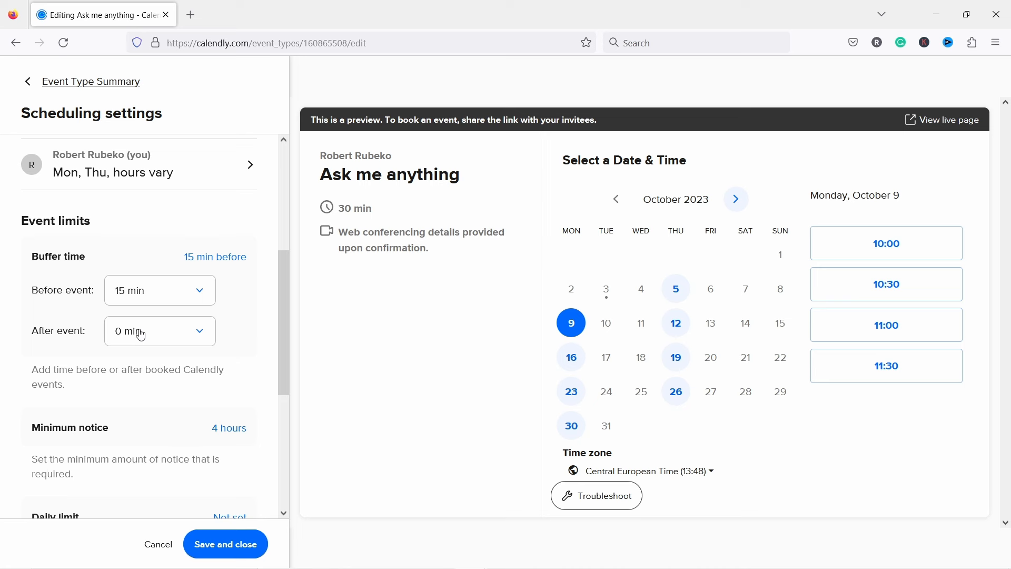
{"action": "scroll", "coordinate": [151, 331], "scroll_direction": "down", "scroll_amount": 2}
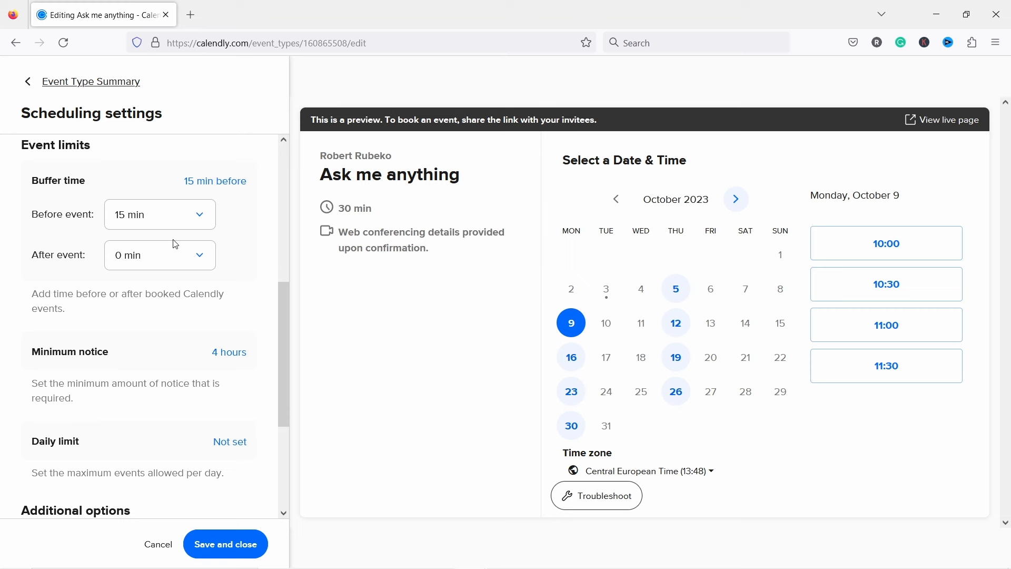
{"action": "scroll", "coordinate": [211, 258], "scroll_direction": "down", "scroll_amount": 4}
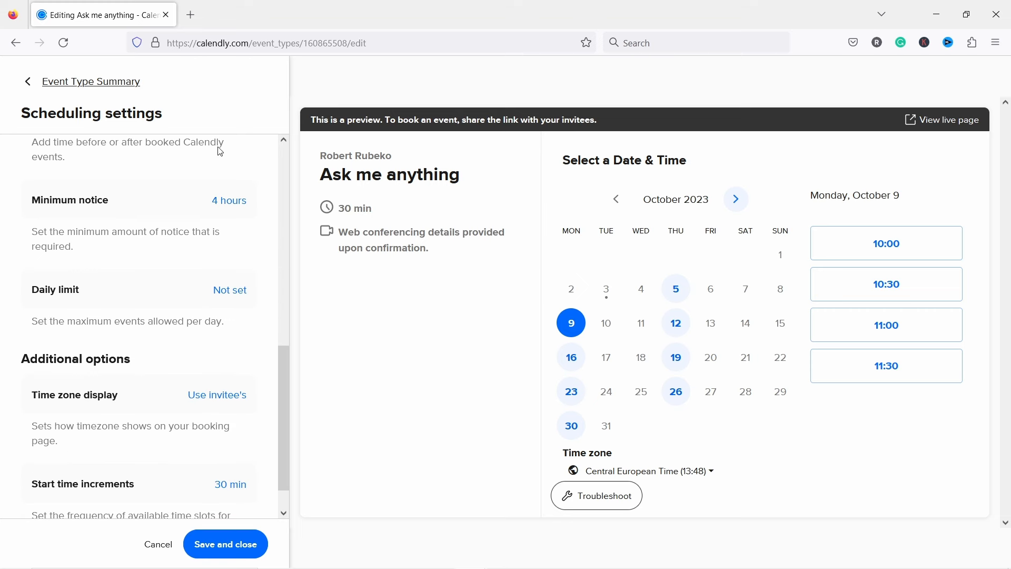
Step: Change Ask me anything's minimum notice from 4 hours to 2 days
{"action": "left_click", "coordinate": [227, 202]}
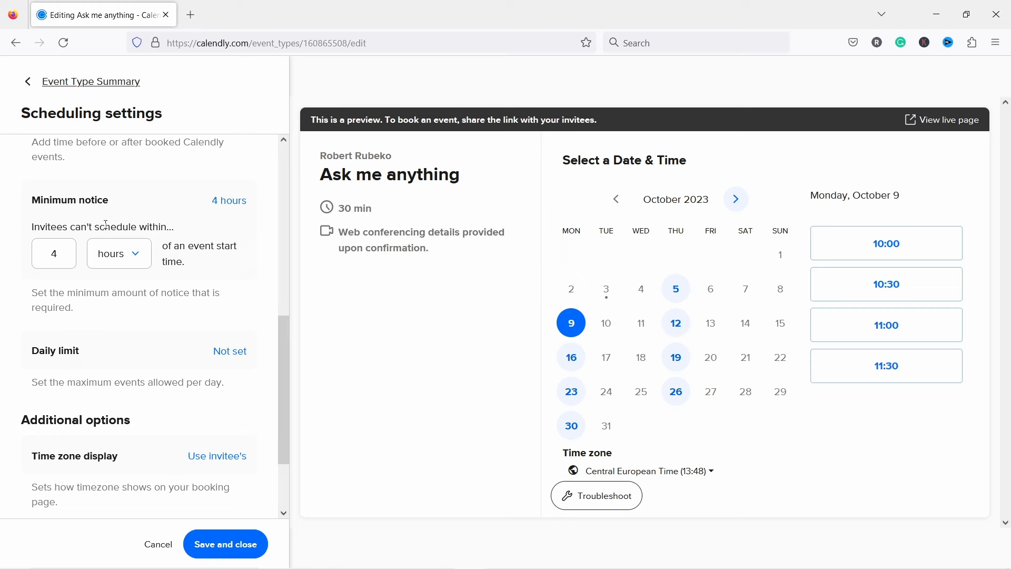
{"action": "left_click", "coordinate": [129, 255]}
{"action": "left_click", "coordinate": [109, 341]}
{"action": "double_click", "coordinate": [54, 253]}
{"action": "type", "text": "1"}
{"action": "type", "text": "3"}
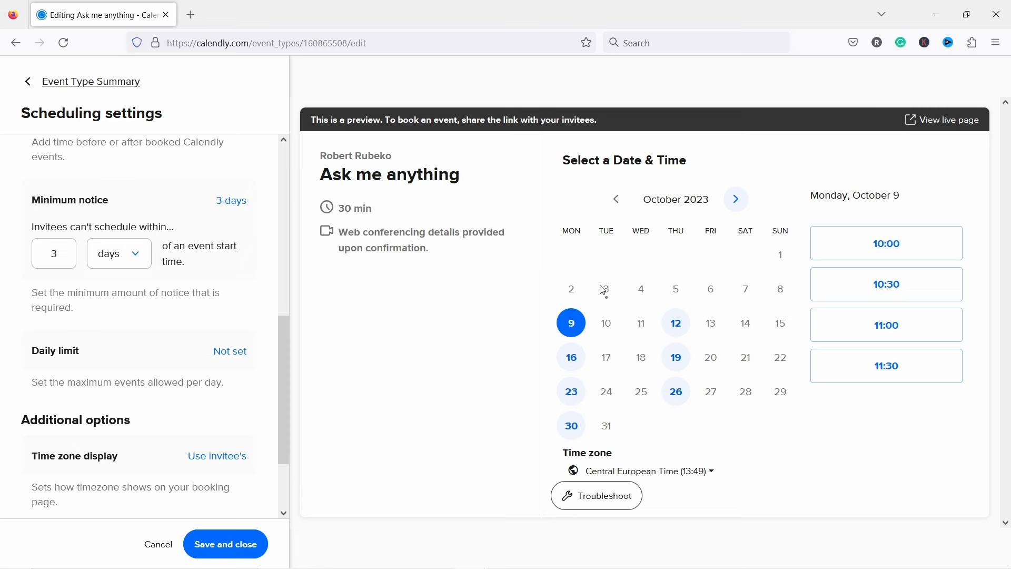
{"action": "left_click", "coordinate": [61, 256]}
{"action": "double_click", "coordinate": [61, 256]}
{"action": "type", "text": "2"}
{"action": "left_click_drag", "start_coordinate": [117, 292], "coordinate": [118, 305]}
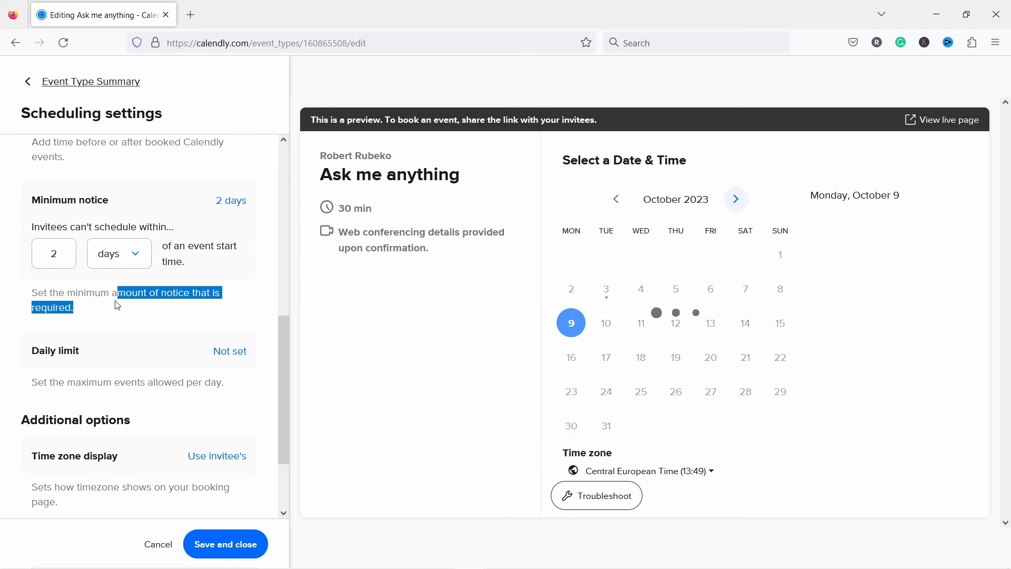
{"action": "left_click", "coordinate": [15, 301]}
{"action": "scroll", "coordinate": [71, 282], "scroll_direction": "down", "scroll_amount": 2}
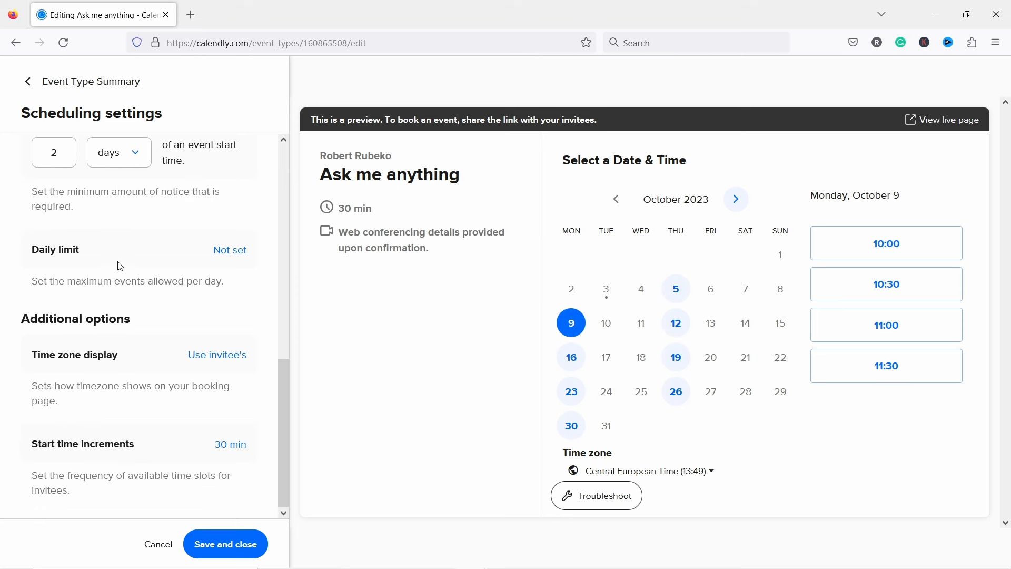
Step: Set the daily limit to a maximum of 3 events per day
{"action": "left_click", "coordinate": [232, 250]}
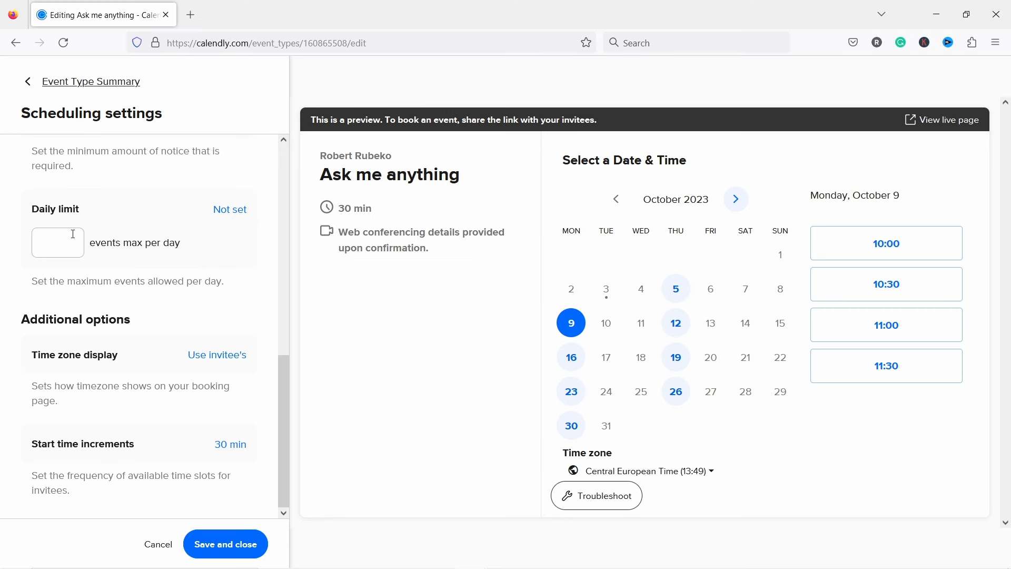
{"action": "left_click", "coordinate": [58, 241]}
{"action": "type", "text": "3"}
Step: Save the scheduling settings, then preview the live booking page and close it
{"action": "left_click", "coordinate": [226, 543]}
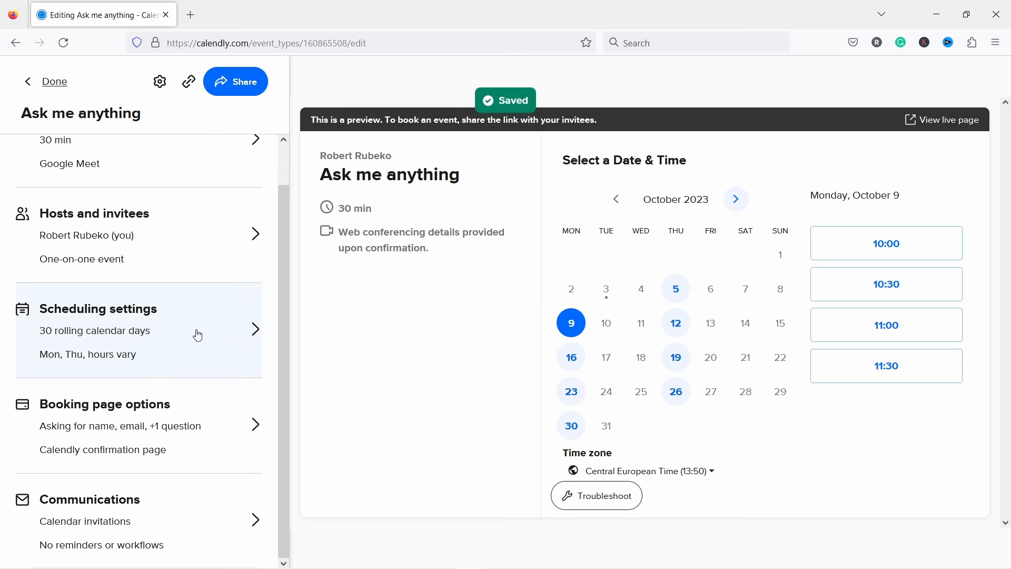
{"action": "left_click", "coordinate": [943, 130]}
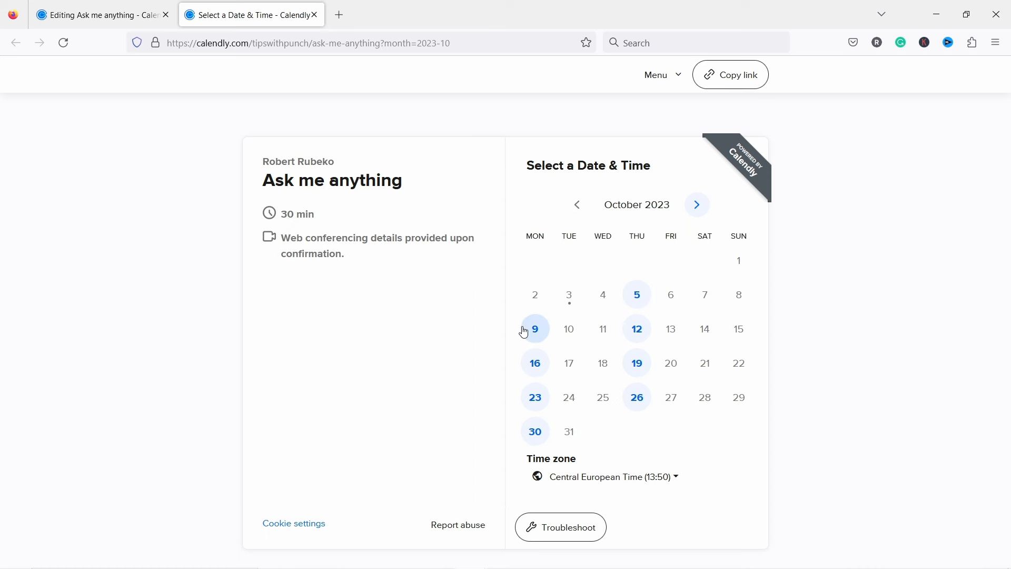
{"action": "left_click", "coordinate": [315, 15]}
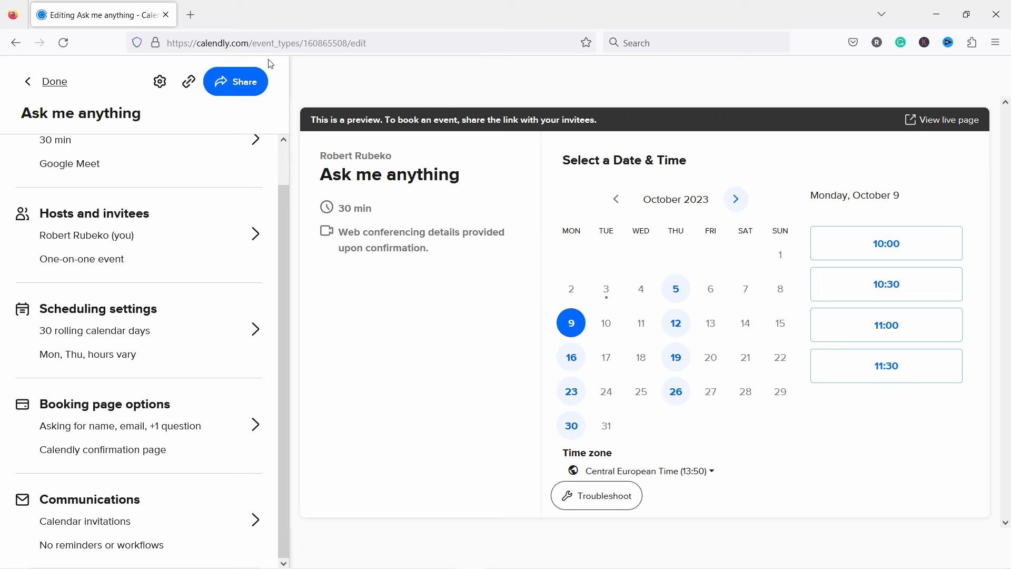
Step: Open Booking page options and inspect the allow-guests and first custom question menus
{"action": "left_click", "coordinate": [161, 447]}
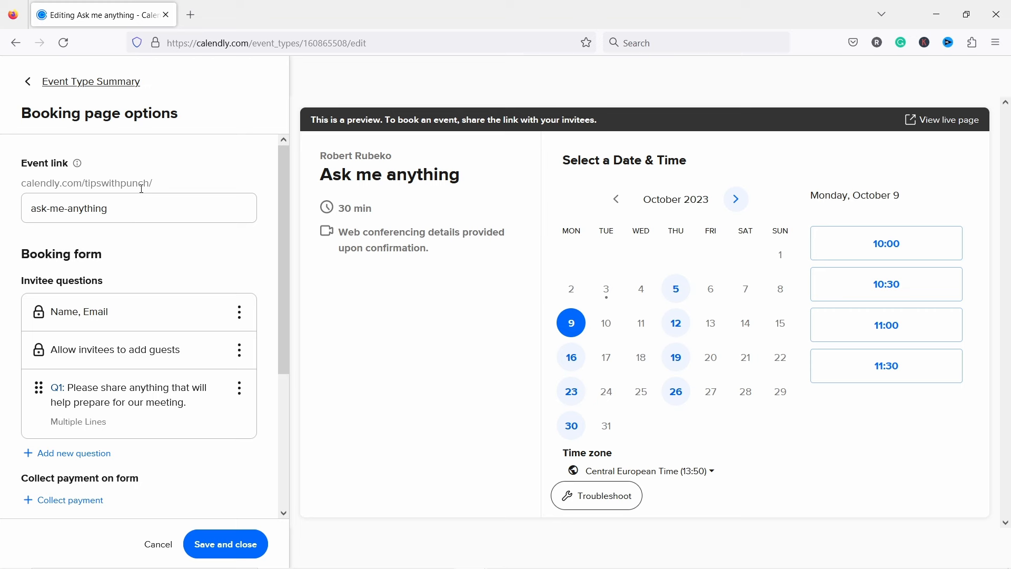
{"action": "scroll", "coordinate": [103, 215], "scroll_direction": "down", "scroll_amount": 2}
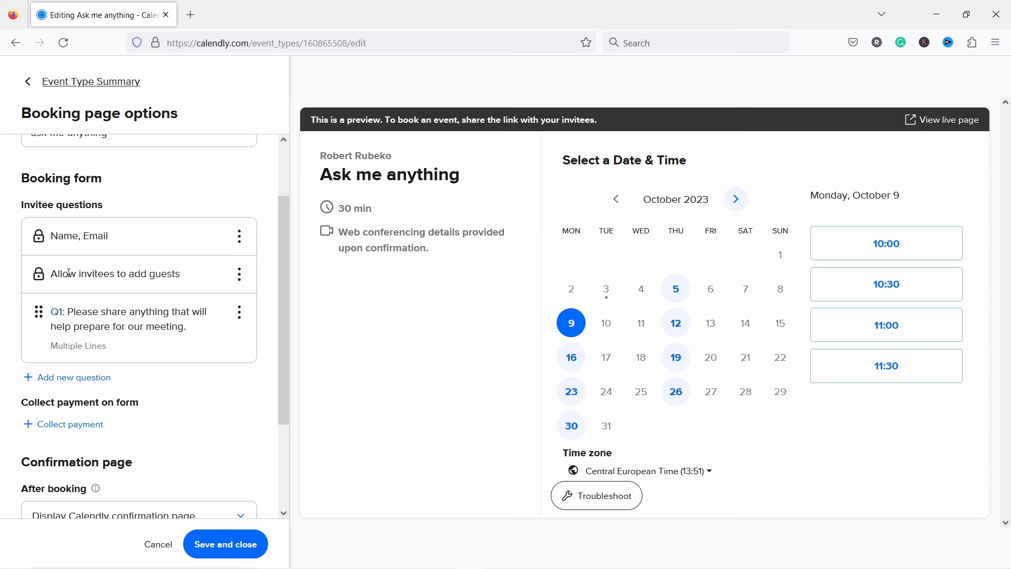
{"action": "left_click", "coordinate": [240, 274]}
{"action": "left_click", "coordinate": [168, 221]}
{"action": "left_click", "coordinate": [239, 312]}
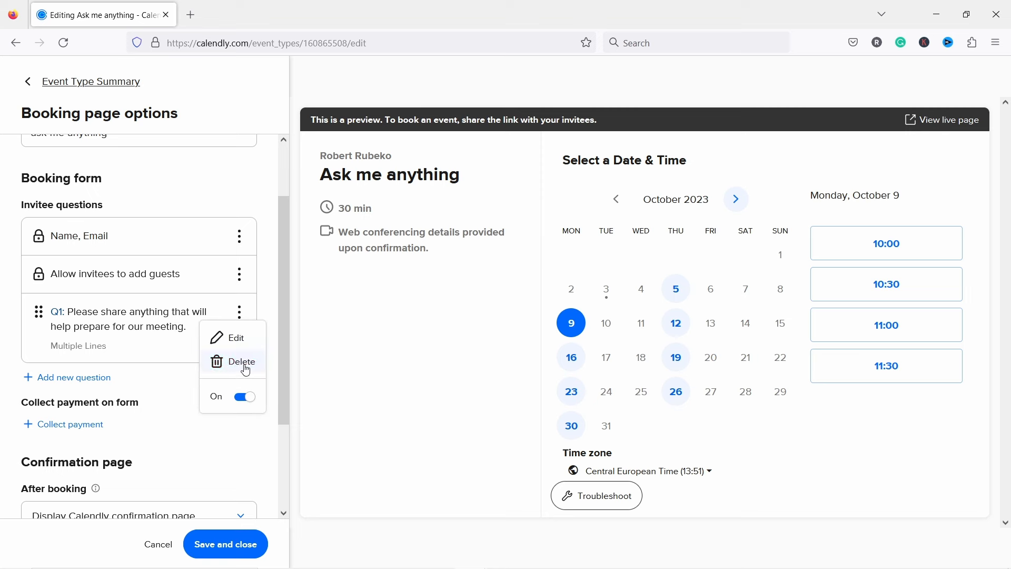
Step: Add the required Multiple Lines question 'What do you want to talk about?'
{"action": "left_click", "coordinate": [80, 378]}
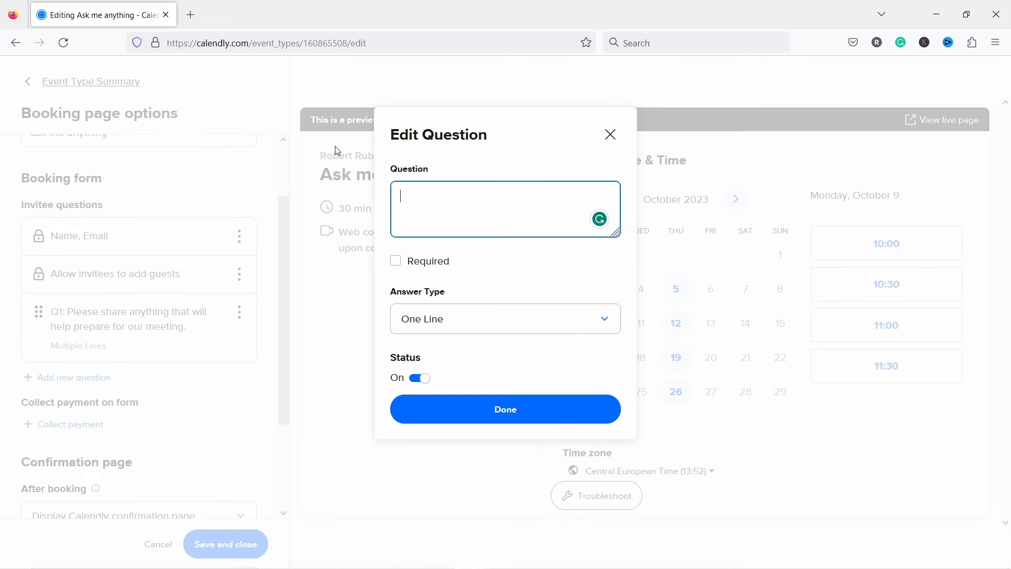
{"action": "type", "text": "What do yo uwant to talk about"}
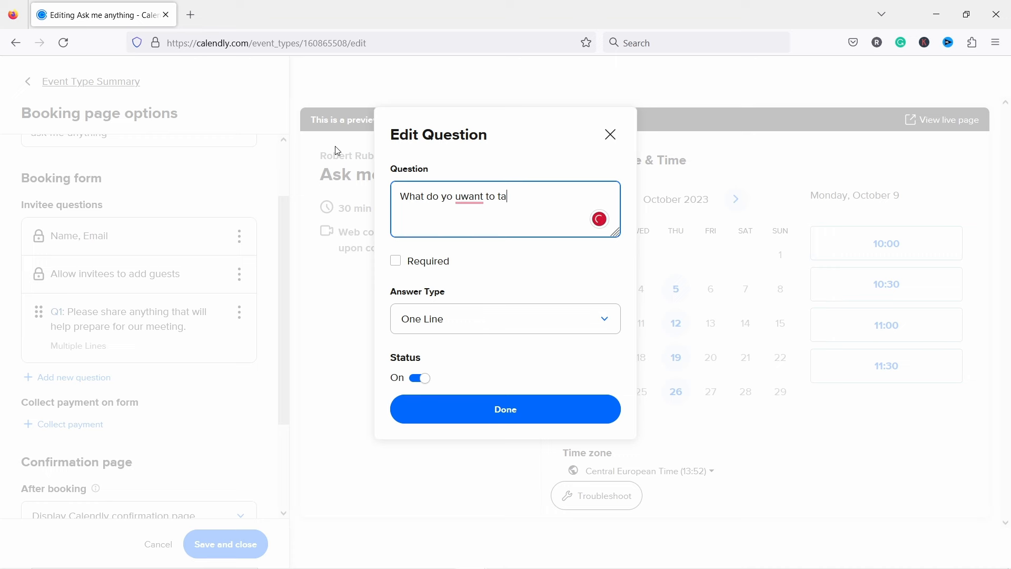
{"action": "mouse_move", "coordinate": [474, 197]}
{"action": "left_click", "coordinate": [469, 219]}
{"action": "left_click", "coordinate": [452, 196]}
{"action": "type", "text": "u"}
{"action": "left_click", "coordinate": [546, 198]}
{"action": "type", "text": "?"}
{"action": "left_click", "coordinate": [395, 261]}
{"action": "left_click", "coordinate": [436, 318]}
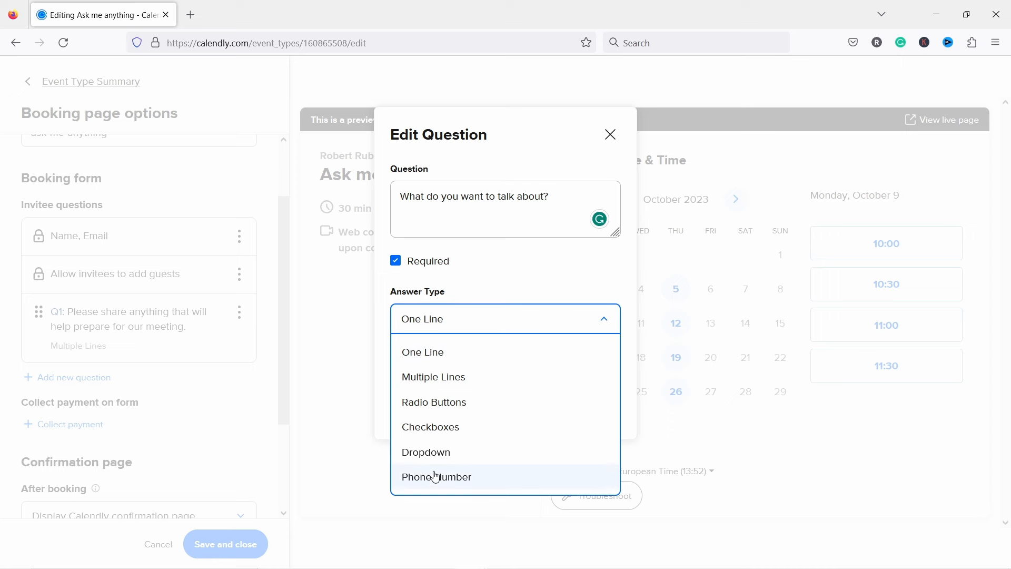
{"action": "left_click", "coordinate": [448, 377]}
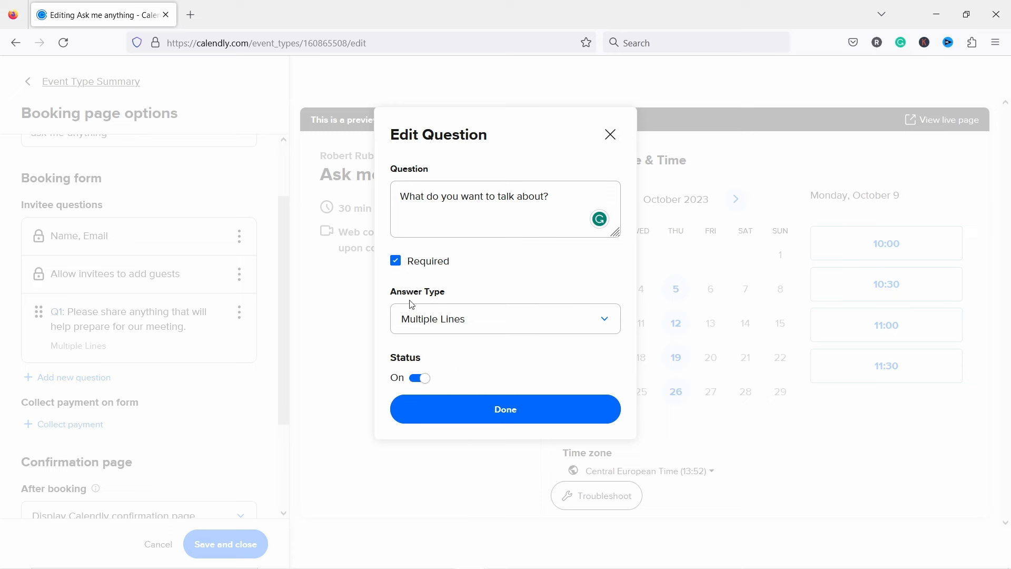
{"action": "left_click", "coordinate": [476, 417]}
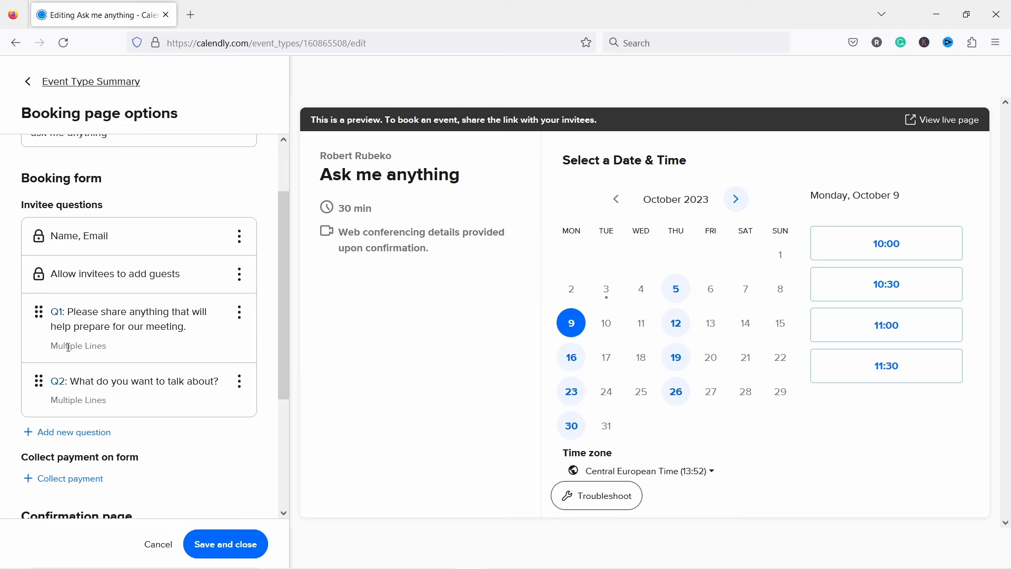
Step: Move the preparation question below the new question, then cancel the Collect payment prompt
{"action": "left_click_drag", "start_coordinate": [38, 312], "coordinate": [58, 363]}
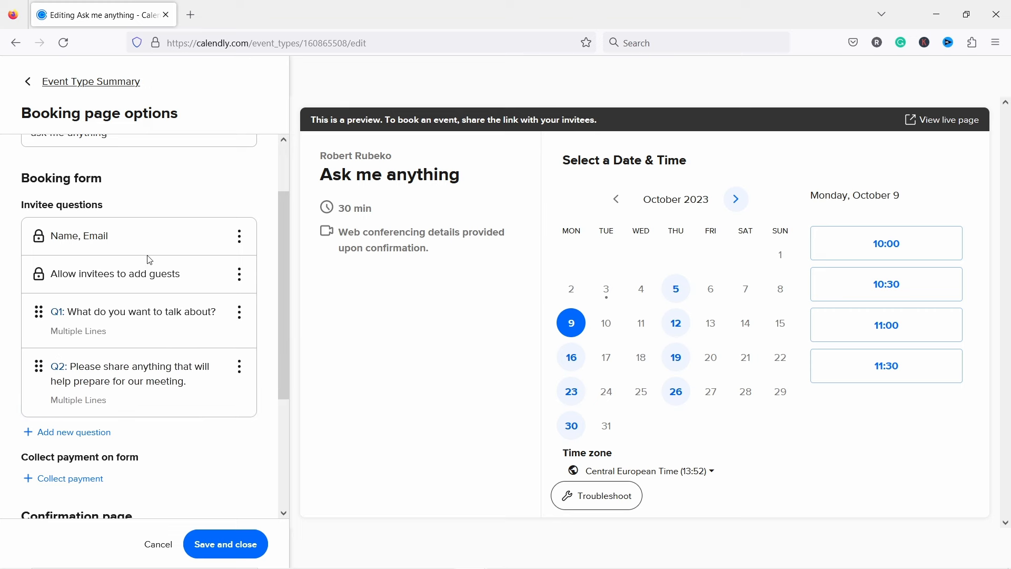
{"action": "scroll", "coordinate": [143, 362], "scroll_direction": "down", "scroll_amount": 3}
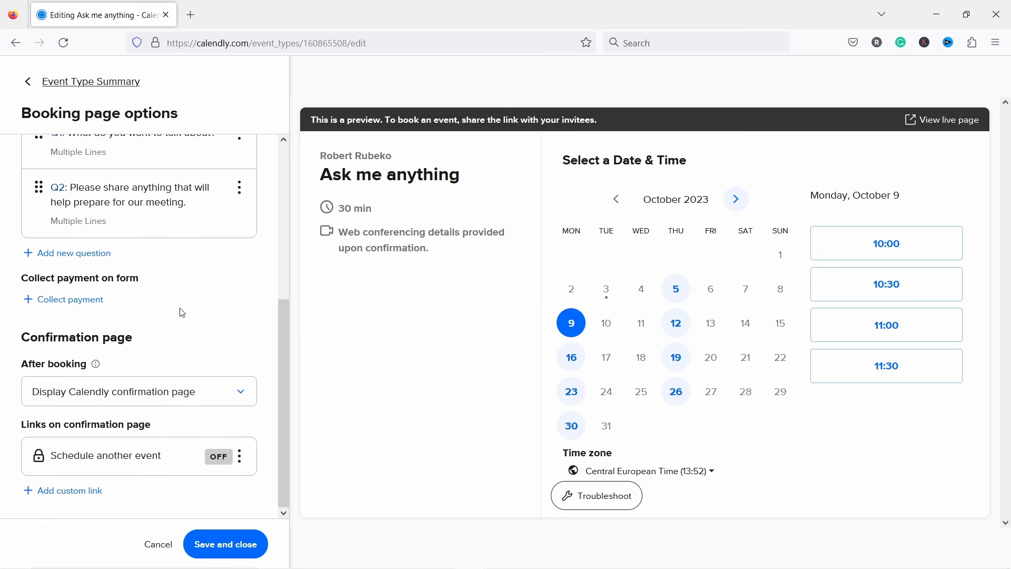
{"action": "left_click", "coordinate": [68, 302]}
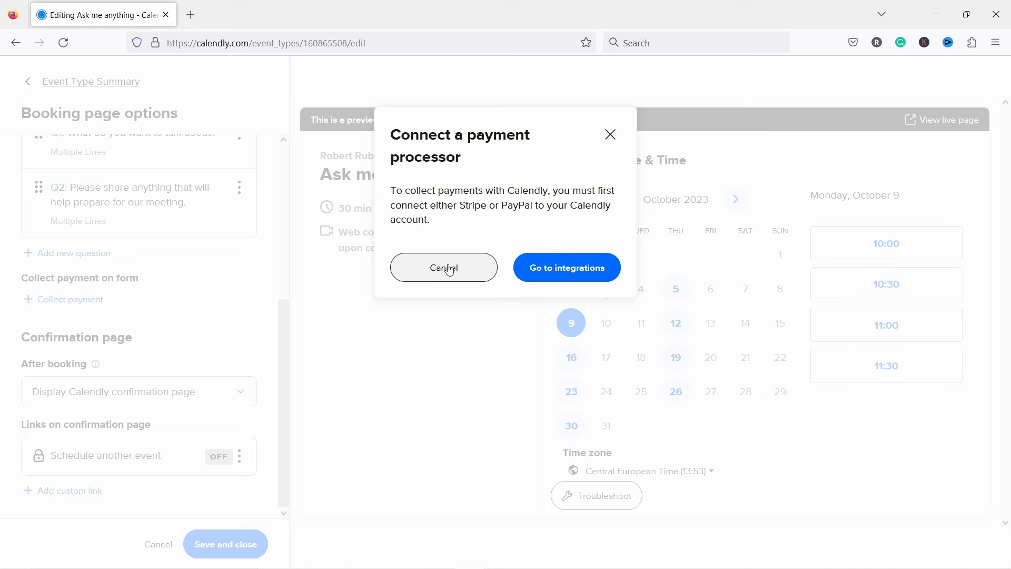
{"action": "left_click", "coordinate": [449, 268]}
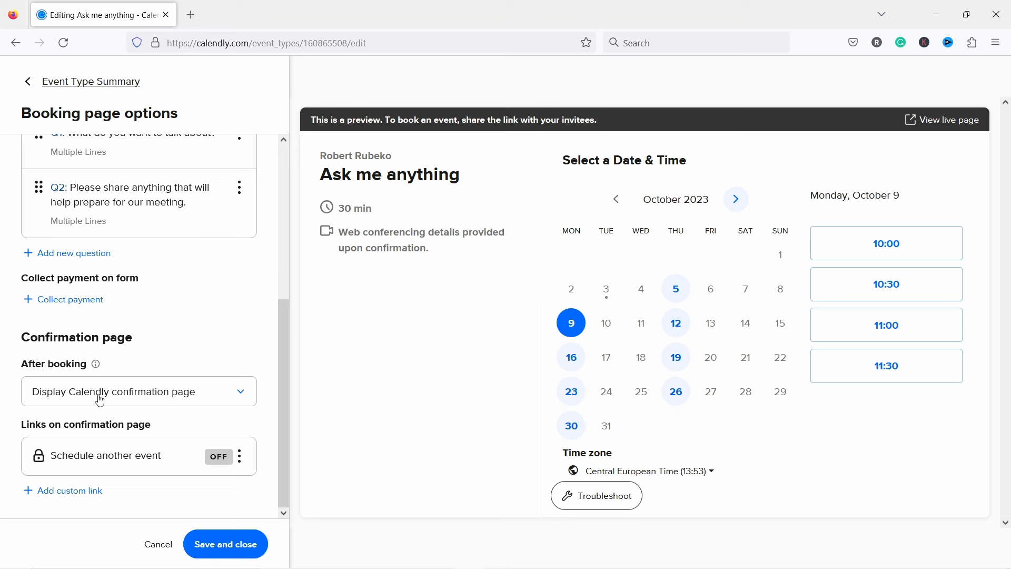
Step: Keep the Calendly confirmation page after booking, with Schedule another event left off
{"action": "left_click", "coordinate": [163, 399]}
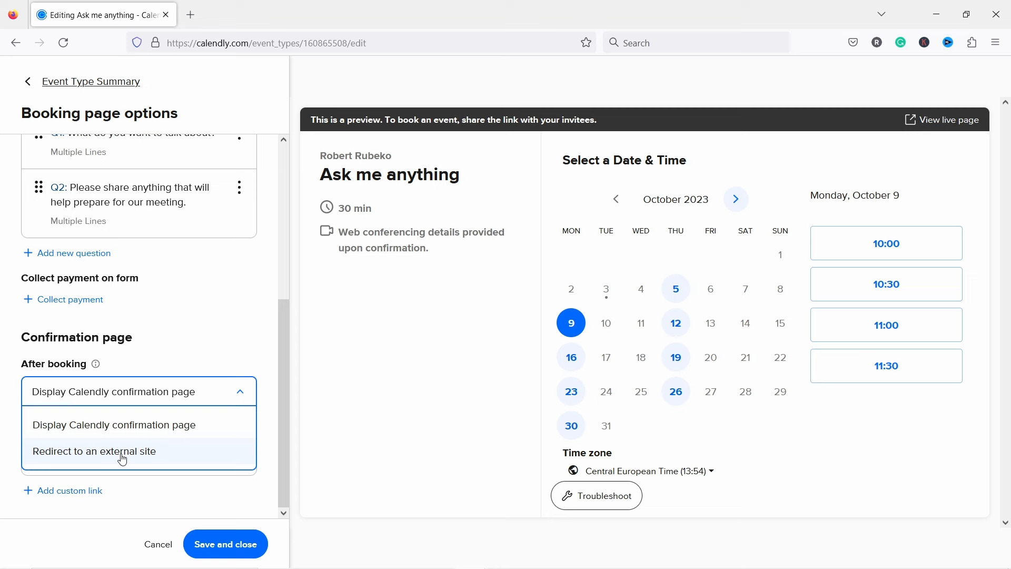
{"action": "left_click", "coordinate": [213, 359]}
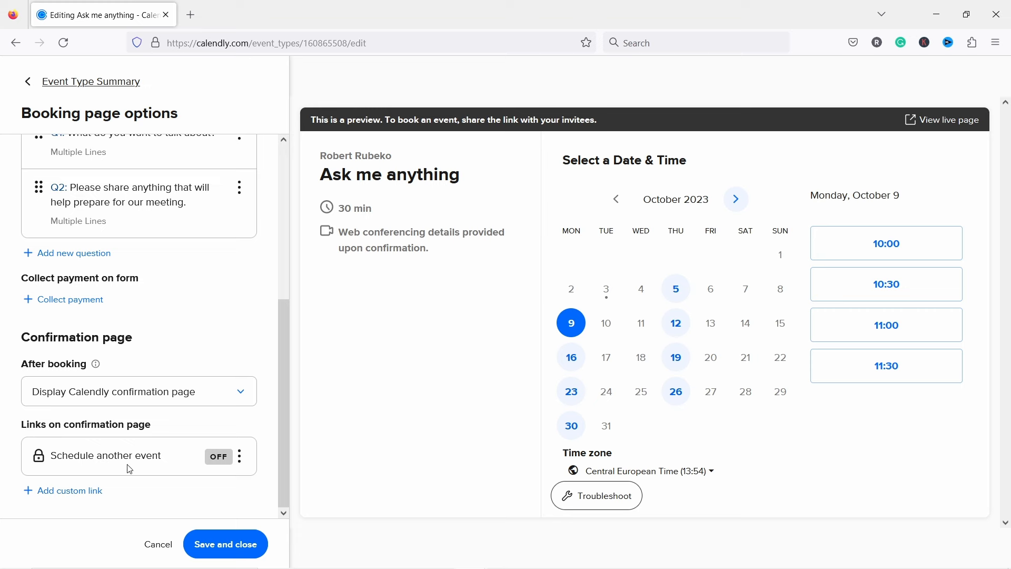
{"action": "left_click", "coordinate": [241, 457]}
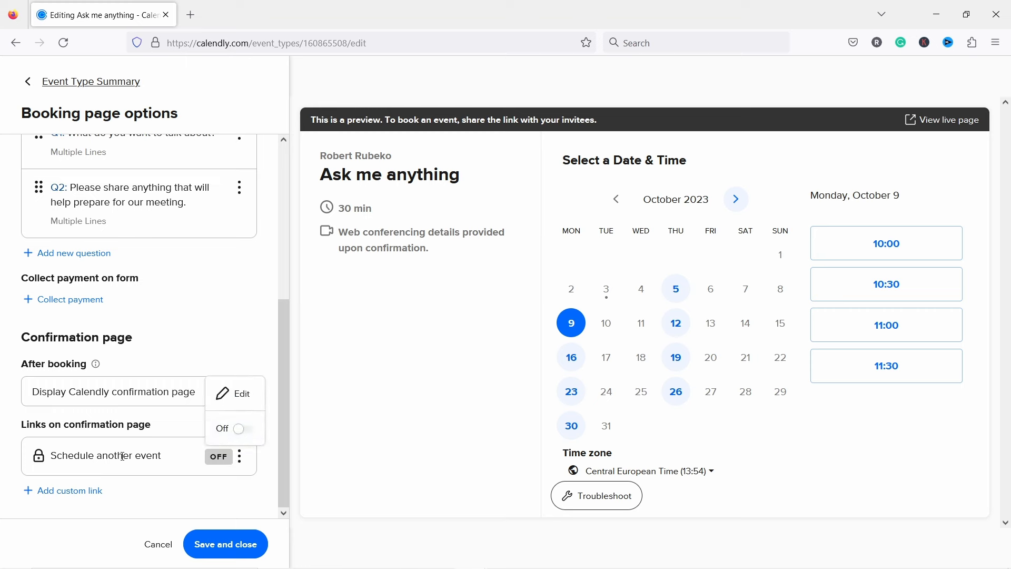
{"action": "left_click", "coordinate": [188, 477]}
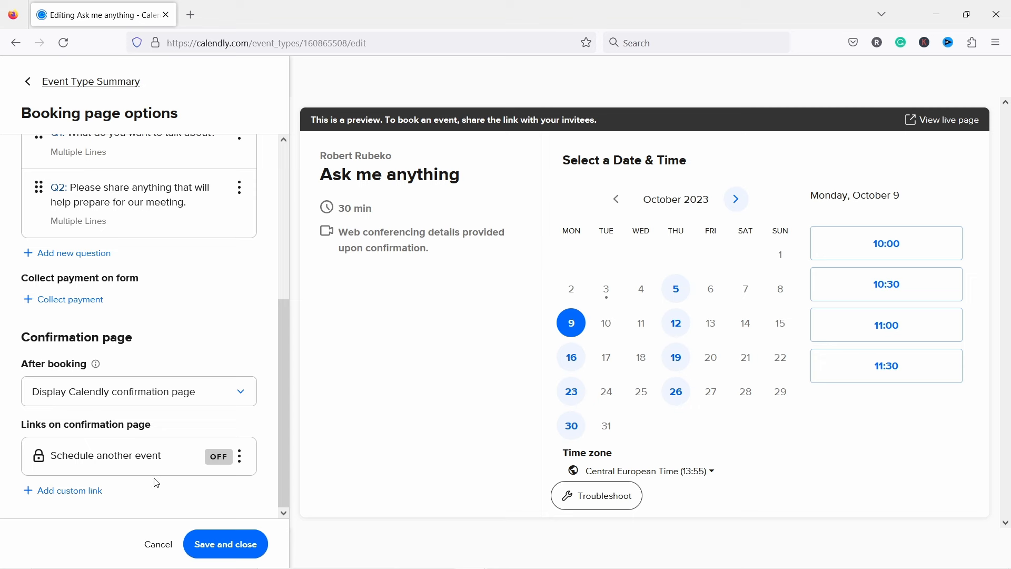
Step: Save the booking page options and open the Email reminders editor under Communications
{"action": "left_click", "coordinate": [231, 554]}
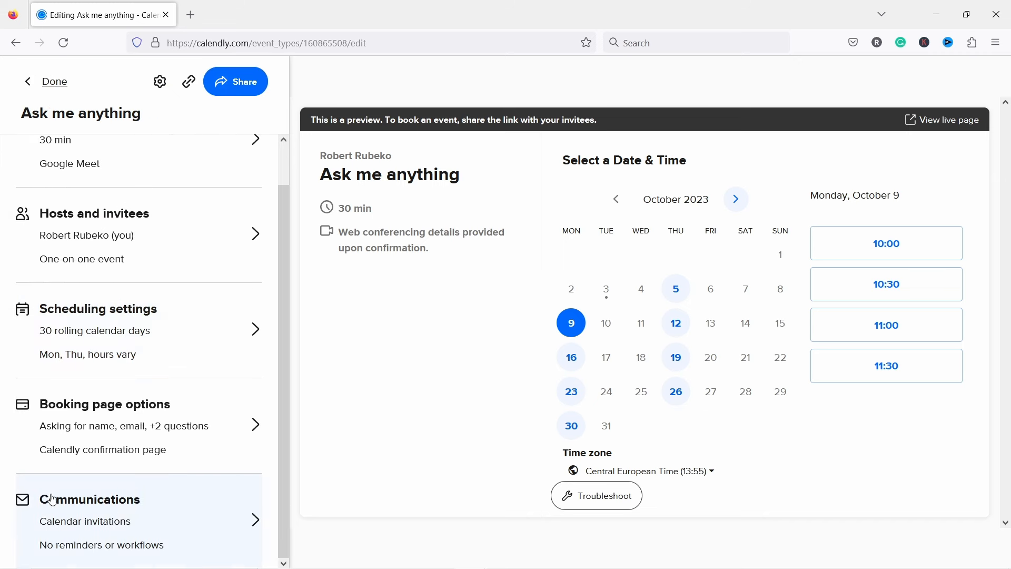
{"action": "left_click", "coordinate": [125, 513]}
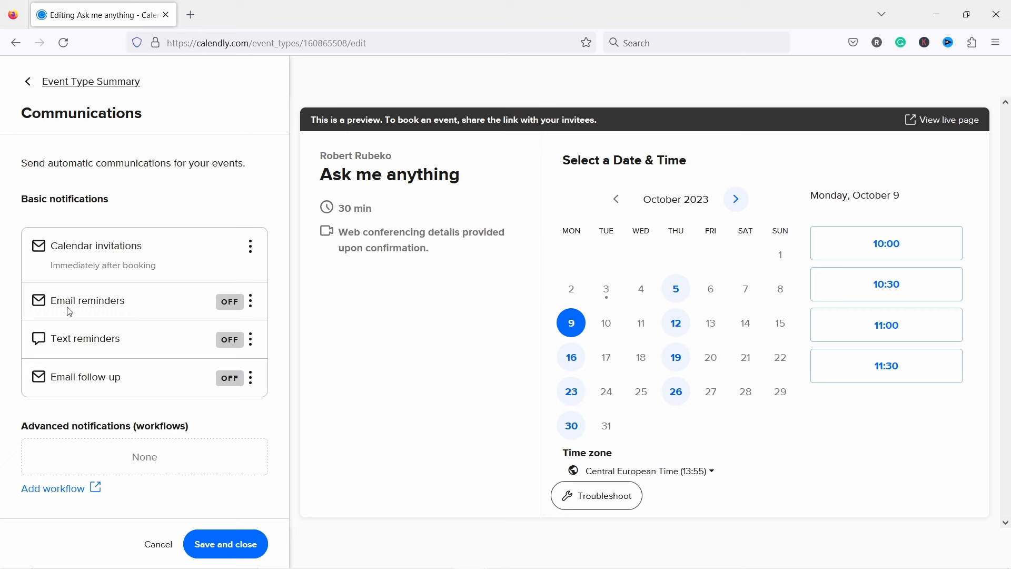
{"action": "left_click", "coordinate": [250, 300]}
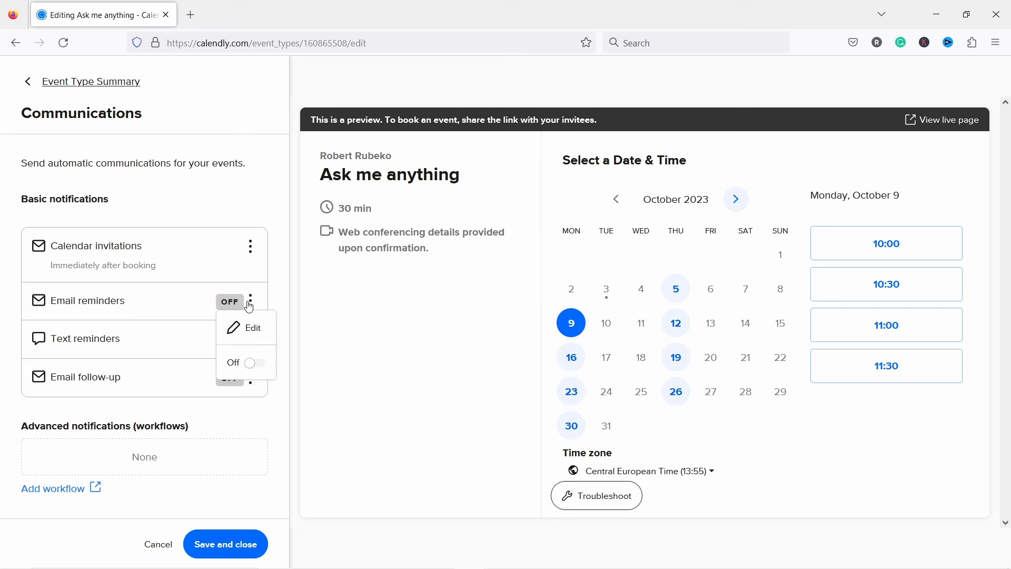
{"action": "left_click", "coordinate": [251, 329]}
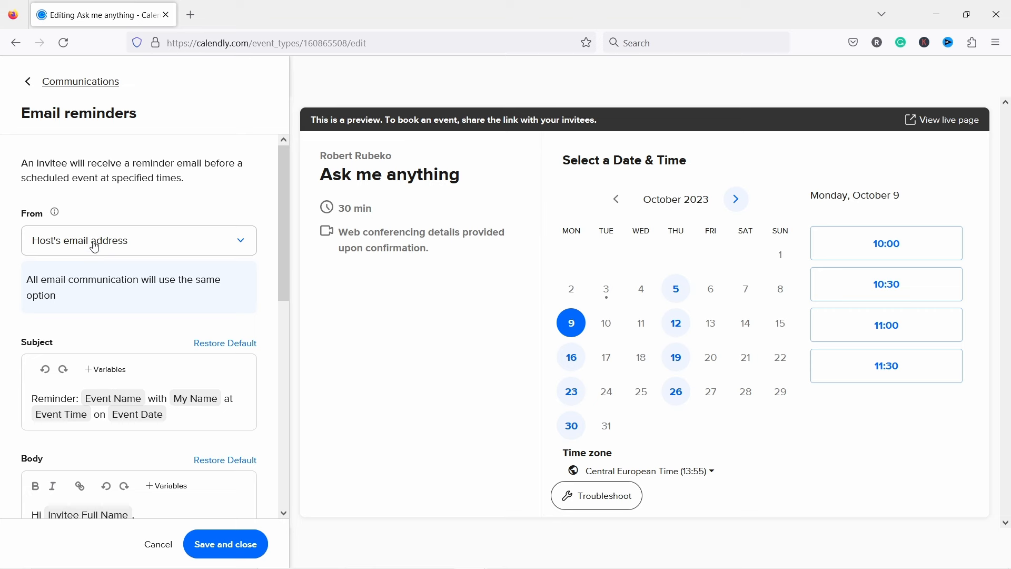
Step: Switch the 24-hours-before email reminder On and save it
{"action": "scroll", "coordinate": [75, 240], "scroll_direction": "down", "scroll_amount": 3}
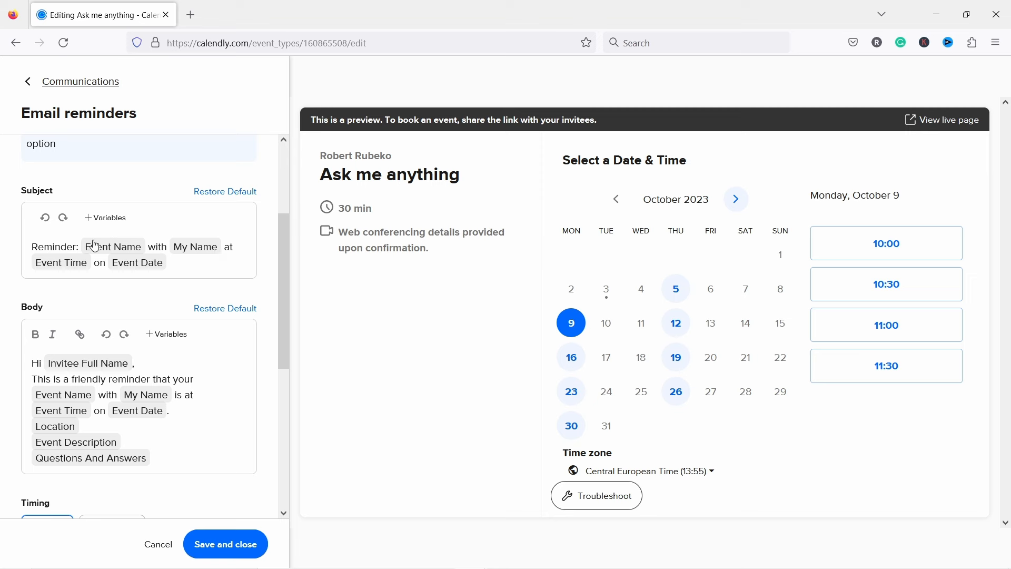
{"action": "left_click", "coordinate": [212, 267]}
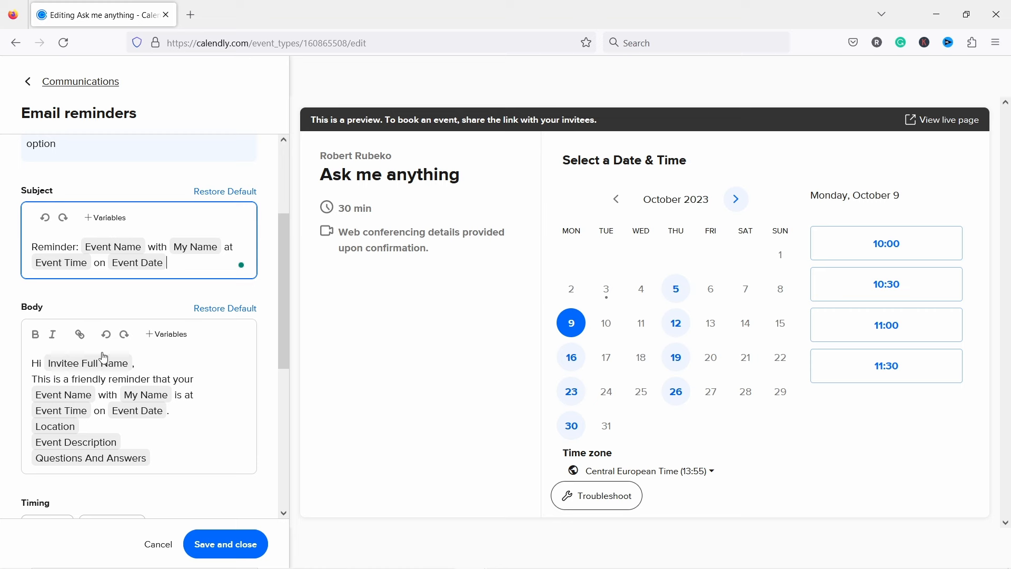
{"action": "scroll", "coordinate": [161, 432], "scroll_direction": "down", "scroll_amount": 1}
{"action": "scroll", "coordinate": [162, 433], "scroll_direction": "down", "scroll_amount": 3}
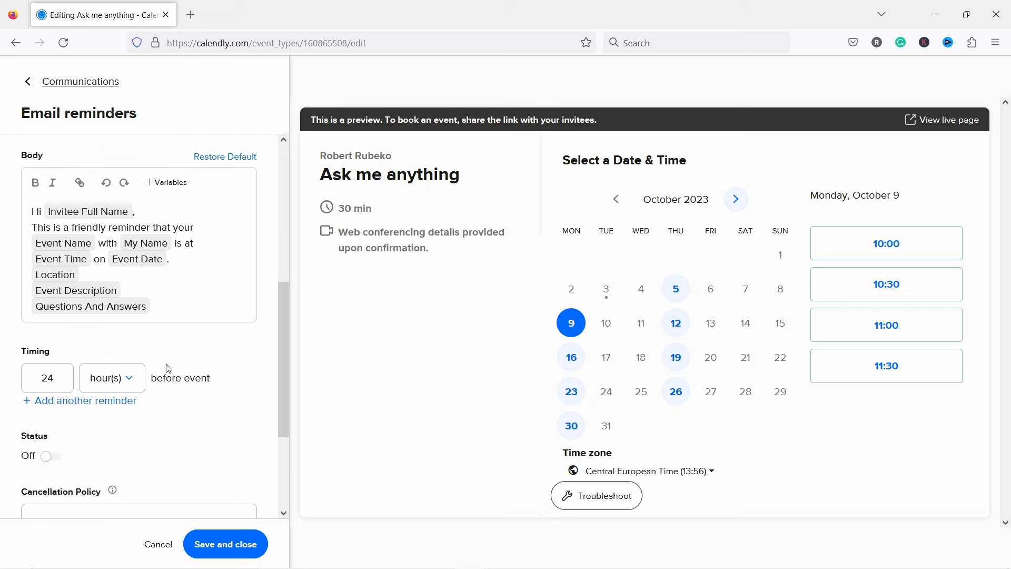
{"action": "scroll", "coordinate": [165, 368], "scroll_direction": "up", "scroll_amount": 2}
{"action": "scroll", "coordinate": [178, 287], "scroll_direction": "down", "scroll_amount": 3}
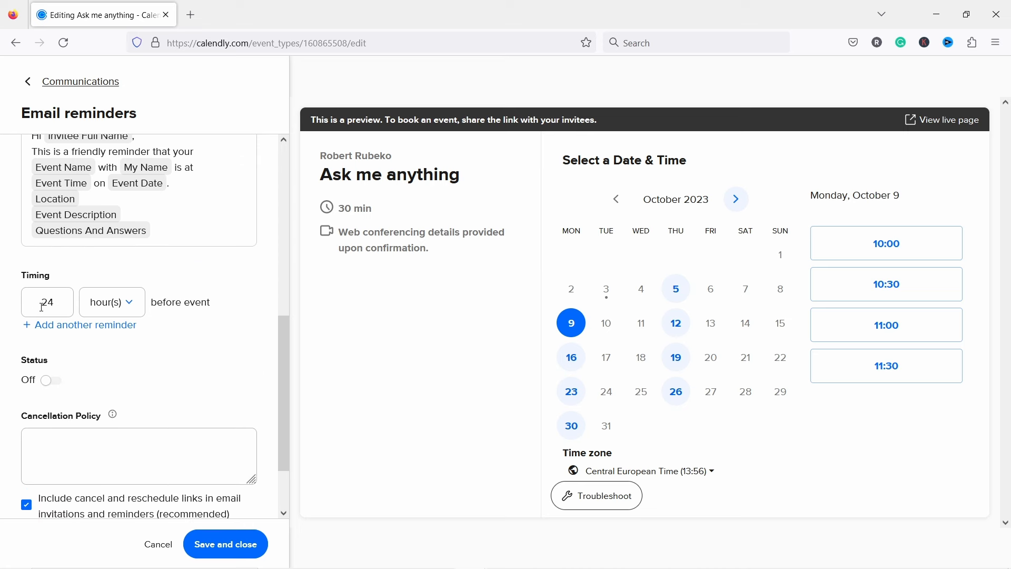
{"action": "scroll", "coordinate": [105, 376], "scroll_direction": "down", "scroll_amount": 2}
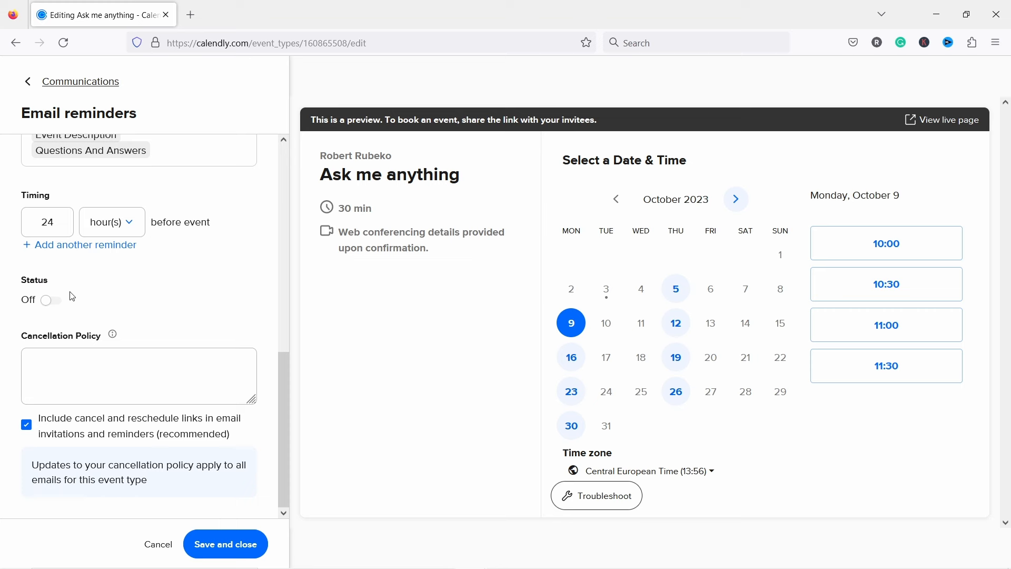
{"action": "left_click", "coordinate": [44, 302]}
{"action": "left_click", "coordinate": [85, 368]}
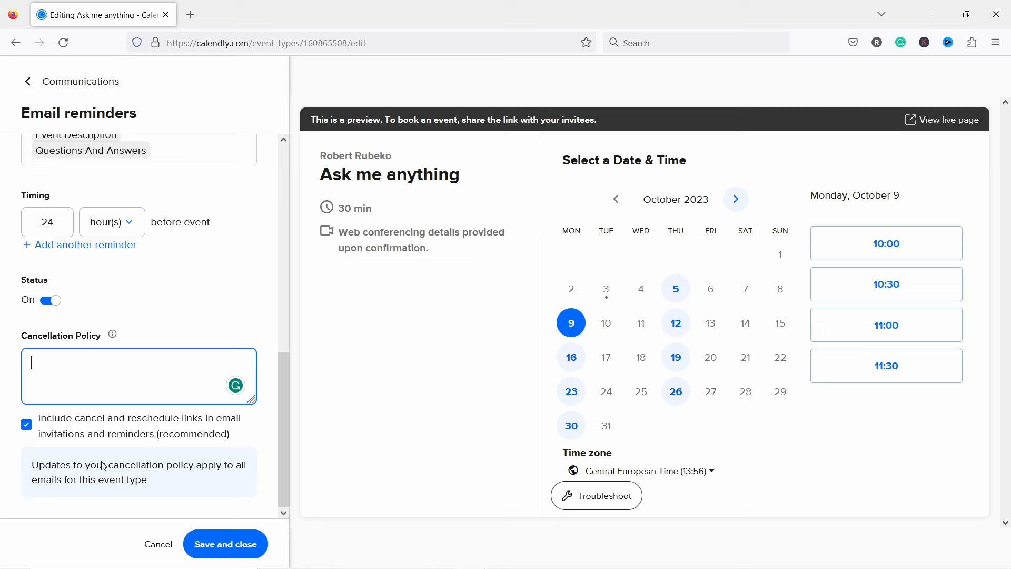
{"action": "left_click", "coordinate": [236, 551]}
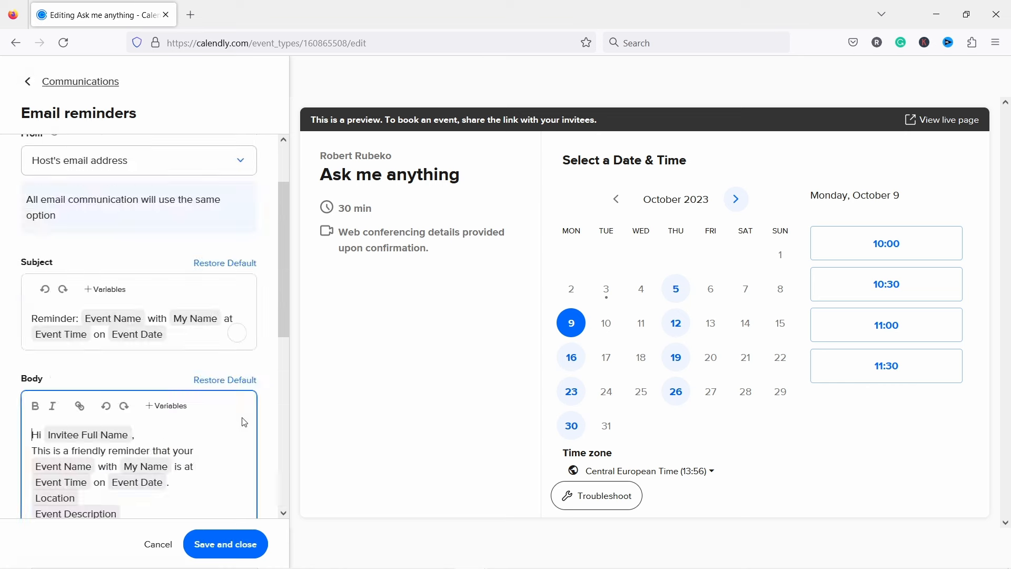
{"action": "left_click", "coordinate": [240, 355]}
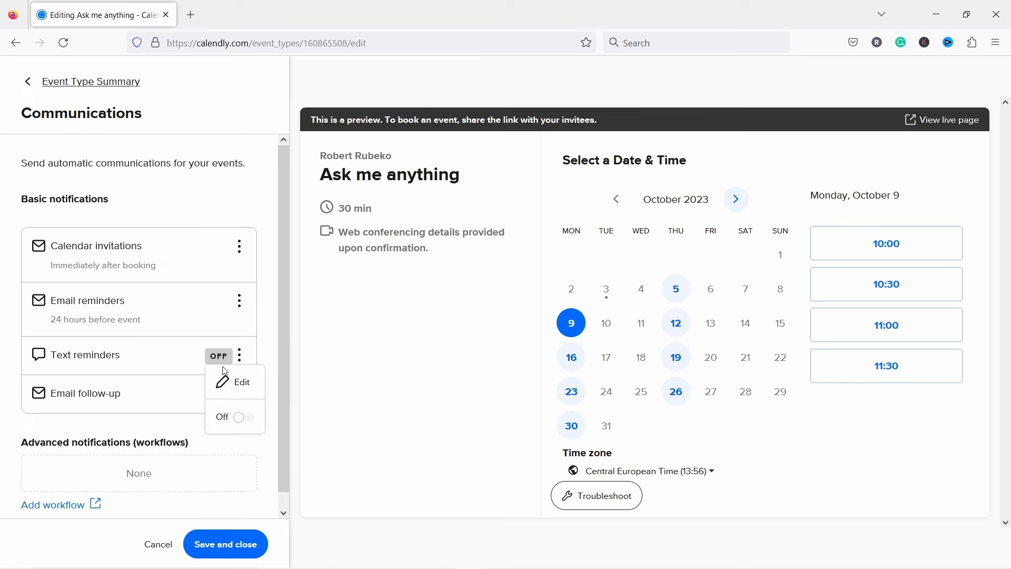
{"action": "left_click", "coordinate": [62, 394]}
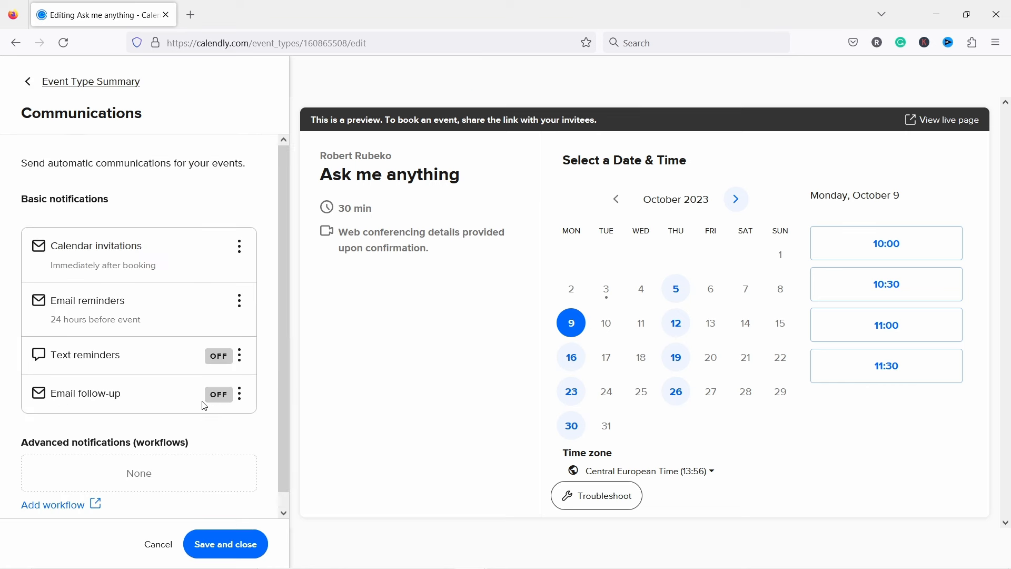
{"action": "left_click", "coordinate": [239, 394]}
{"action": "left_click", "coordinate": [243, 421]}
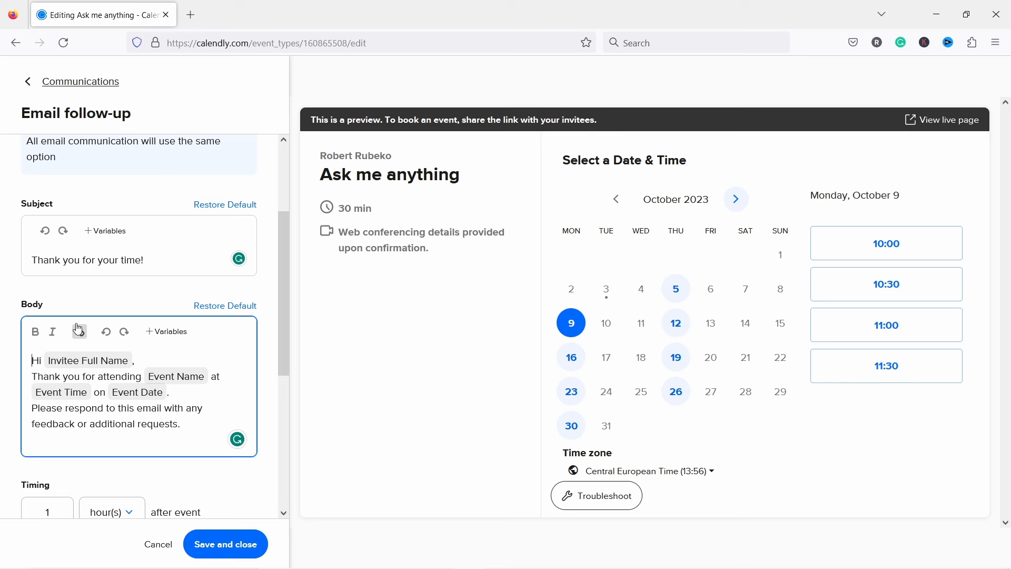
{"action": "scroll", "coordinate": [79, 330], "scroll_direction": "down", "scroll_amount": 3}
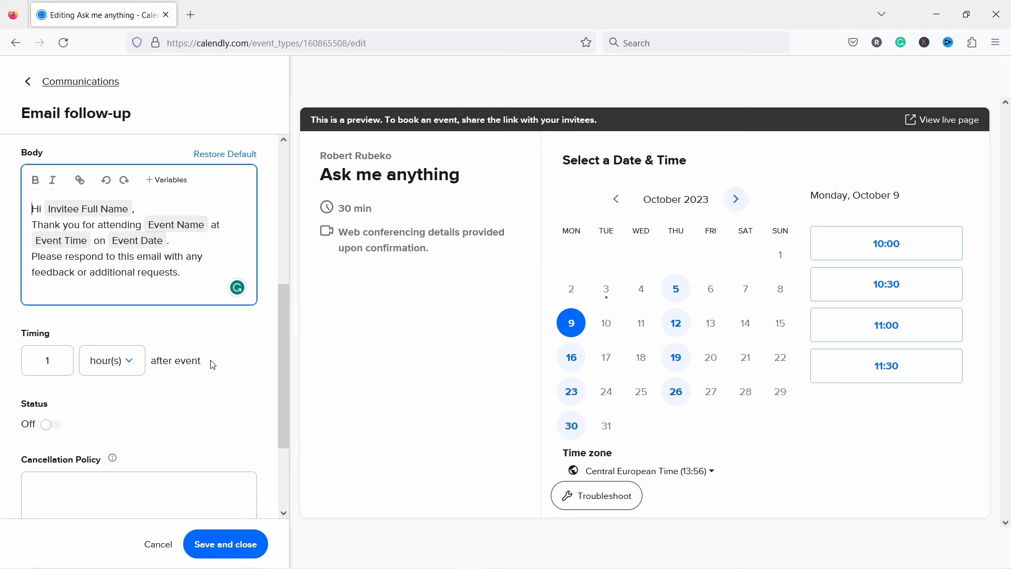
{"action": "scroll", "coordinate": [221, 366], "scroll_direction": "down", "scroll_amount": 3}
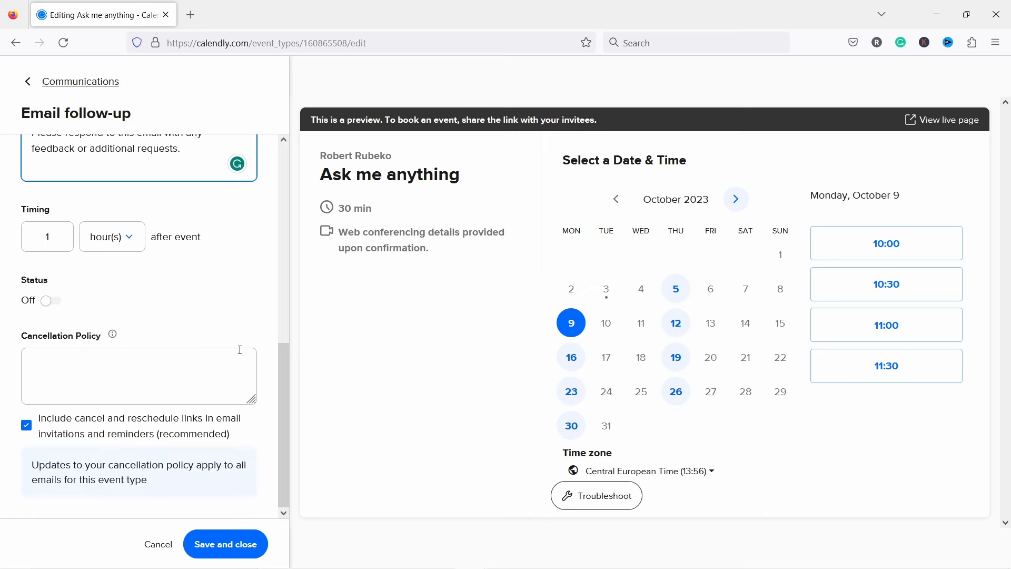
{"action": "scroll", "coordinate": [239, 349], "scroll_direction": "up", "scroll_amount": 10}
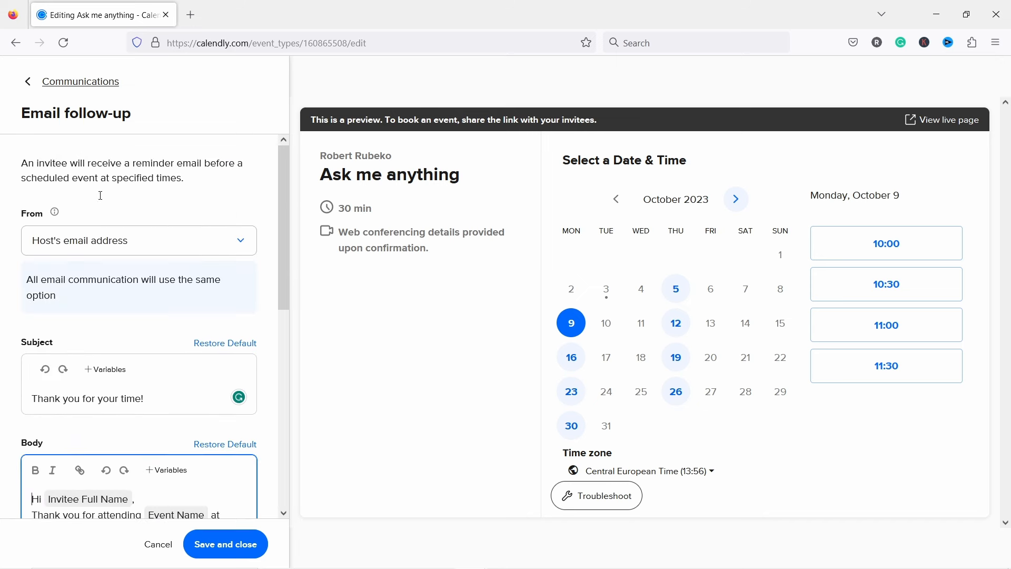
{"action": "left_click", "coordinate": [230, 546]}
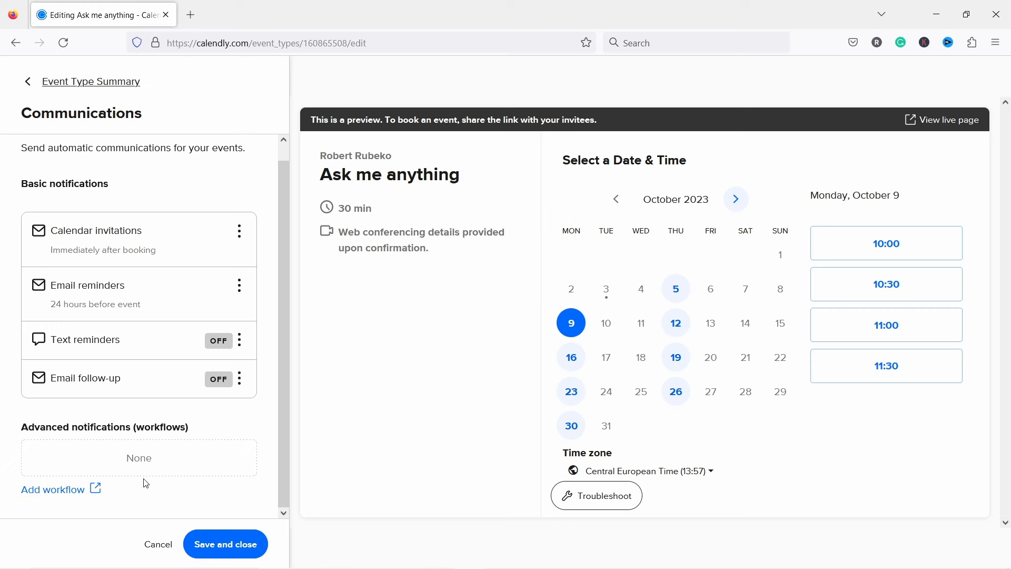
{"action": "left_click", "coordinate": [43, 492]}
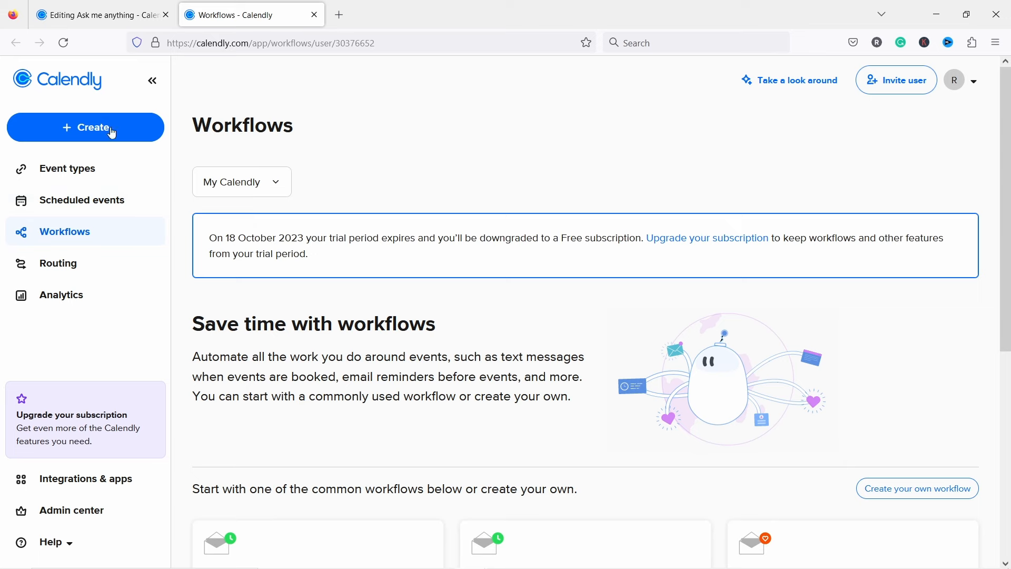
{"action": "scroll", "coordinate": [332, 150], "scroll_direction": "down", "scroll_amount": 6}
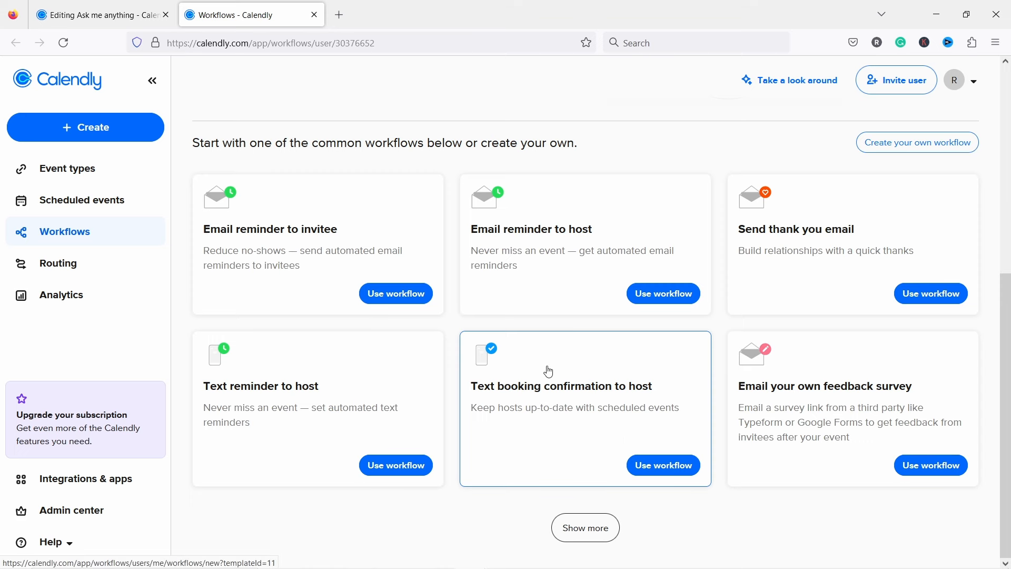
{"action": "left_click", "coordinate": [579, 524]}
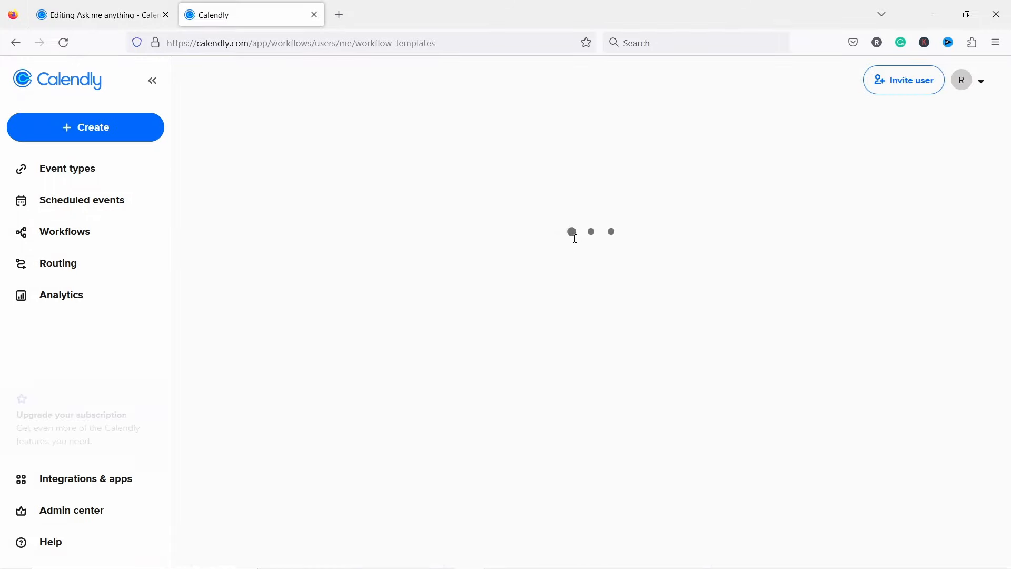
{"action": "scroll", "coordinate": [561, 244], "scroll_direction": "down", "scroll_amount": 5}
{"action": "scroll", "coordinate": [553, 244], "scroll_direction": "down", "scroll_amount": 3}
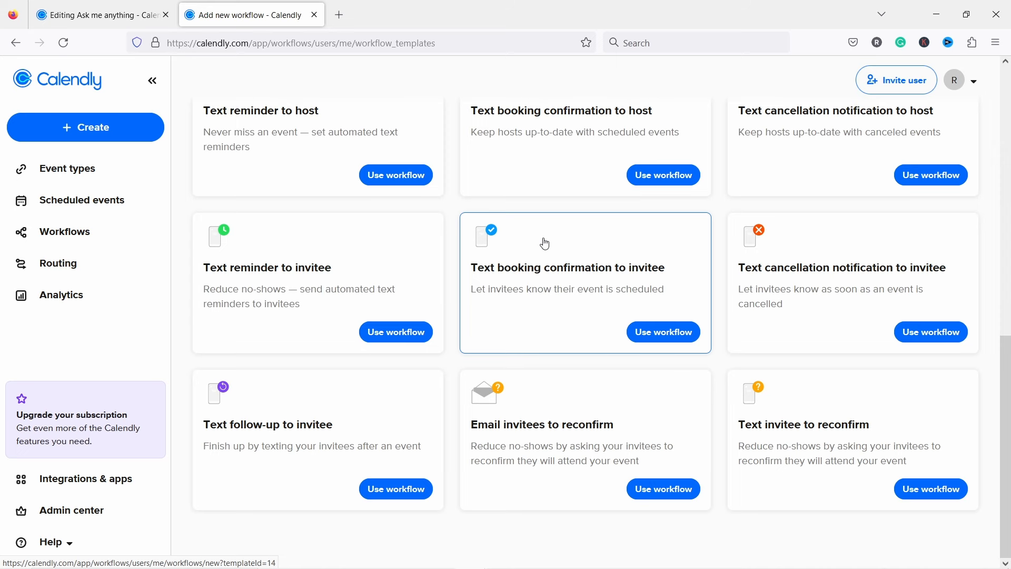
{"action": "scroll", "coordinate": [545, 243], "scroll_direction": "up", "scroll_amount": 1}
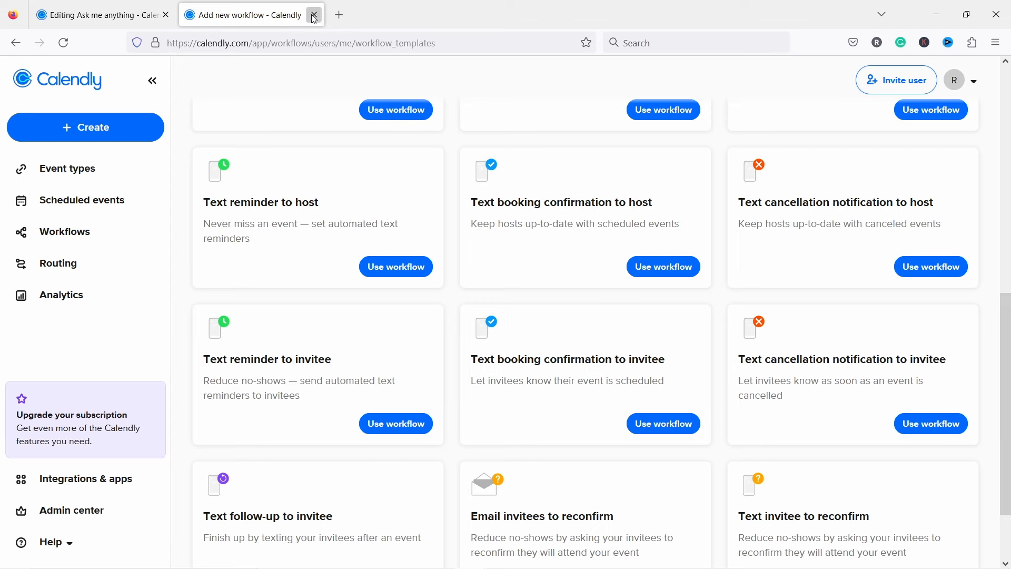
{"action": "left_click", "coordinate": [314, 15]}
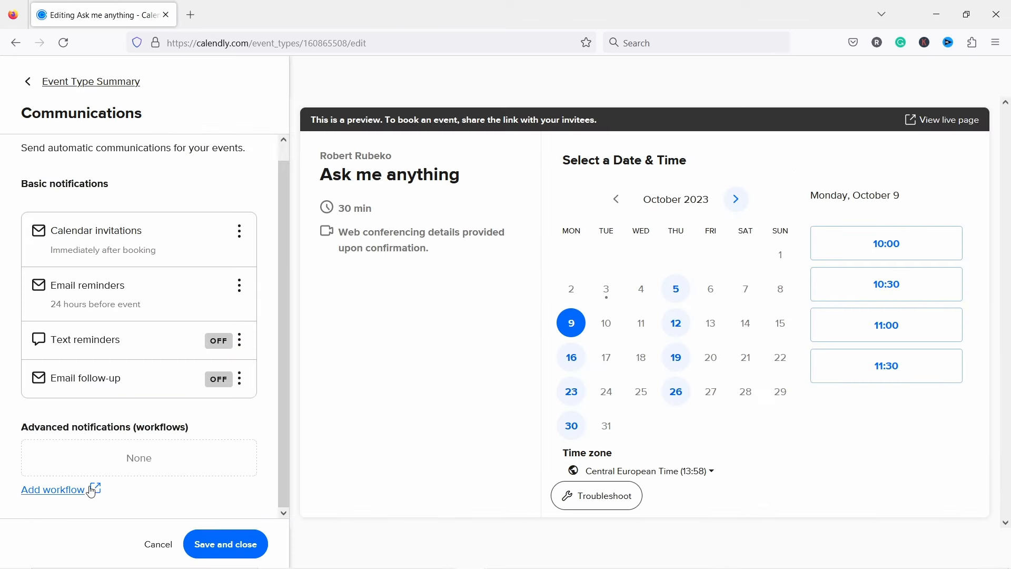
Step: Save the communications settings, then copy the Ask me anything link from Share
{"action": "left_click", "coordinate": [201, 546]}
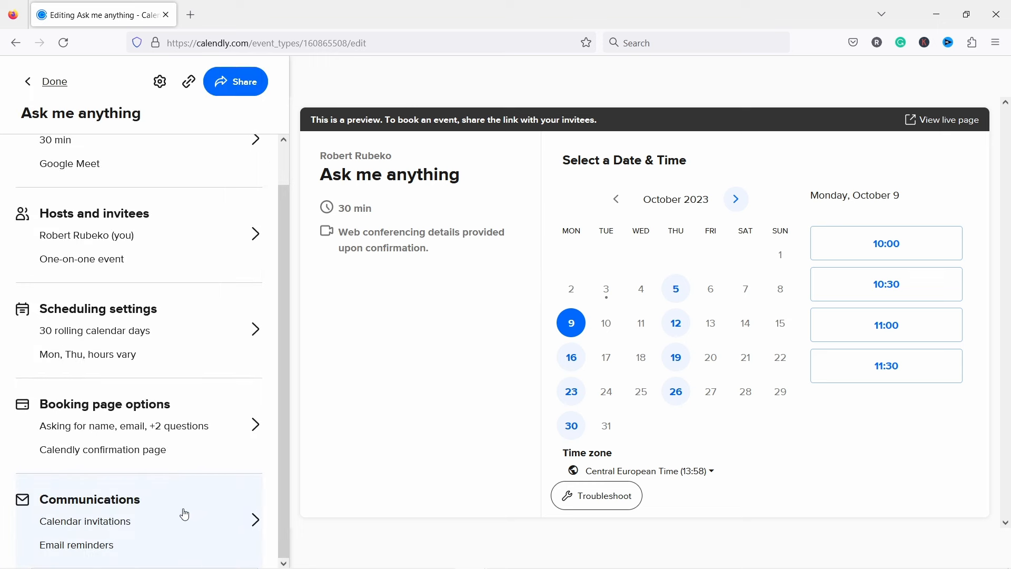
{"action": "scroll", "coordinate": [151, 400], "scroll_direction": "up", "scroll_amount": 1}
{"action": "scroll", "coordinate": [129, 417], "scroll_direction": "down", "scroll_amount": 1}
{"action": "left_click", "coordinate": [236, 84]}
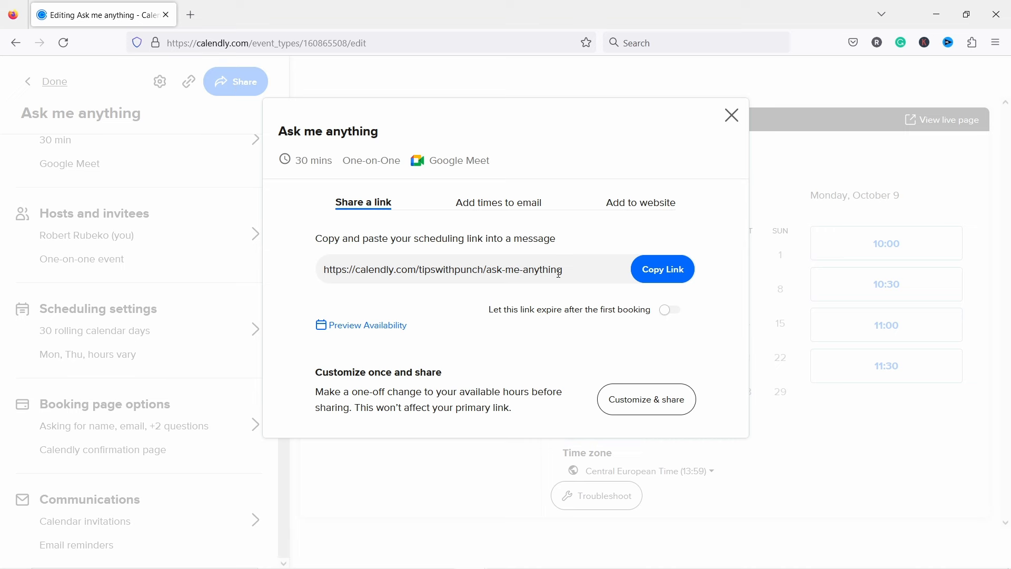
{"action": "left_click", "coordinate": [662, 269]}
Step: Switch to emailing specific times and select the 10:00, 10:30, 11:00 and 11:30 slots on October 9
{"action": "left_click", "coordinate": [491, 207]}
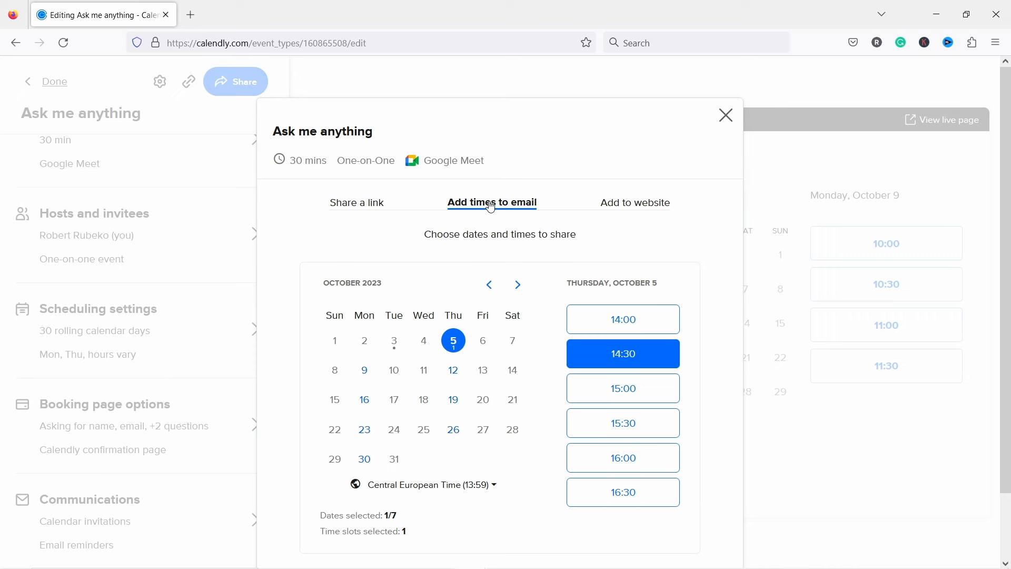
{"action": "left_click", "coordinate": [364, 371]}
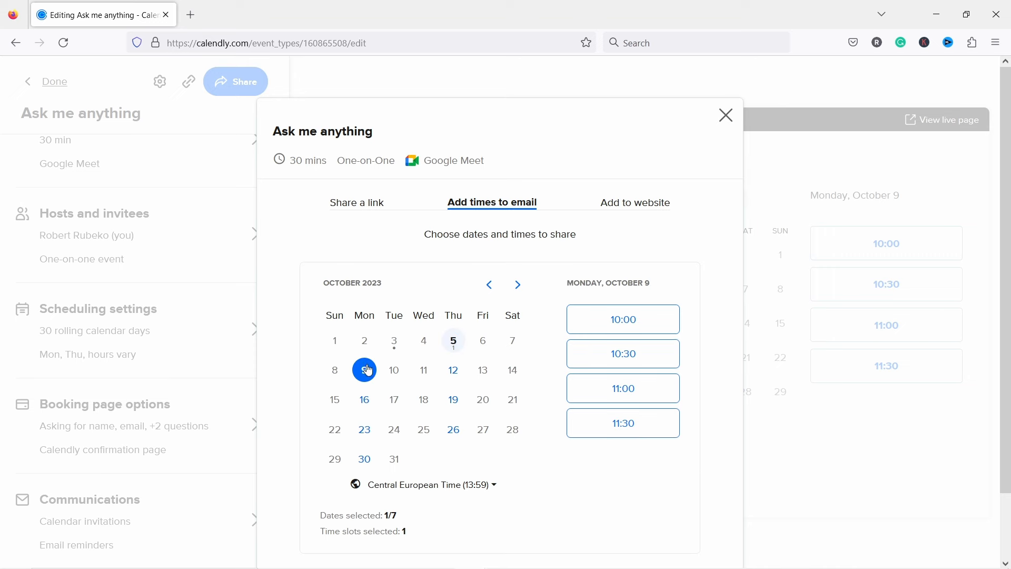
{"action": "left_click", "coordinate": [600, 326]}
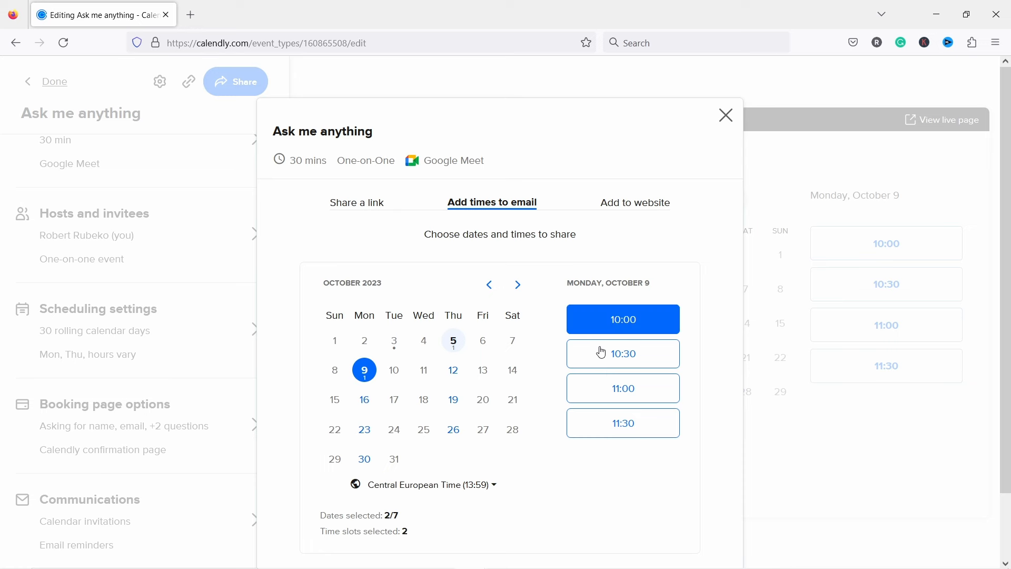
{"action": "left_click", "coordinate": [601, 352]}
{"action": "left_click", "coordinate": [609, 388]}
{"action": "left_click", "coordinate": [614, 425]}
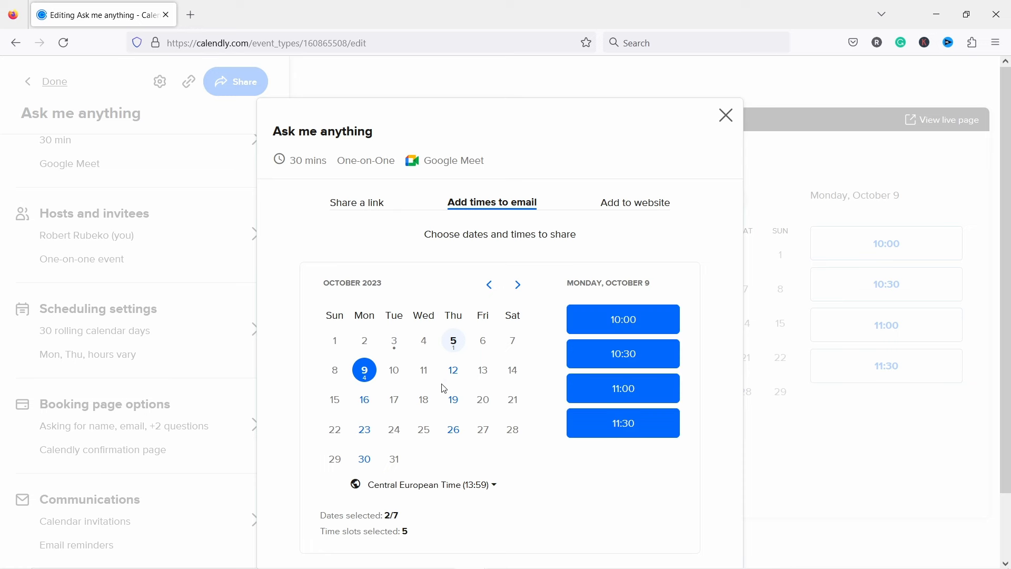
Step: Copy the chosen times to the clipboard and open the 11:30 booking link
{"action": "scroll", "coordinate": [595, 373], "scroll_direction": "down", "scroll_amount": 3}
{"action": "left_click", "coordinate": [672, 528]}
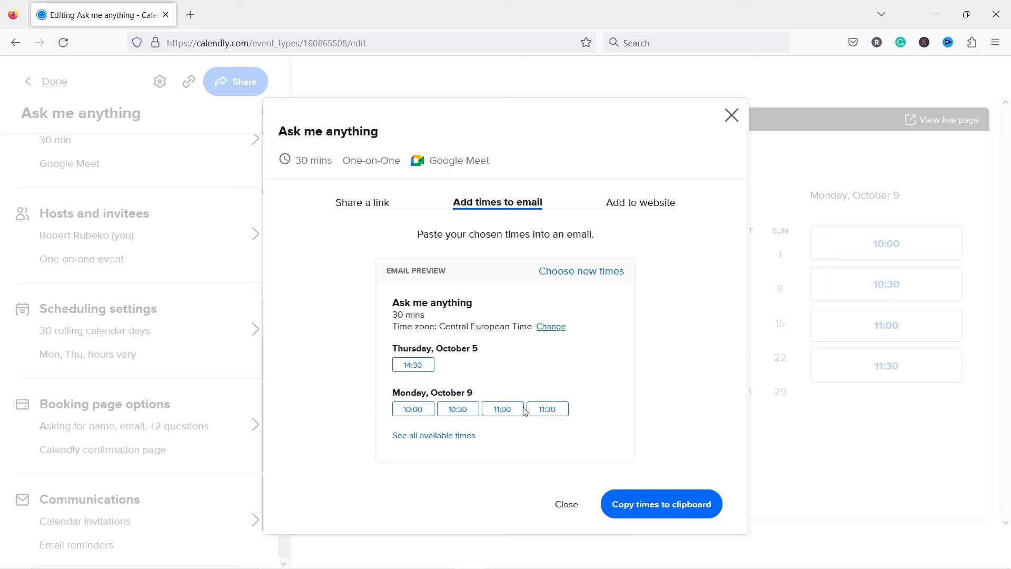
{"action": "left_click", "coordinate": [656, 515]}
{"action": "left_click", "coordinate": [547, 416]}
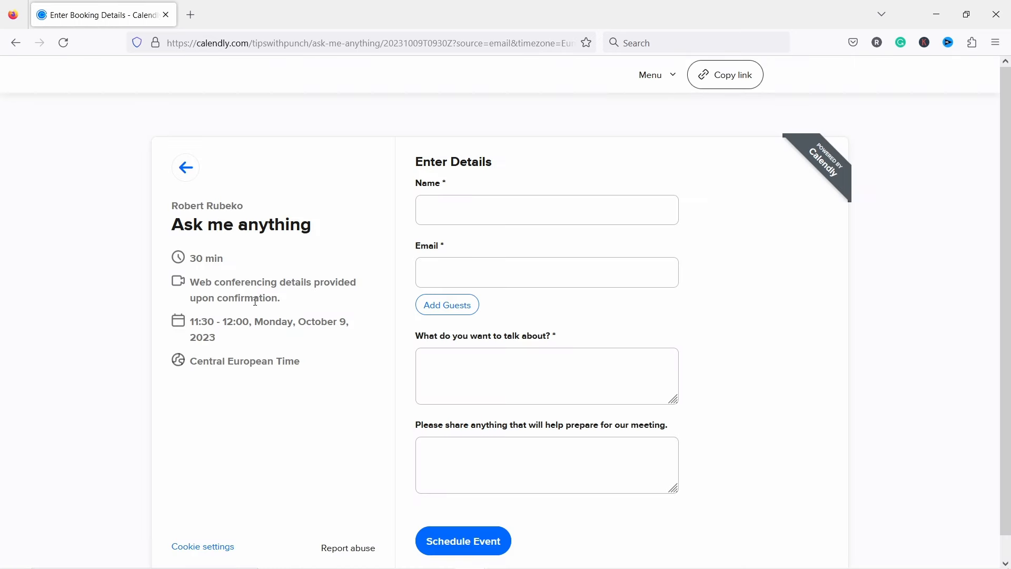
Step: Highlight the 11:30 October 9 date line, then go back to the Ask me anything editor
{"action": "left_click_drag", "start_coordinate": [206, 320], "coordinate": [241, 348]}
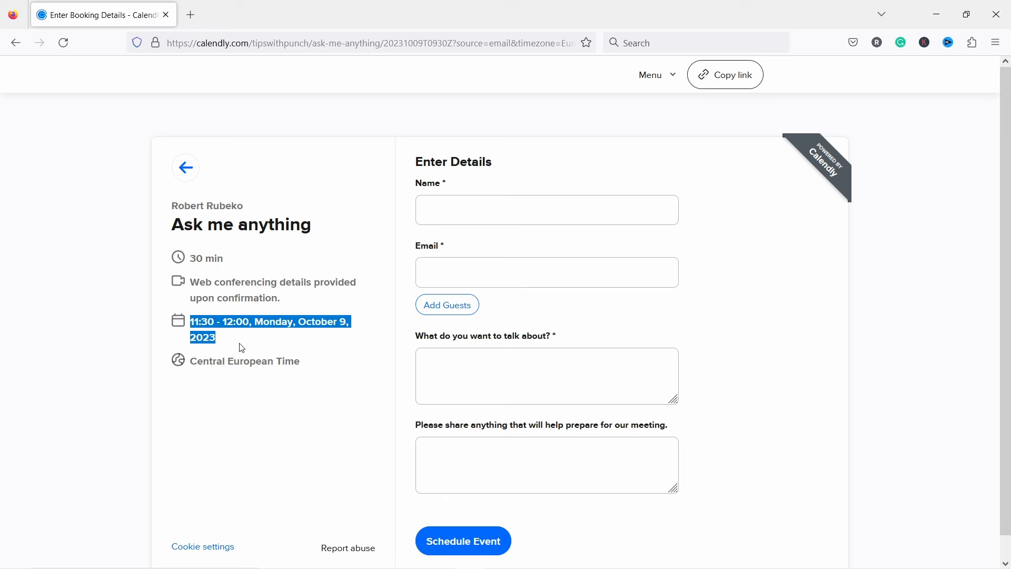
{"action": "left_click", "coordinate": [17, 43]}
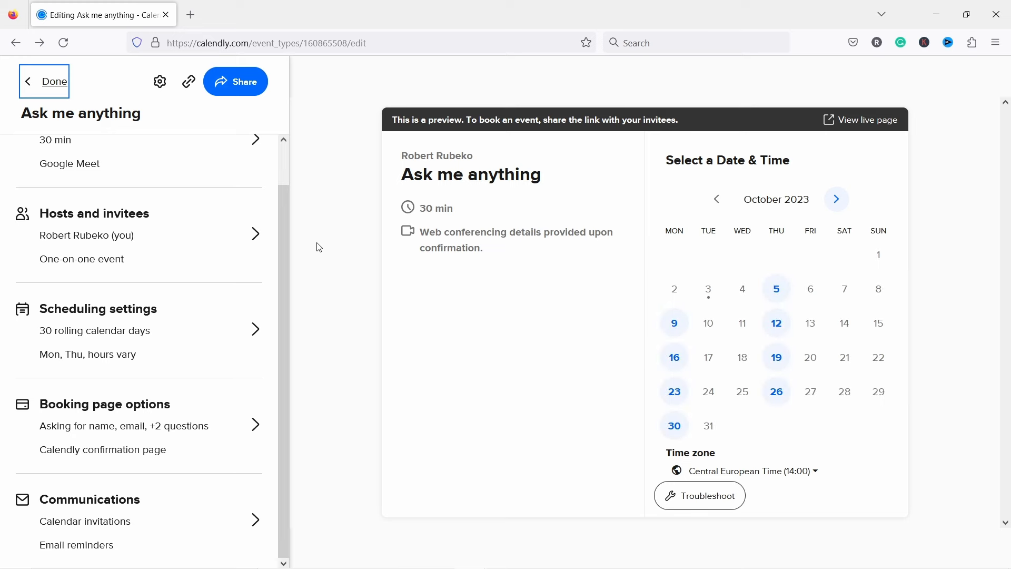
Step: Choose Inline Embed from the event's Add to website sharing options
{"action": "left_click", "coordinate": [240, 89]}
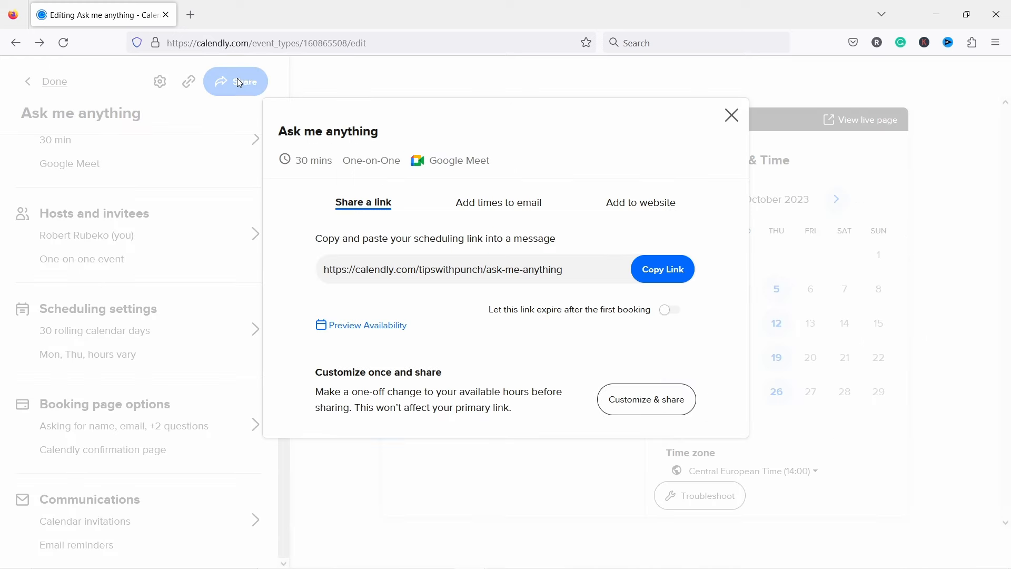
{"action": "left_click", "coordinate": [632, 207]}
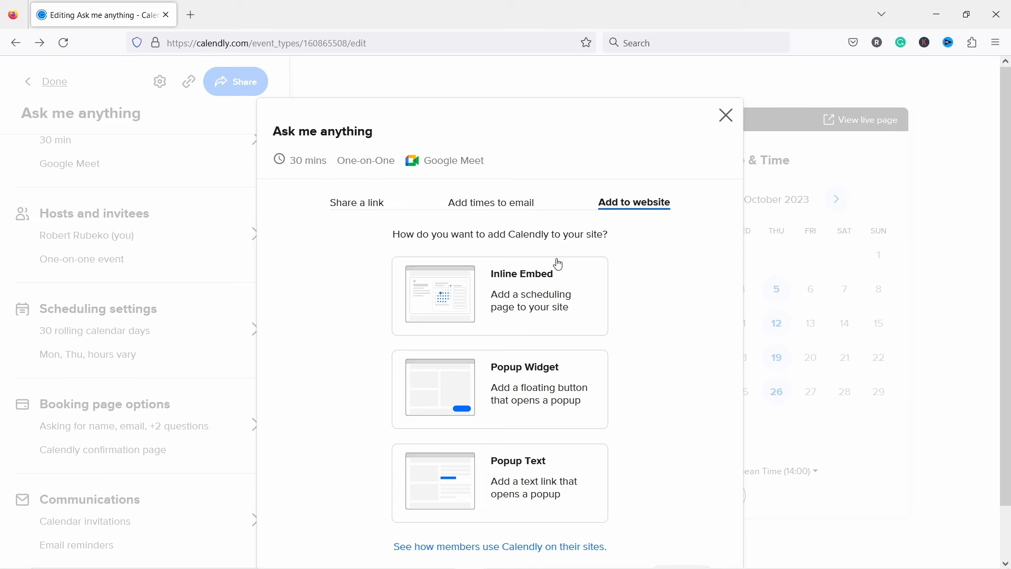
{"action": "scroll", "coordinate": [537, 263], "scroll_direction": "down", "scroll_amount": 2}
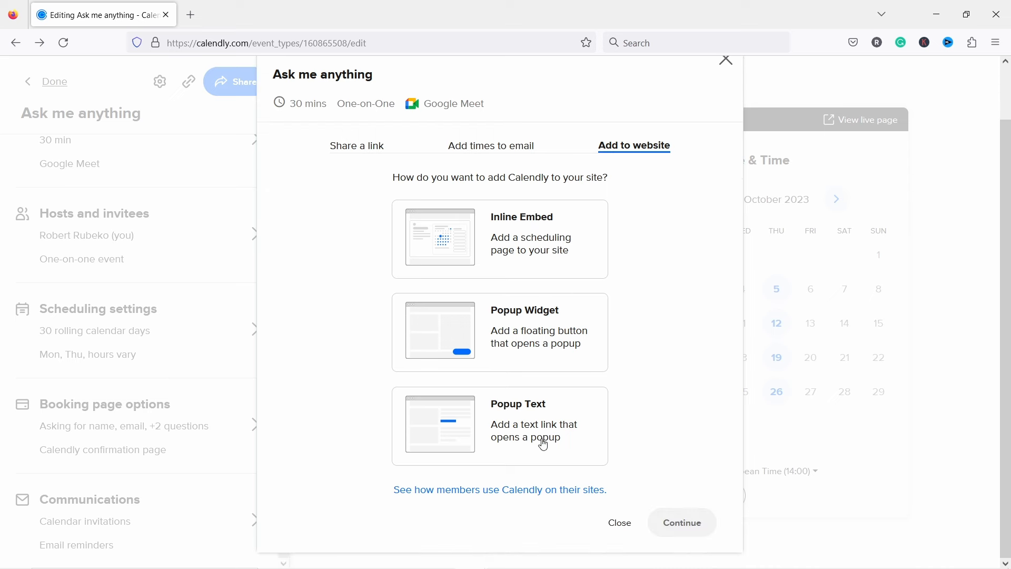
{"action": "scroll", "coordinate": [656, 289], "scroll_direction": "up", "scroll_amount": 2}
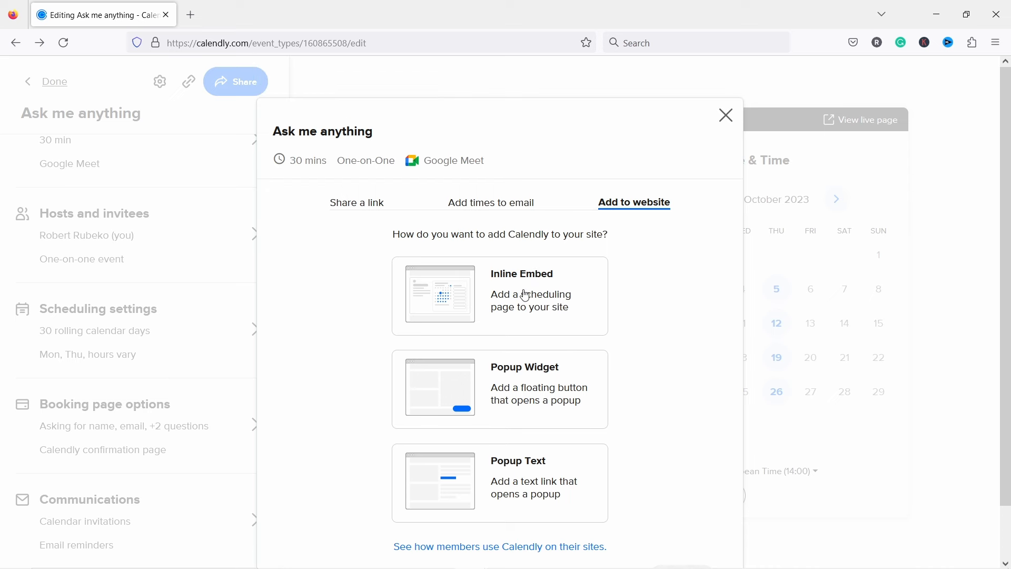
{"action": "scroll", "coordinate": [582, 261], "scroll_direction": "down", "scroll_amount": 2}
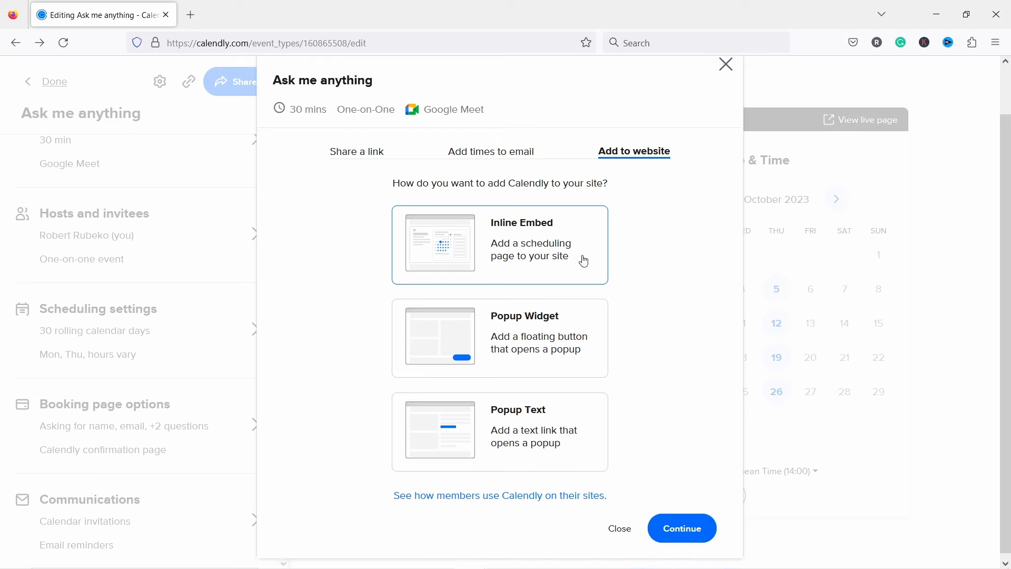
{"action": "left_click", "coordinate": [690, 537]}
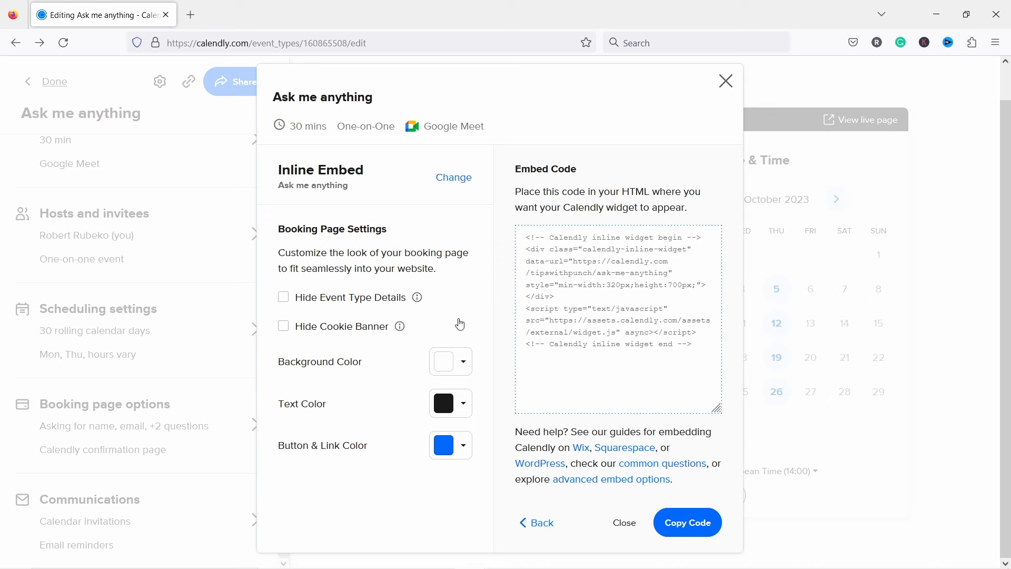
Step: Set the inline embed's Button & Link Color to pink DF2D9F
{"action": "left_click", "coordinate": [463, 445]}
{"action": "scroll", "coordinate": [410, 431], "scroll_direction": "down", "scroll_amount": 3}
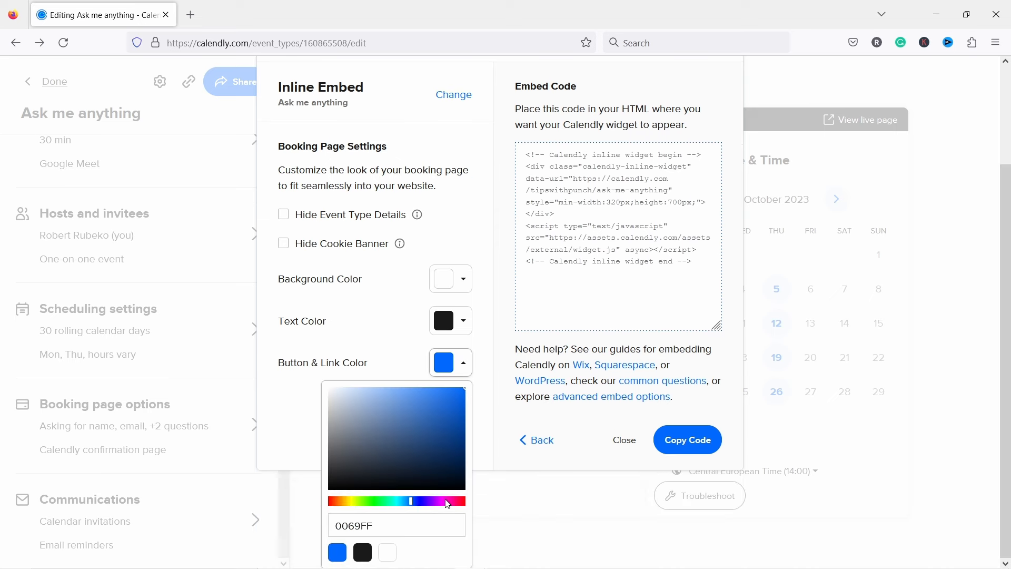
{"action": "left_click_drag", "start_coordinate": [448, 504], "coordinate": [451, 504]}
{"action": "left_click", "coordinate": [441, 419]}
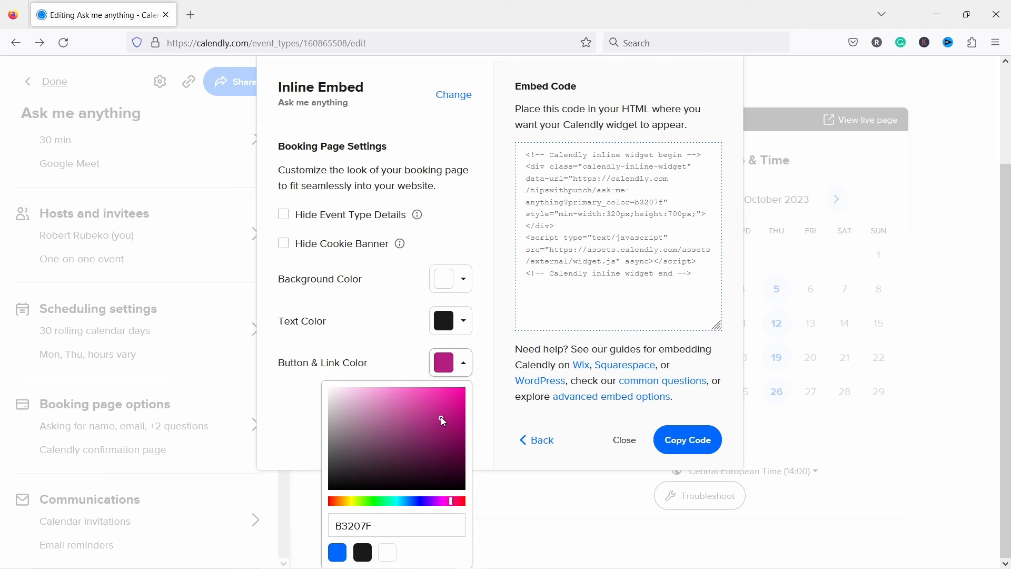
{"action": "left_click", "coordinate": [452, 409]}
{"action": "left_click", "coordinate": [438, 400]}
{"action": "left_click", "coordinate": [380, 357]}
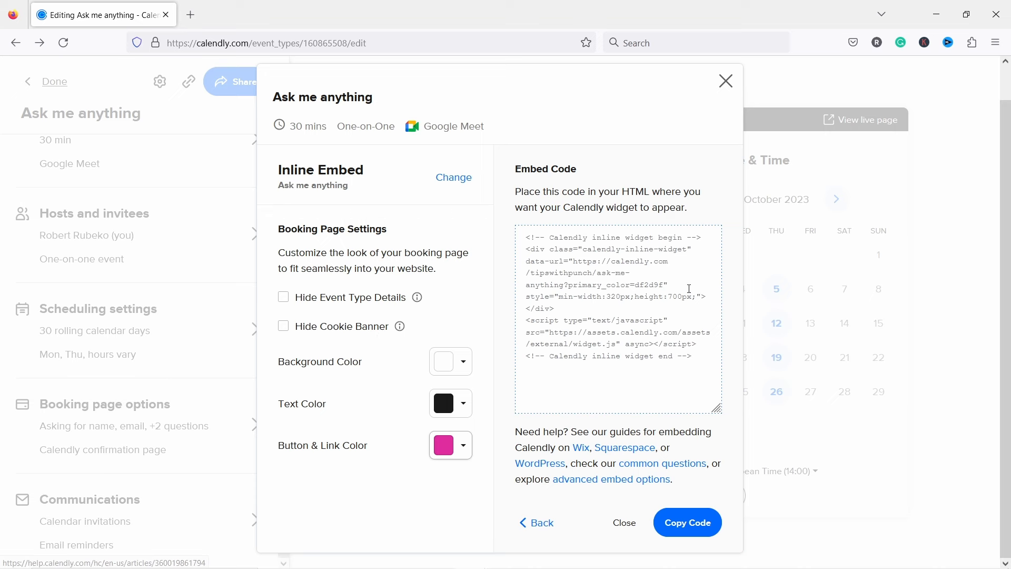
Step: Select and copy the updated inline embed code
{"action": "left_click", "coordinate": [682, 524]}
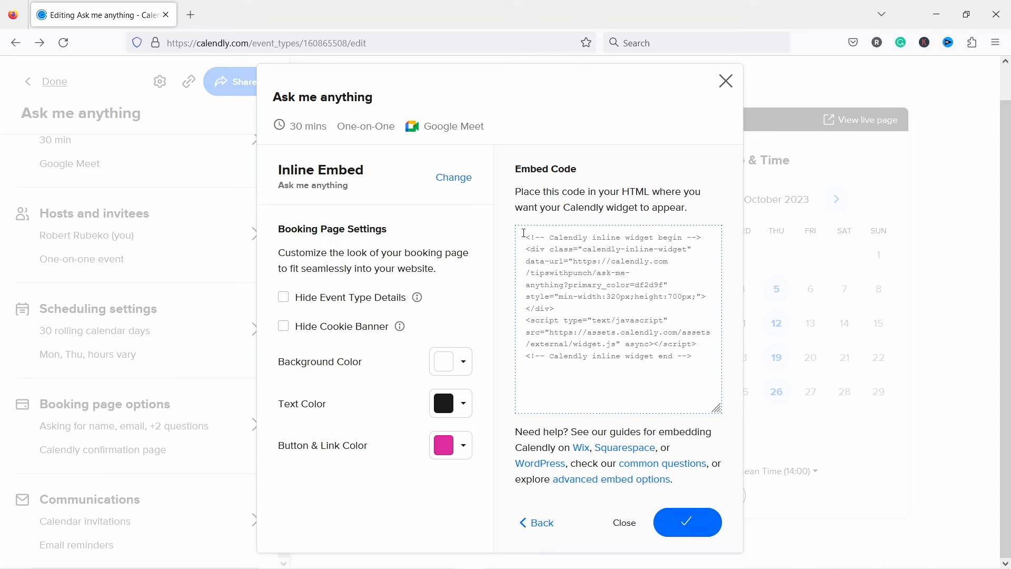
{"action": "left_click_drag", "start_coordinate": [523, 232], "coordinate": [660, 385]}
{"action": "left_click", "coordinate": [688, 525]}
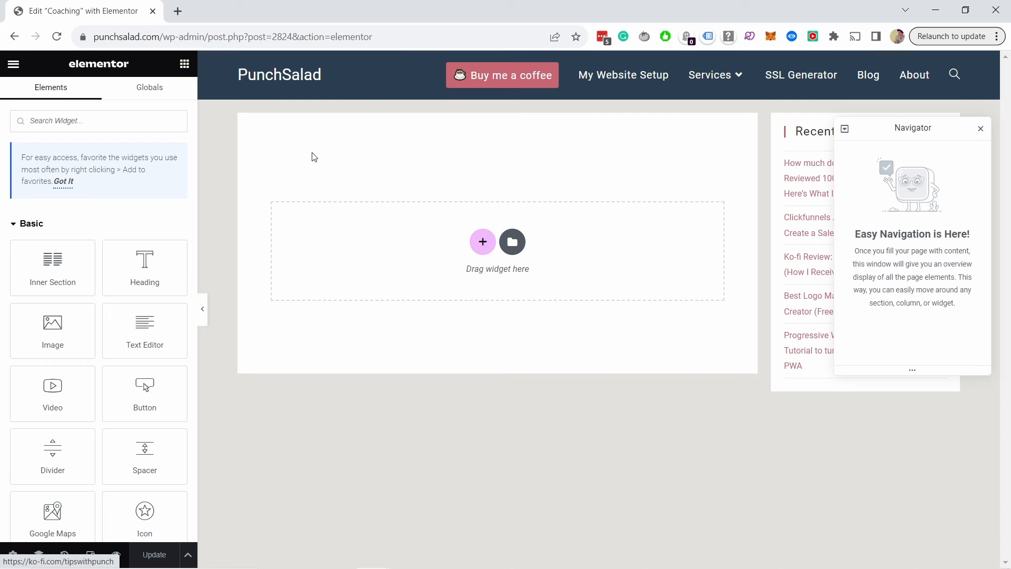
Step: Add an HTML widget to the Coaching page and paste the Calendly inline embed code into it
{"action": "left_click", "coordinate": [110, 122]}
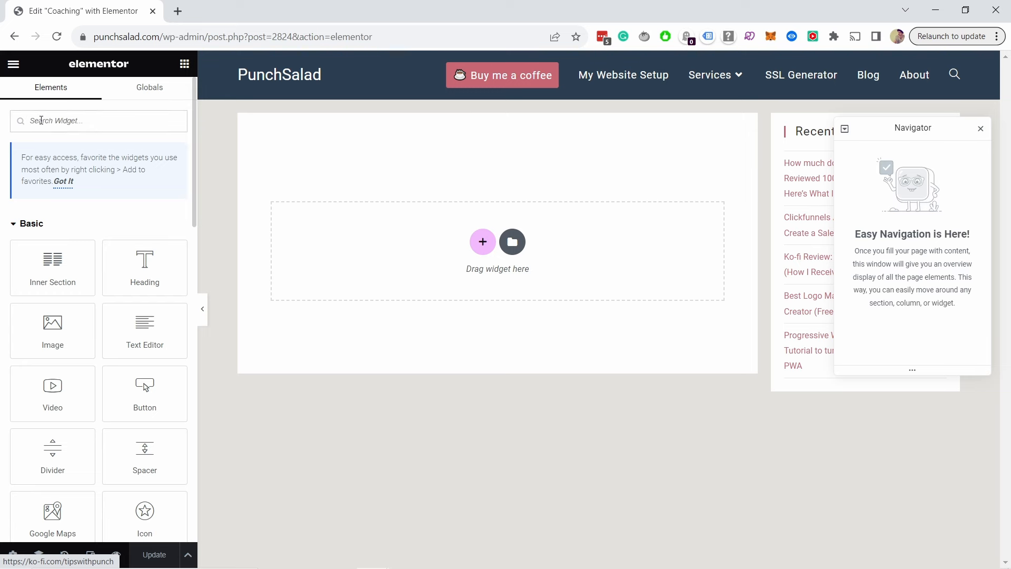
{"action": "type", "text": "html"}
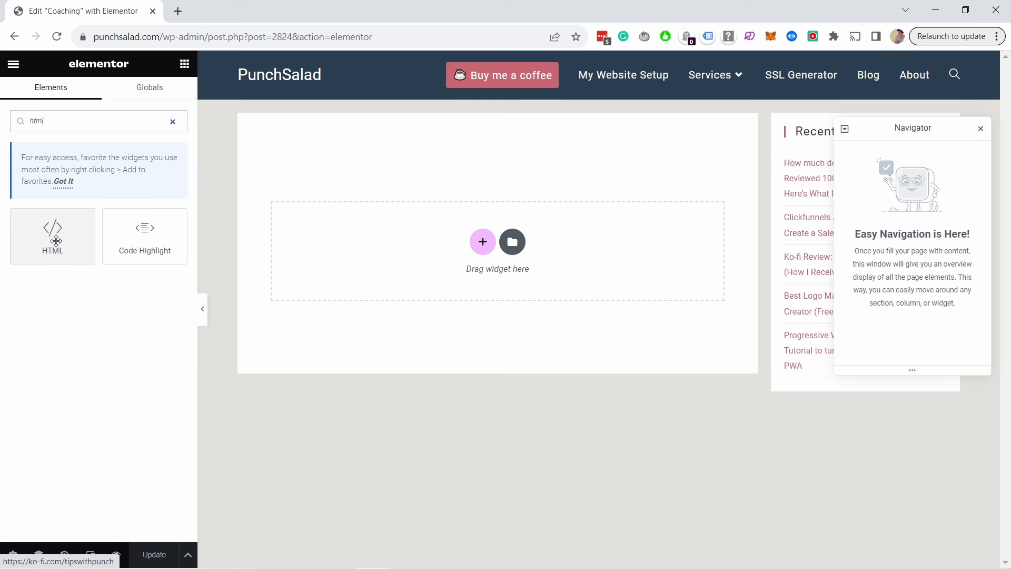
{"action": "left_click_drag", "start_coordinate": [53, 229], "coordinate": [435, 226]}
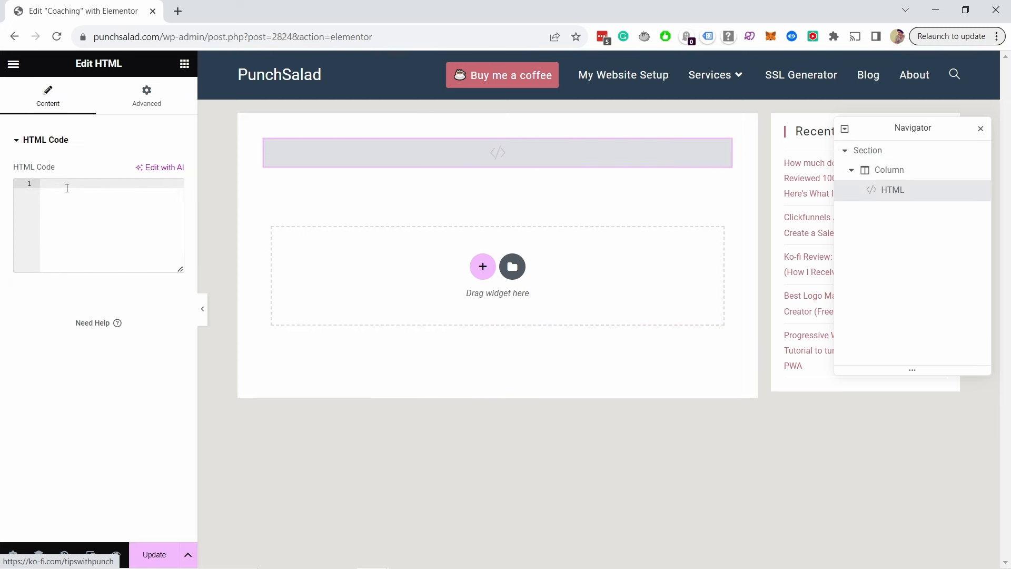
{"action": "key", "text": "ctrl+v"}
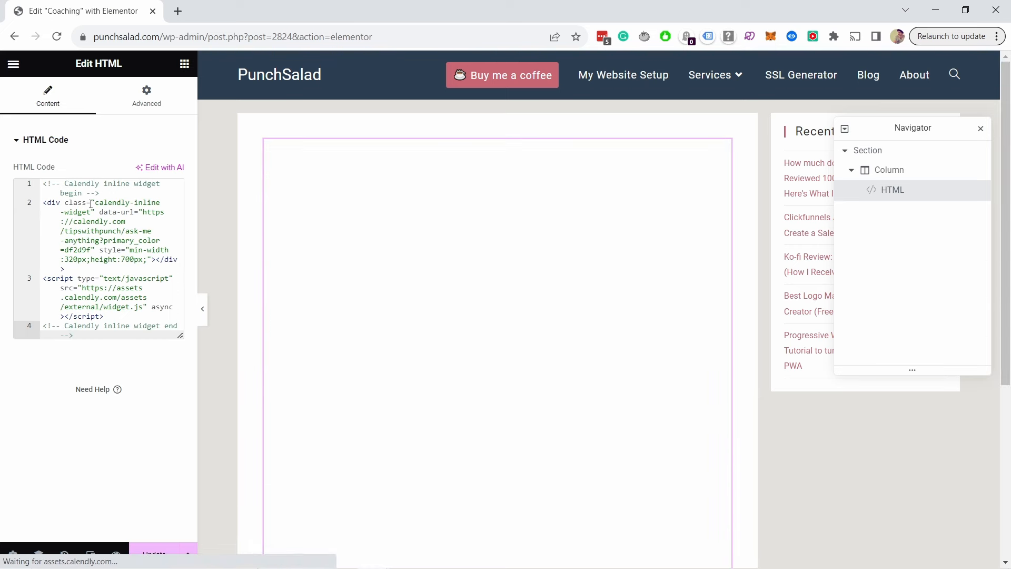
{"action": "left_click", "coordinate": [241, 127]}
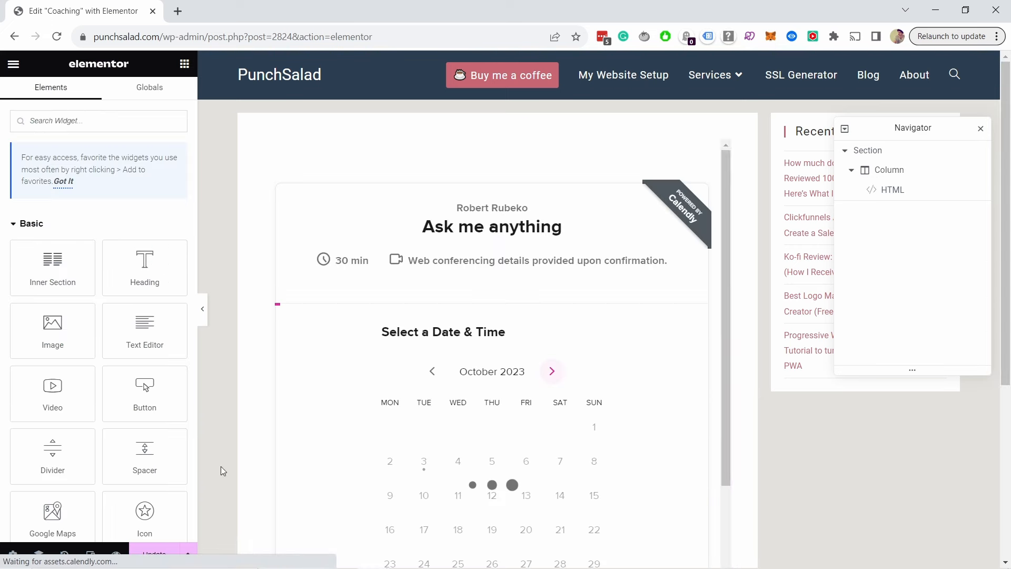
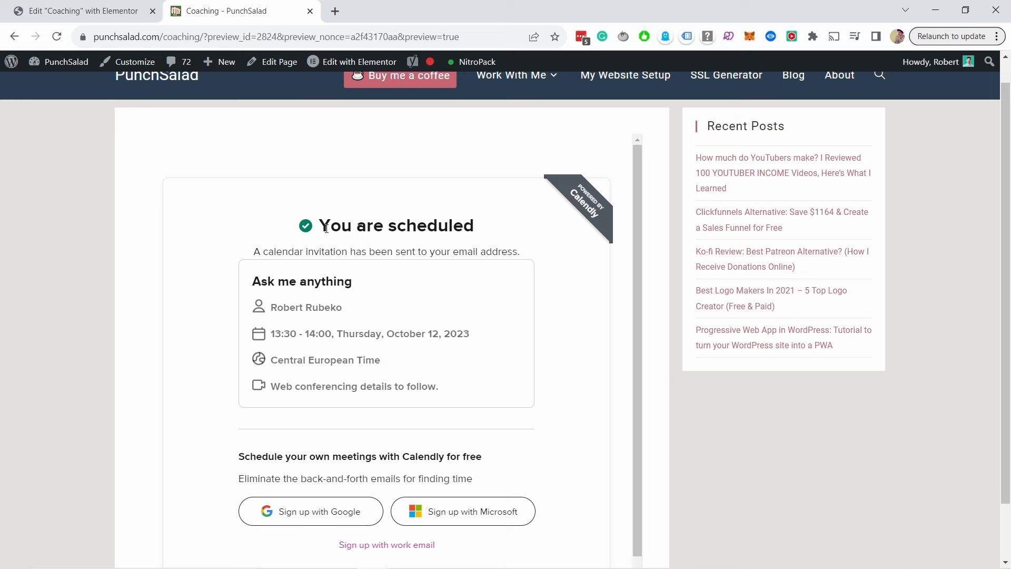
Step: Scroll down the Coaching page preview to the Calendly booking confirmation
{"action": "scroll", "coordinate": [319, 221], "scroll_direction": "down", "scroll_amount": 1}
{"action": "scroll", "coordinate": [390, 431], "scroll_direction": "down", "scroll_amount": 1}
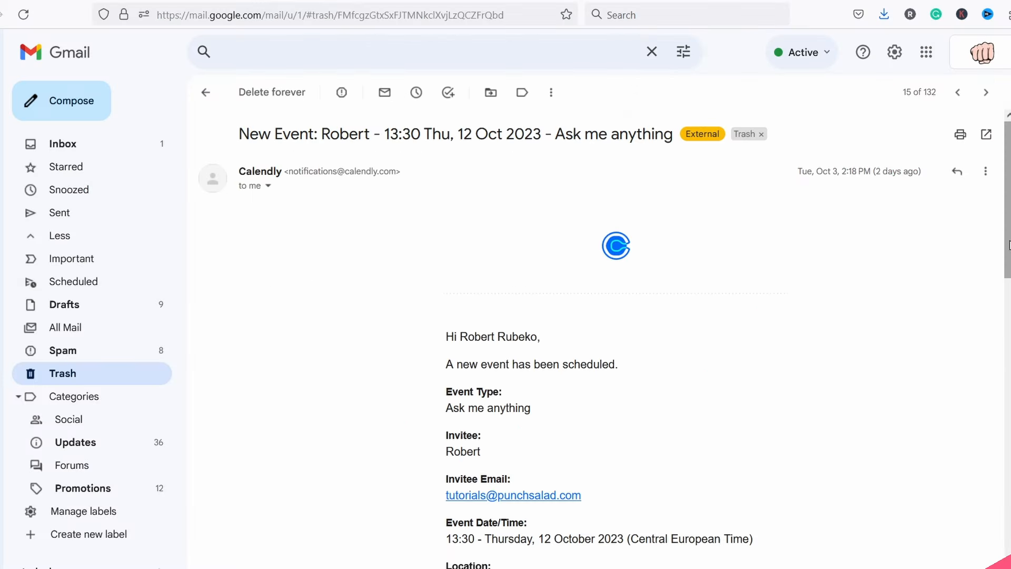
Step: Scroll through the Calendly email's Ask me anything event details and invitee answers
{"action": "scroll", "coordinate": [606, 337], "scroll_direction": "down", "scroll_amount": 2}
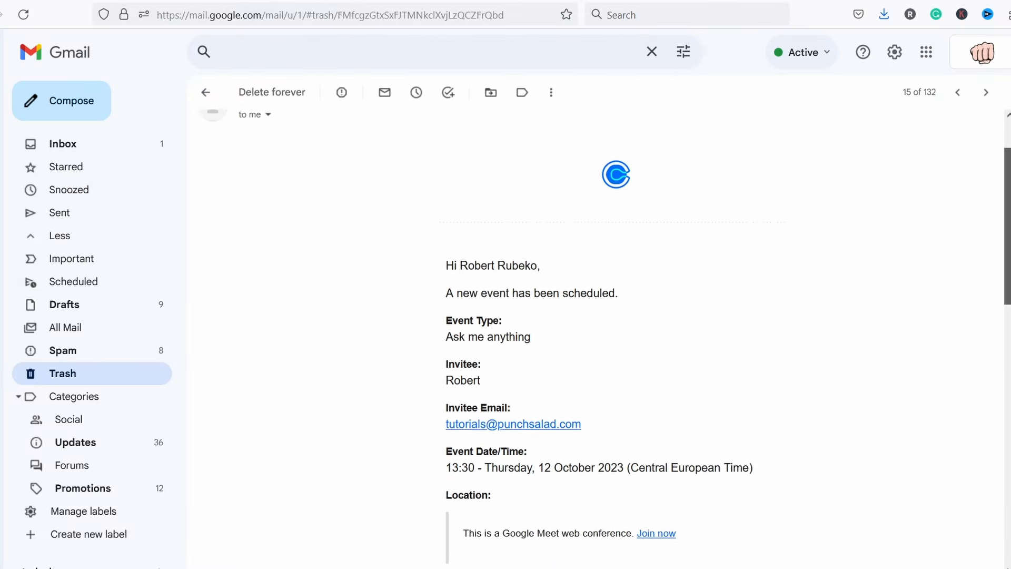
{"action": "scroll", "coordinate": [605, 337], "scroll_direction": "down", "scroll_amount": 2}
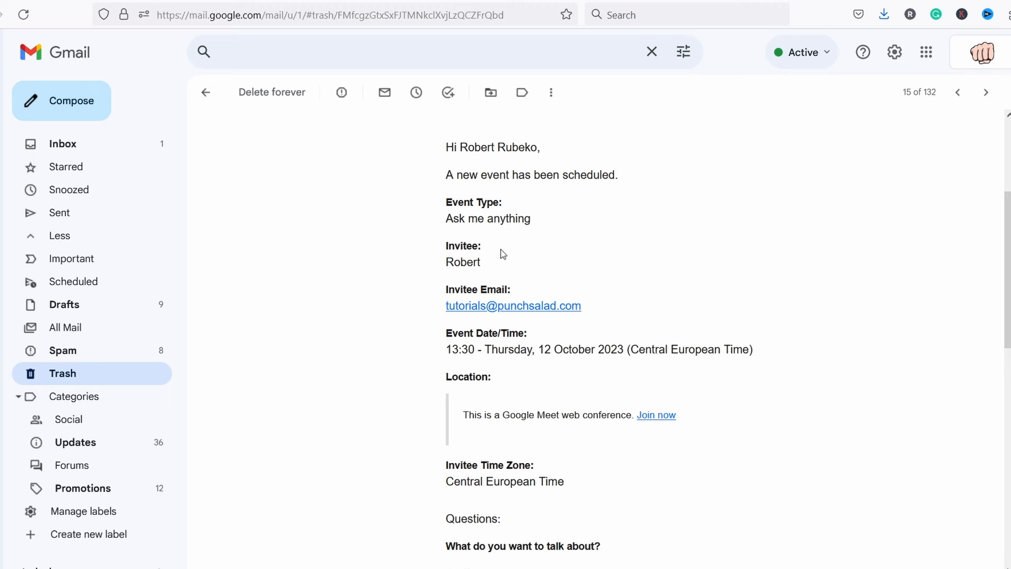
{"action": "scroll", "coordinate": [500, 215], "scroll_direction": "down", "scroll_amount": 2}
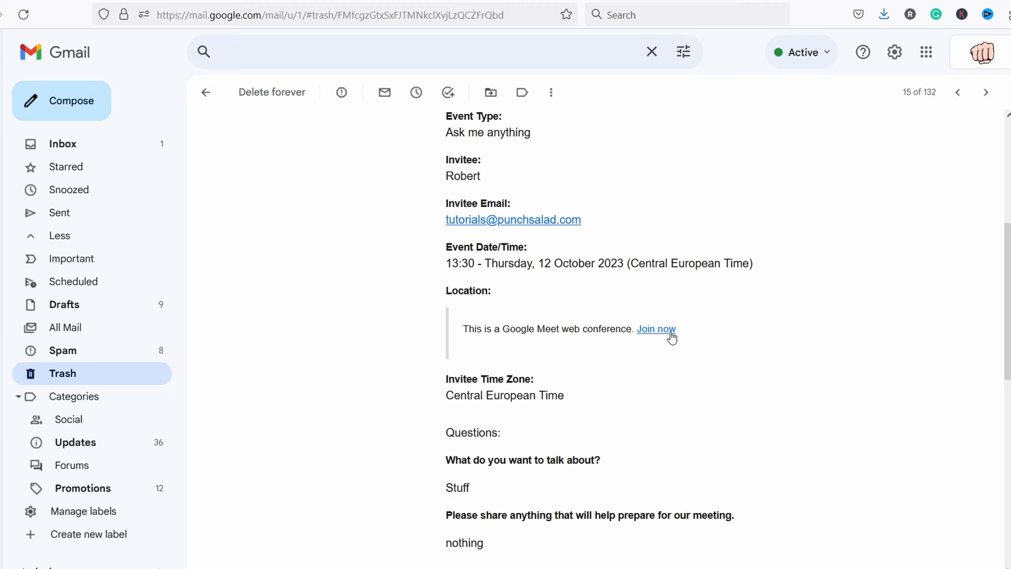
{"action": "scroll", "coordinate": [981, 270], "scroll_direction": "down", "scroll_amount": 1}
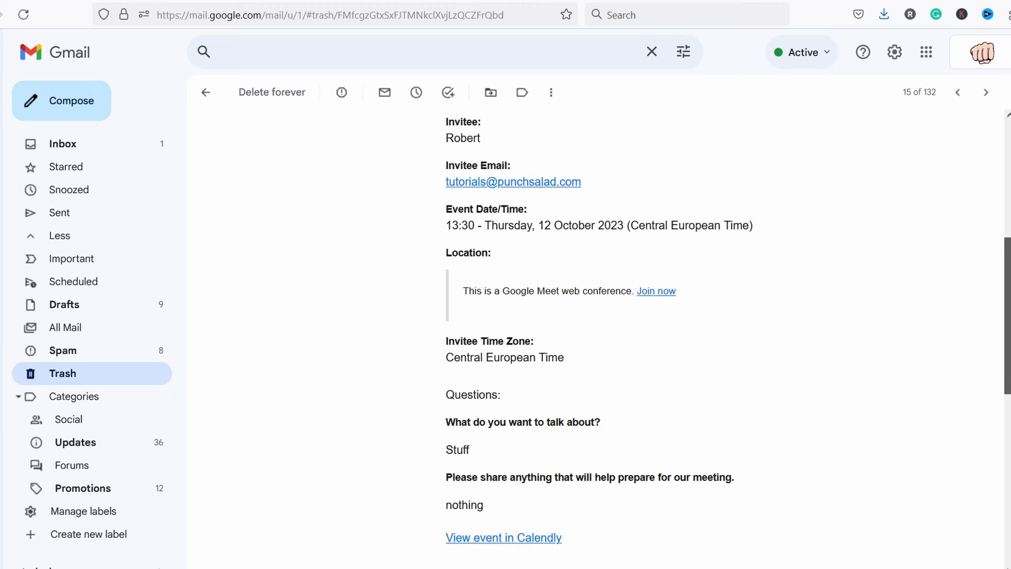
{"action": "scroll", "coordinate": [606, 337], "scroll_direction": "down", "scroll_amount": 1}
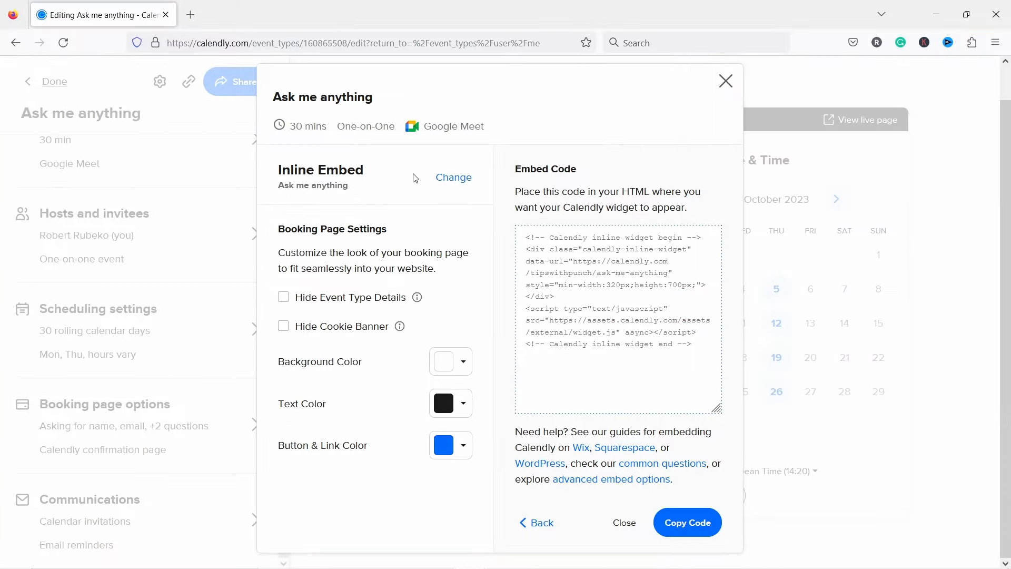
Step: Close the inline embed code window and return to the Event types page
{"action": "left_click", "coordinate": [725, 81]}
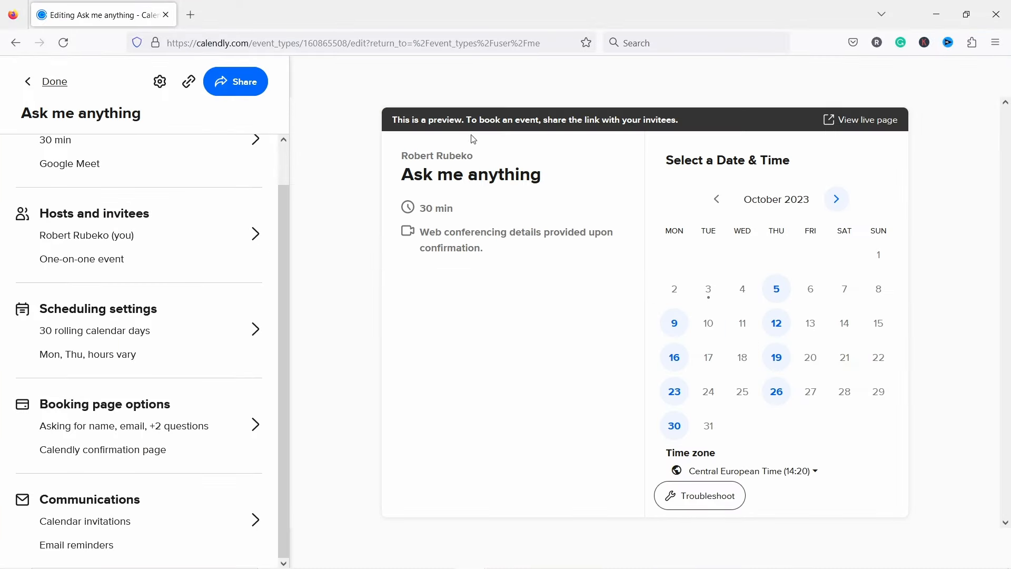
{"action": "left_click", "coordinate": [58, 83]}
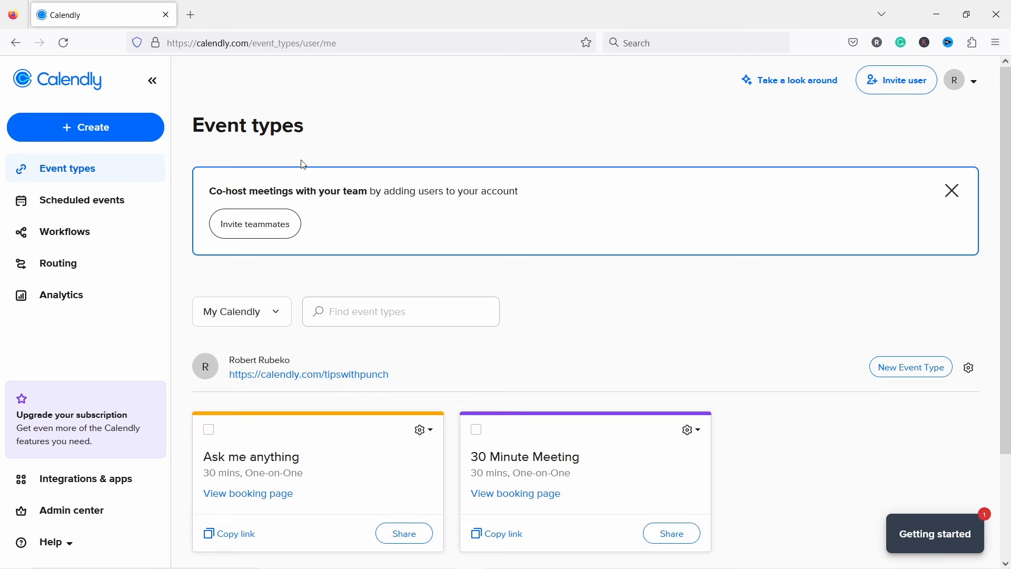
{"action": "scroll", "coordinate": [303, 164], "scroll_direction": "down", "scroll_amount": 3}
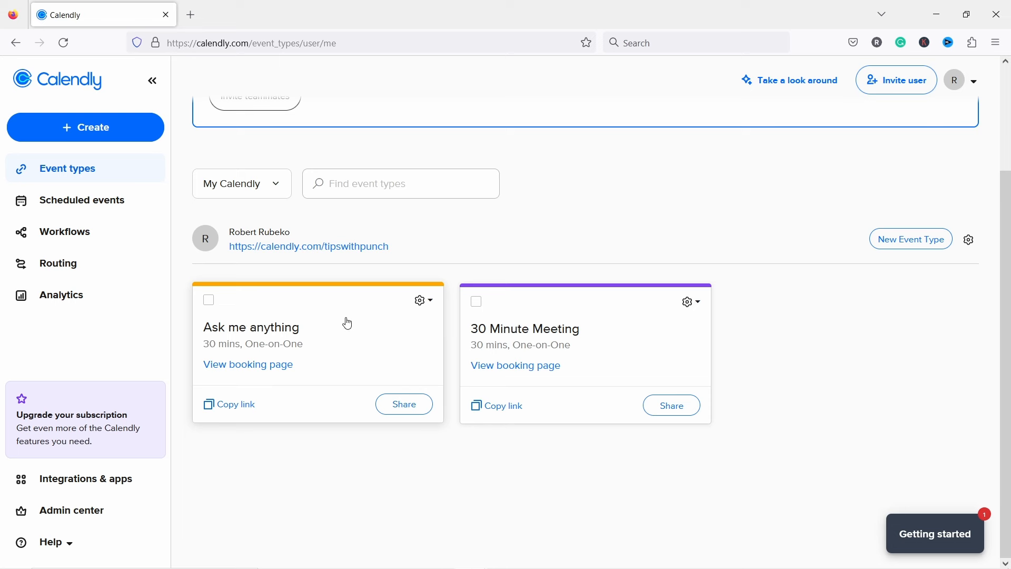
{"action": "scroll", "coordinate": [316, 280], "scroll_direction": "up", "scroll_amount": 3}
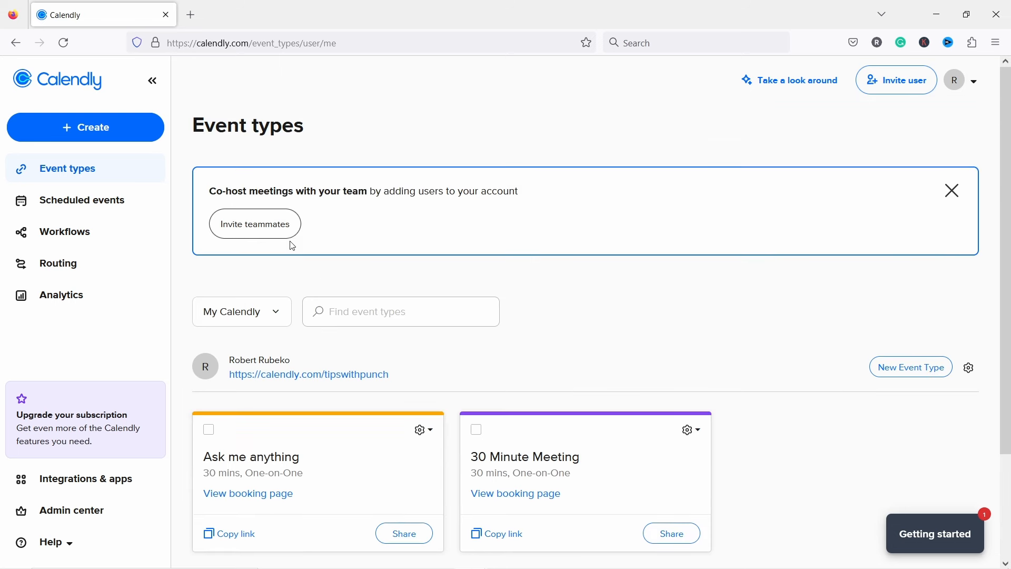
Step: In Branding settings, switch off Use Calendly branding and tick Apply to all users
{"action": "left_click", "coordinate": [975, 85]}
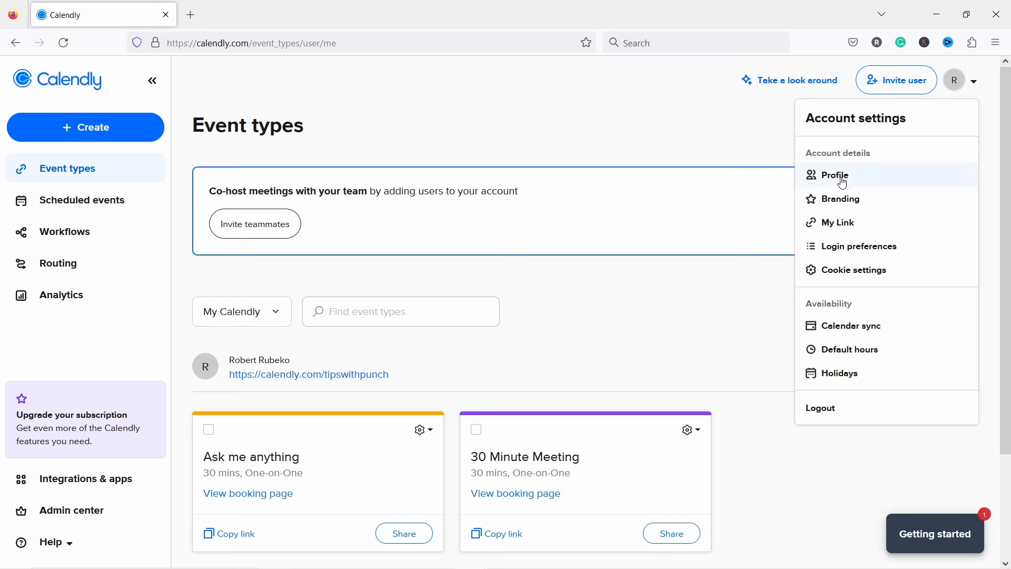
{"action": "left_click", "coordinate": [839, 201]}
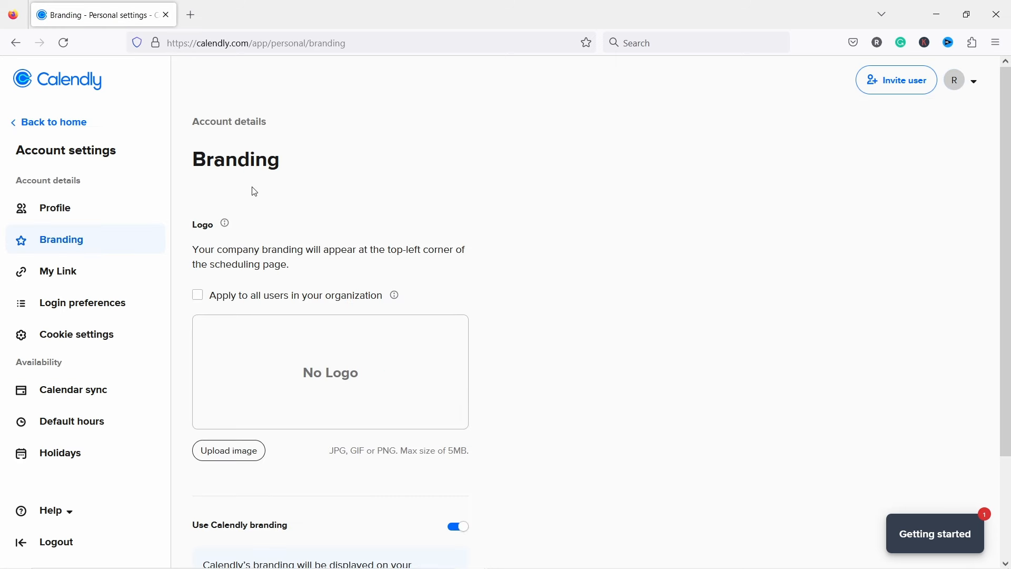
{"action": "scroll", "coordinate": [254, 191], "scroll_direction": "down", "scroll_amount": 3}
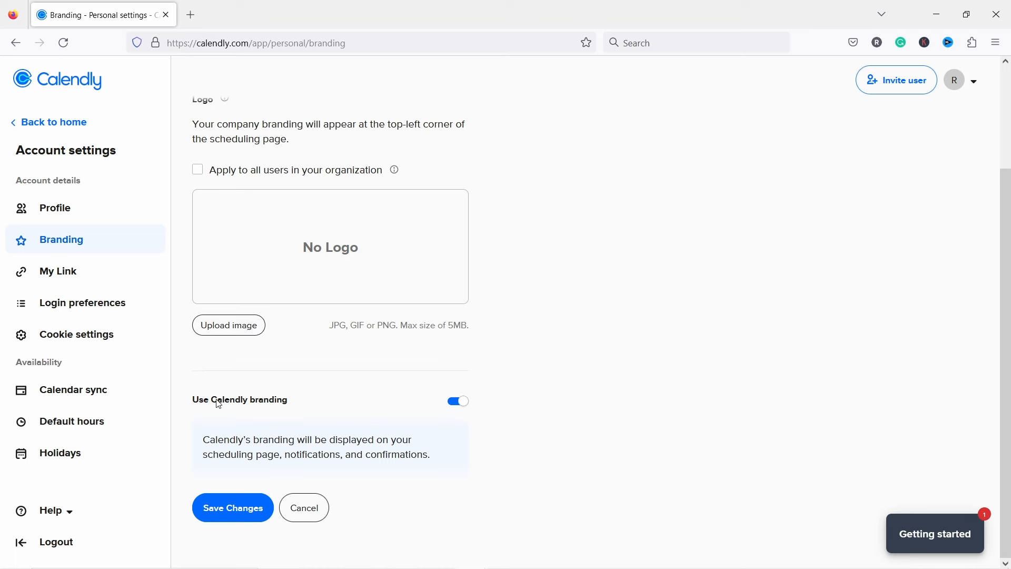
{"action": "left_click", "coordinate": [462, 403]}
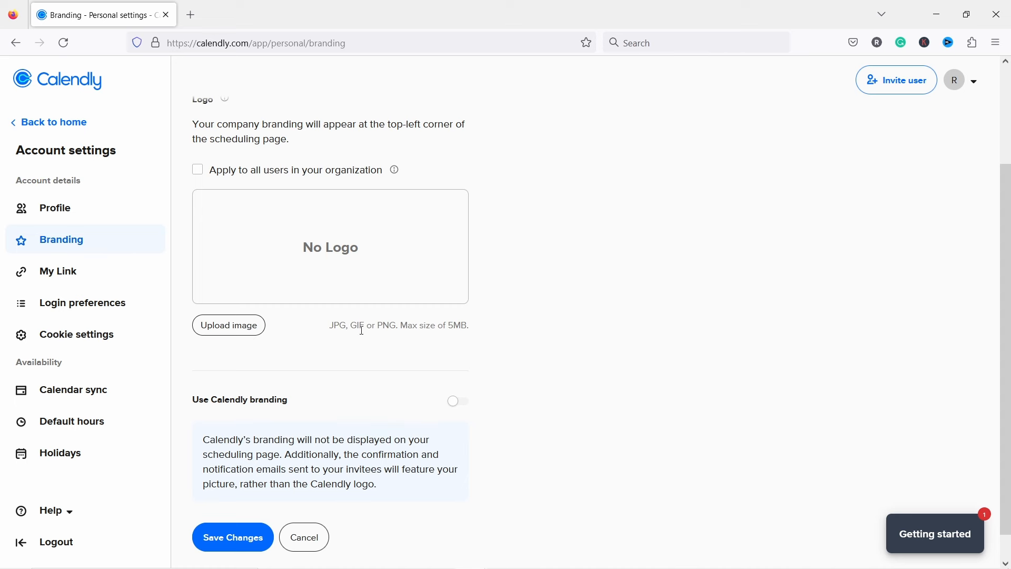
{"action": "scroll", "coordinate": [362, 330], "scroll_direction": "up", "scroll_amount": 2}
{"action": "scroll", "coordinate": [364, 350], "scroll_direction": "down", "scroll_amount": 2}
{"action": "scroll", "coordinate": [402, 390], "scroll_direction": "up", "scroll_amount": 2}
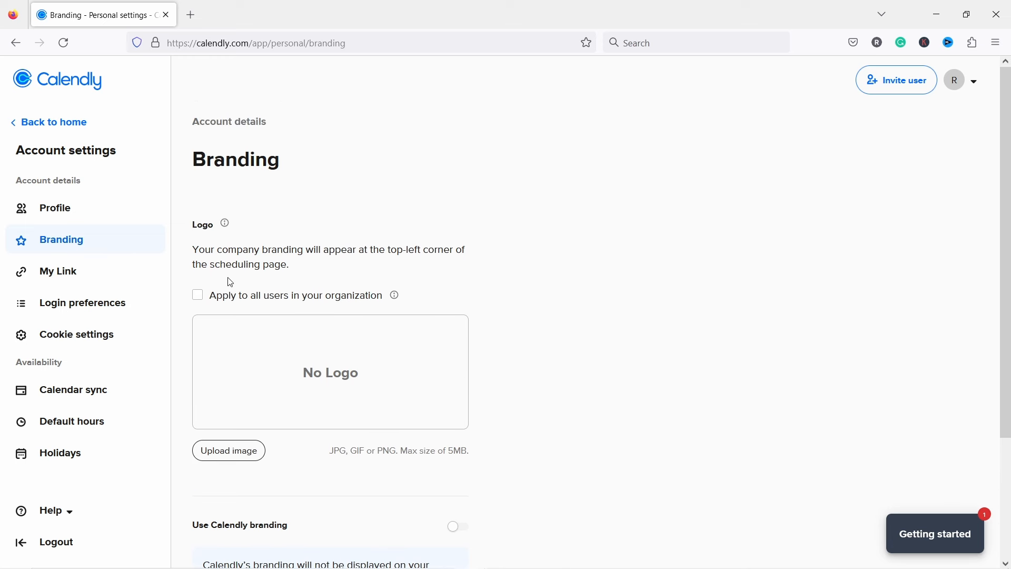
{"action": "left_click", "coordinate": [199, 299]}
Step: Upload the 'me' photo as the logo and crop it around the face
{"action": "left_click", "coordinate": [226, 456]}
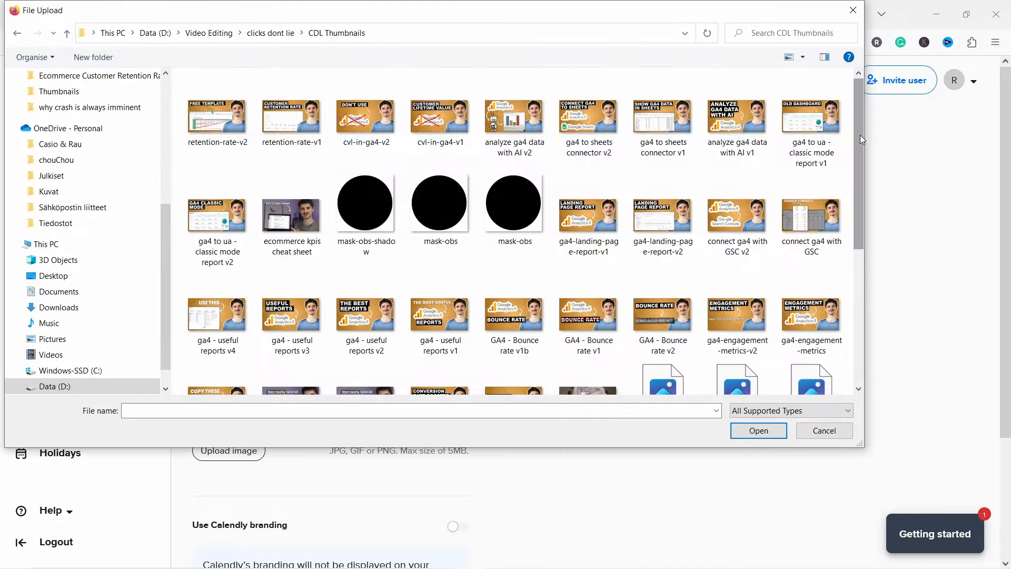
{"action": "left_click_drag", "start_coordinate": [860, 135], "coordinate": [891, 286]}
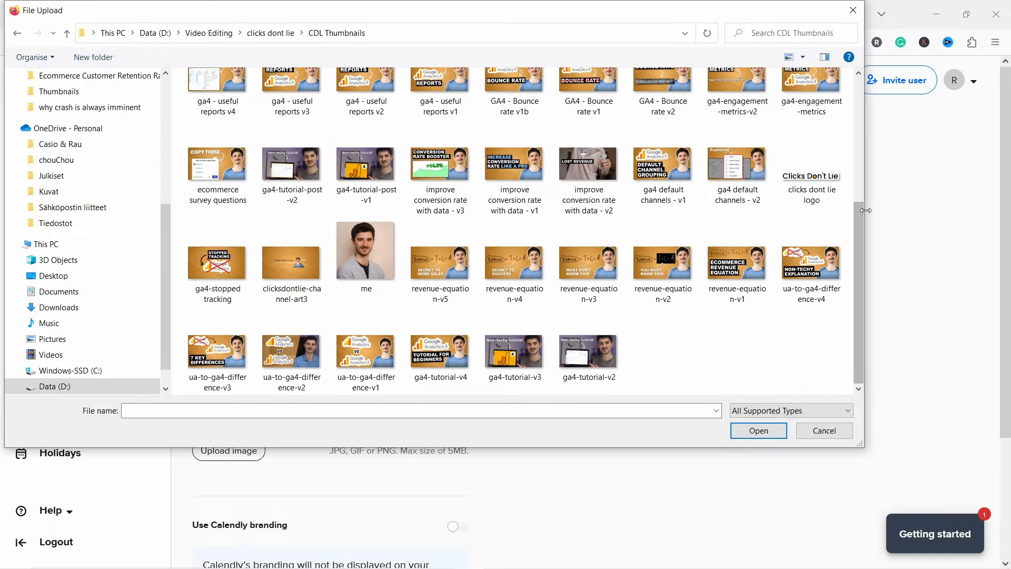
{"action": "left_click", "coordinate": [369, 262]}
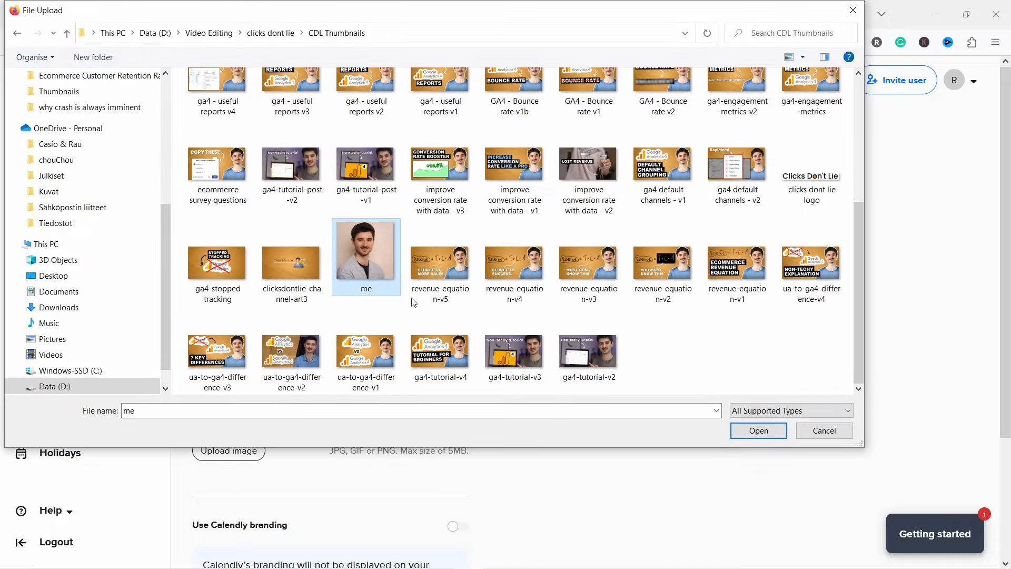
{"action": "left_click", "coordinate": [758, 431]}
{"action": "left_click_drag", "start_coordinate": [544, 318], "coordinate": [543, 284]}
{"action": "left_click_drag", "start_coordinate": [593, 340], "coordinate": [612, 361]}
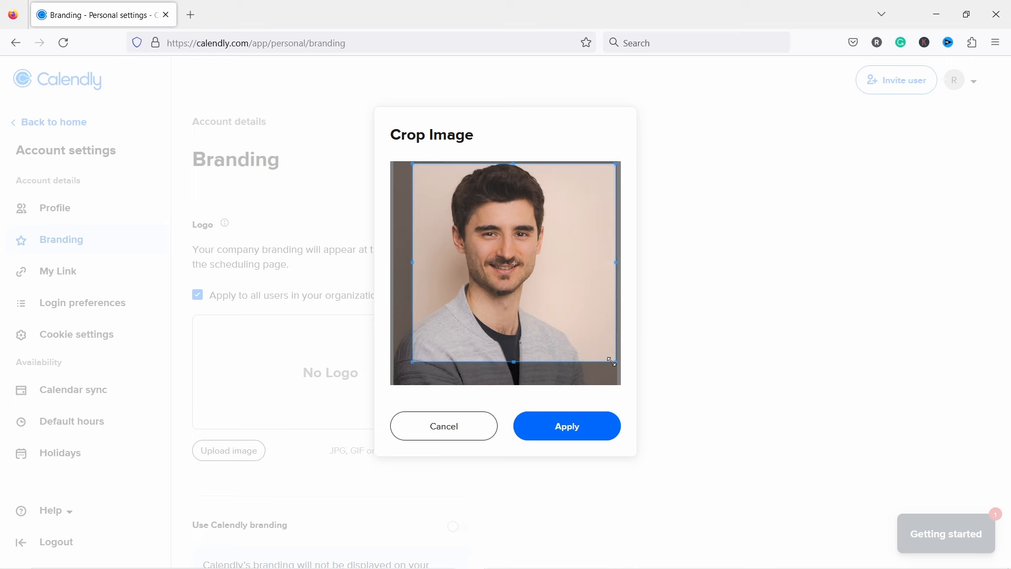
{"action": "left_click_drag", "start_coordinate": [562, 319], "coordinate": [547, 318]}
{"action": "left_click", "coordinate": [577, 427]}
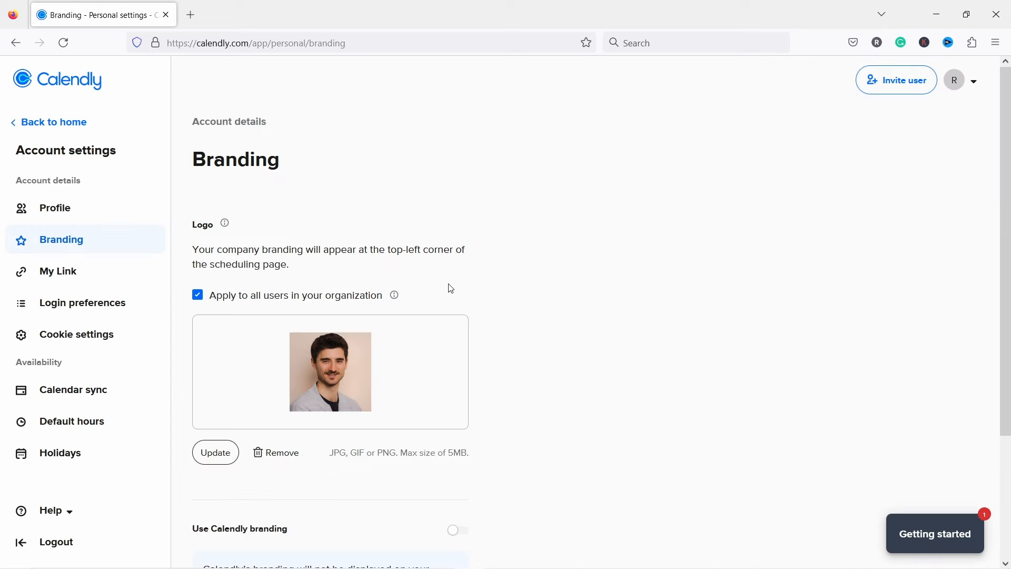
Step: Save the branding changes and go back to the Event types page
{"action": "scroll", "coordinate": [453, 258], "scroll_direction": "down", "scroll_amount": 3}
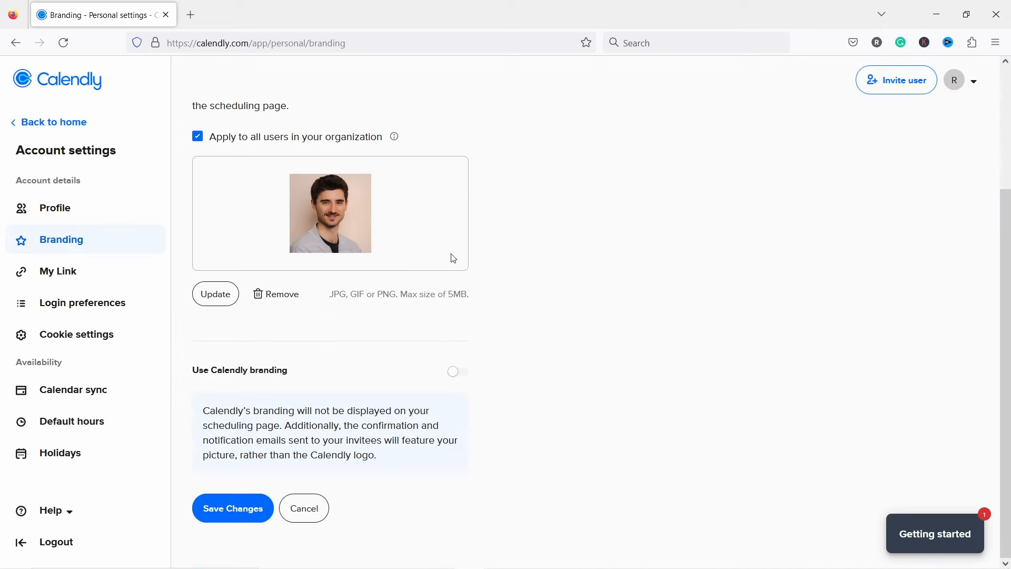
{"action": "scroll", "coordinate": [505, 310], "scroll_direction": "up", "scroll_amount": 3}
{"action": "scroll", "coordinate": [506, 311], "scroll_direction": "down", "scroll_amount": 3}
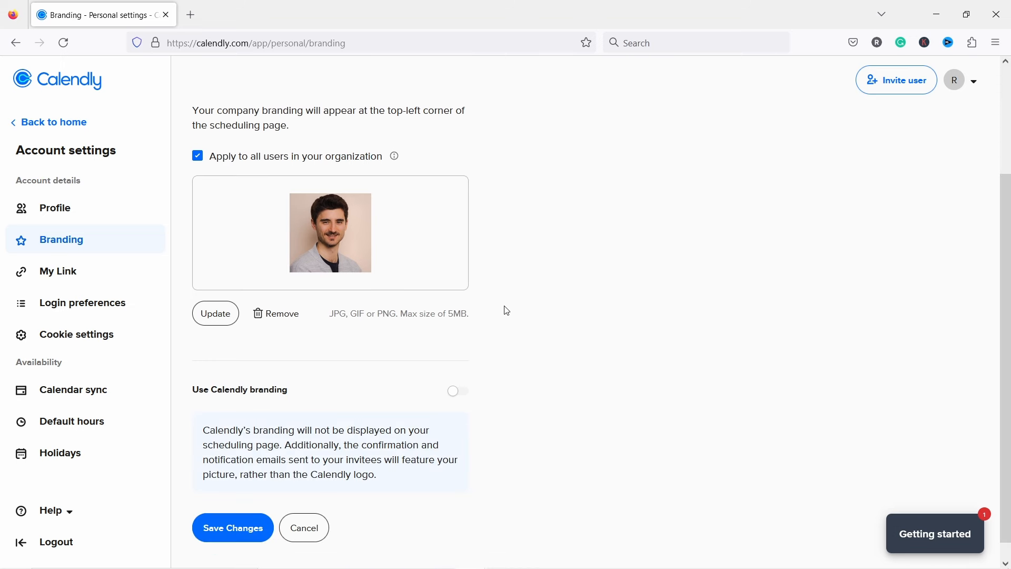
{"action": "left_click", "coordinate": [226, 530]}
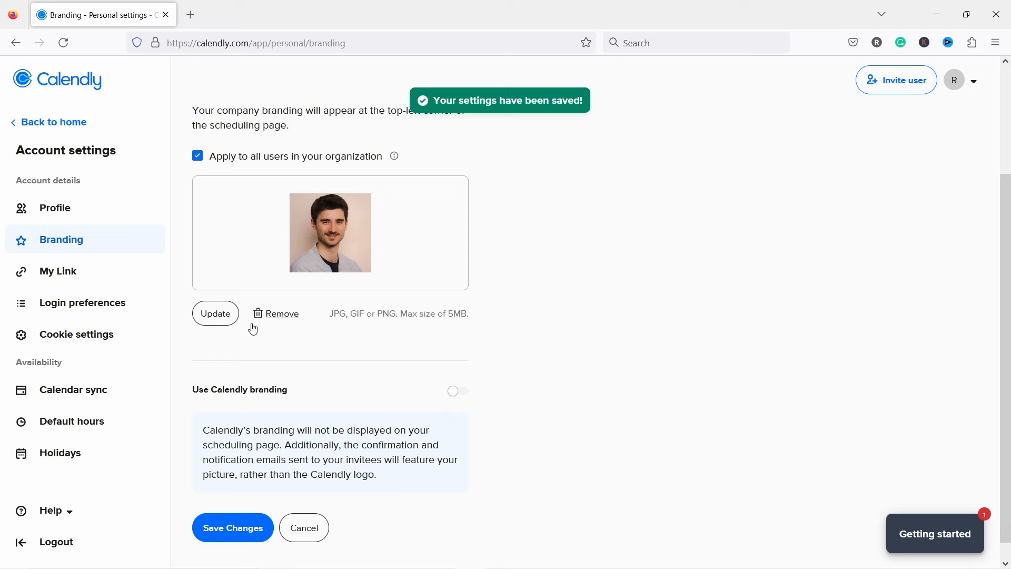
{"action": "scroll", "coordinate": [248, 216], "scroll_direction": "up", "scroll_amount": 3}
{"action": "left_click", "coordinate": [54, 122]}
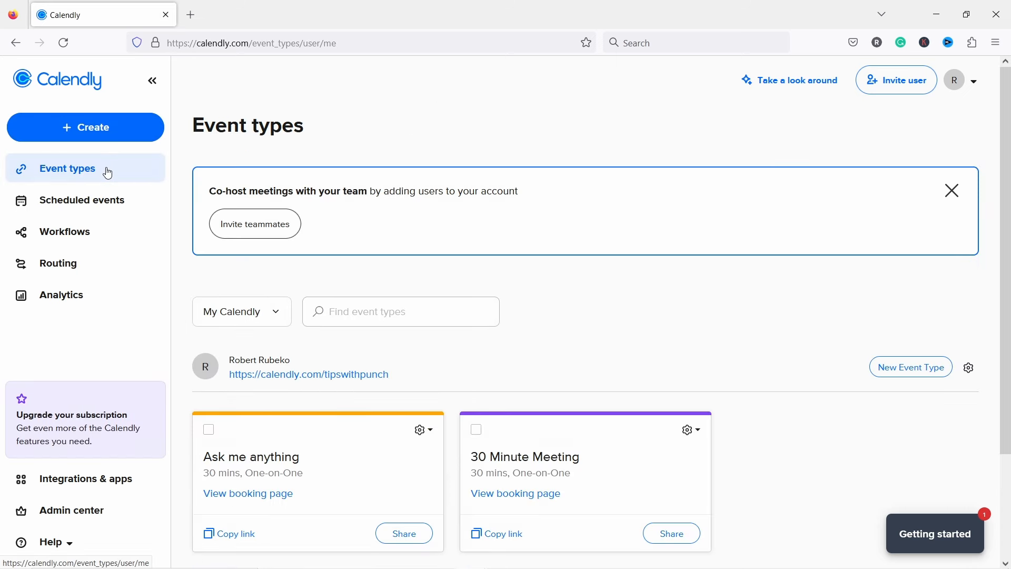
Step: Turn off the 30 Minute Meeting event type
{"action": "scroll", "coordinate": [553, 400], "scroll_direction": "down", "scroll_amount": 2}
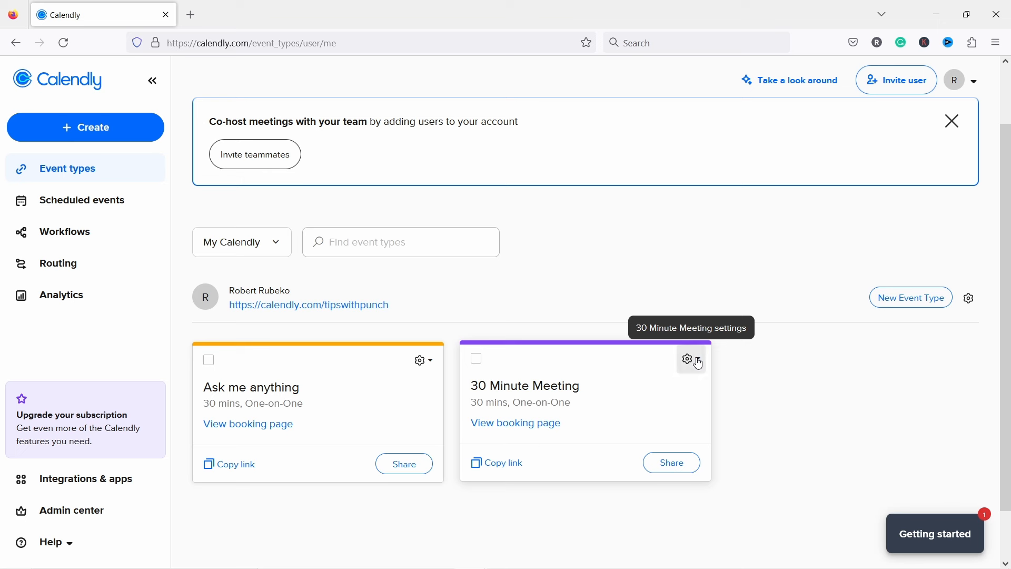
{"action": "left_click", "coordinate": [698, 364]}
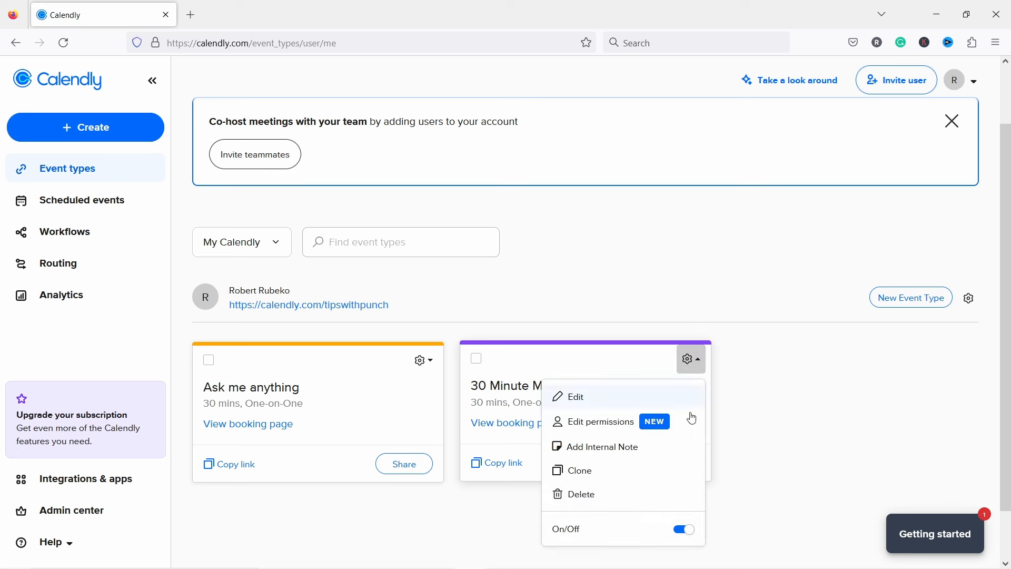
{"action": "left_click", "coordinate": [684, 529]}
{"action": "left_click", "coordinate": [816, 365]}
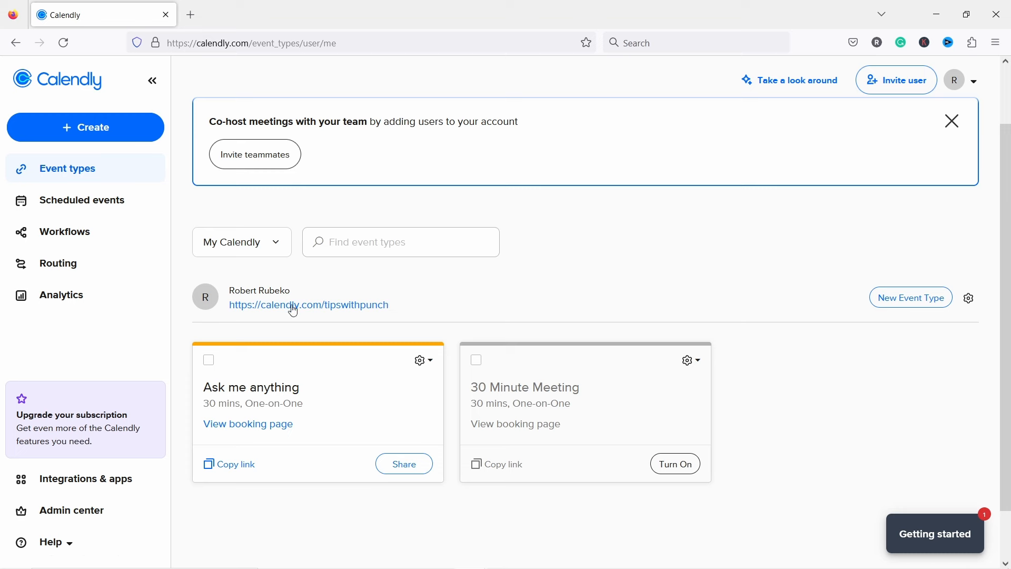
Step: View the public booking page in a new tab, then close that tab
{"action": "right_click", "coordinate": [377, 307]}
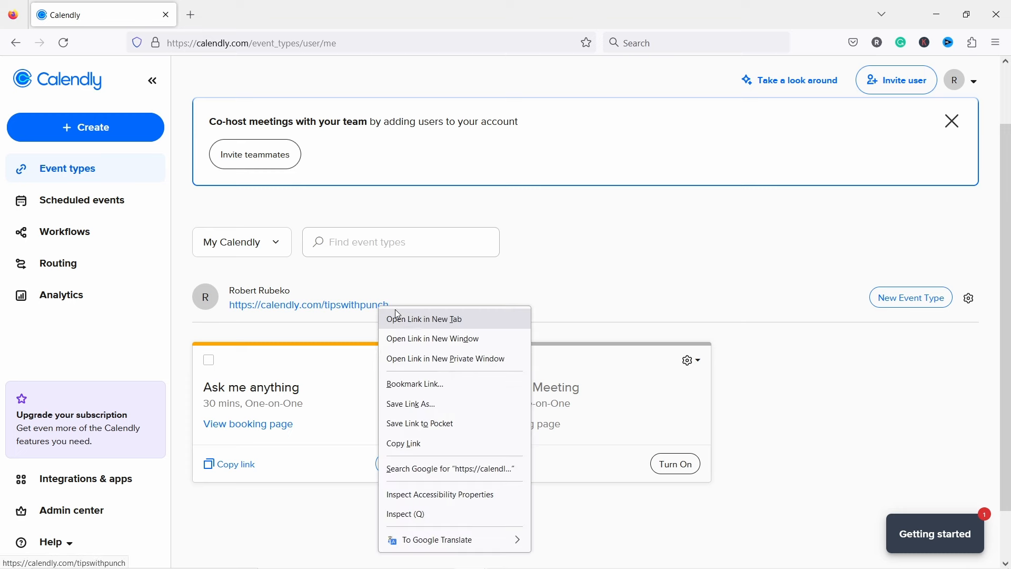
{"action": "left_click", "coordinate": [404, 317]}
{"action": "left_click", "coordinate": [243, 14]}
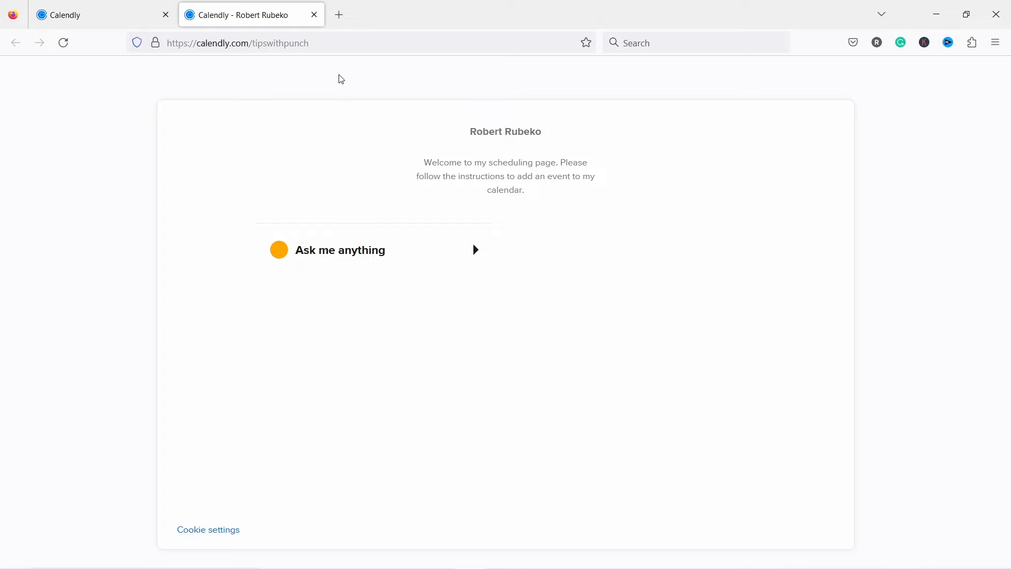
{"action": "left_click", "coordinate": [315, 15]}
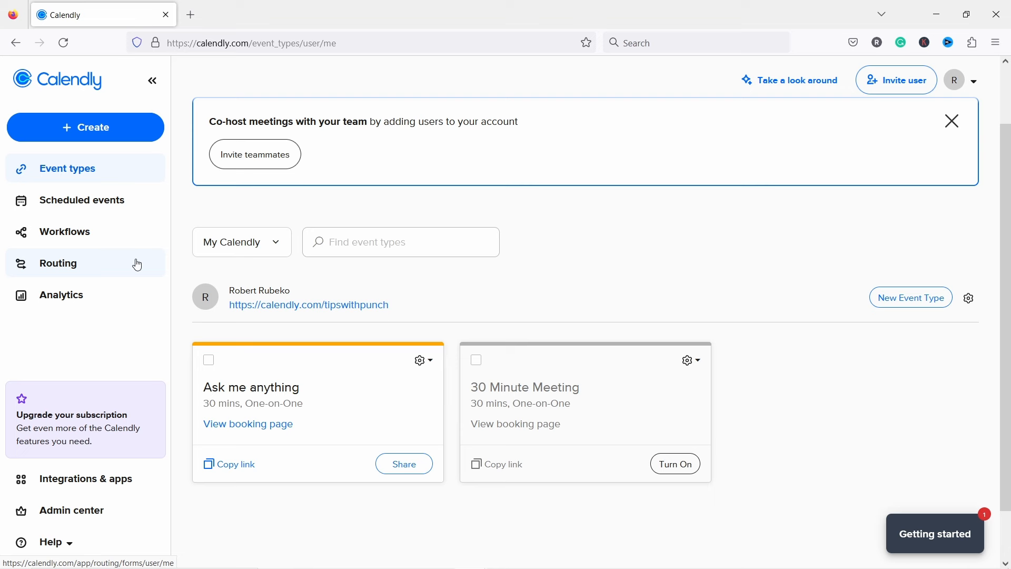
Step: Go to Integrations & apps, filter to Payments, and open the Stripe integration
{"action": "left_click", "coordinate": [86, 480]}
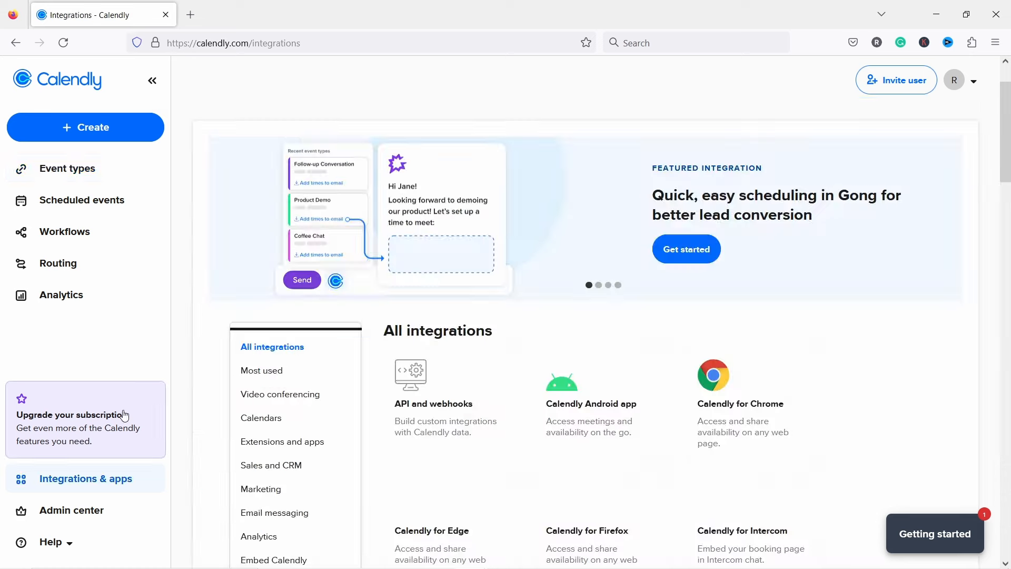
{"action": "scroll", "coordinate": [214, 226], "scroll_direction": "down", "scroll_amount": 2}
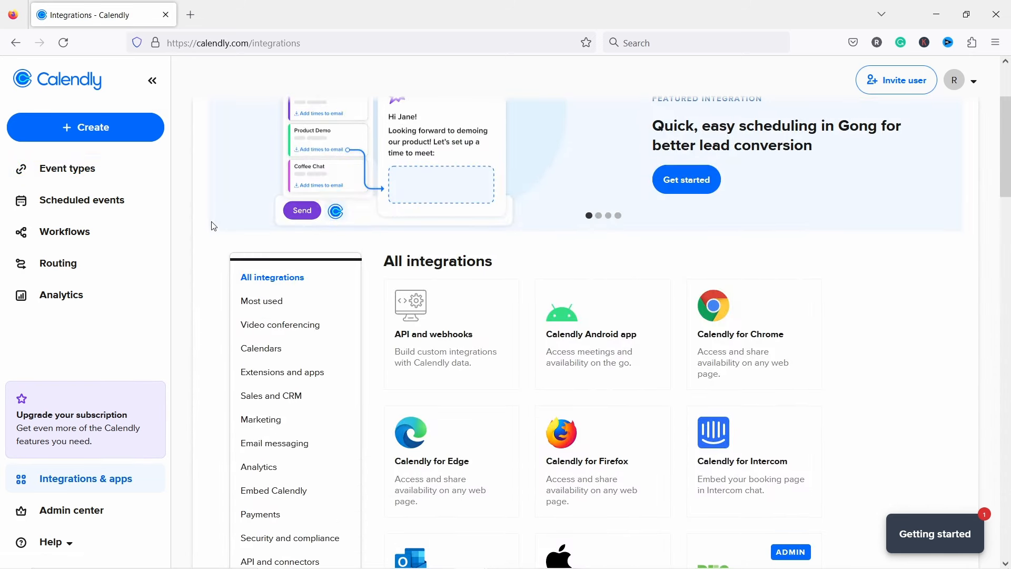
{"action": "scroll", "coordinate": [214, 226], "scroll_direction": "down", "scroll_amount": 4}
{"action": "left_click", "coordinate": [258, 168]}
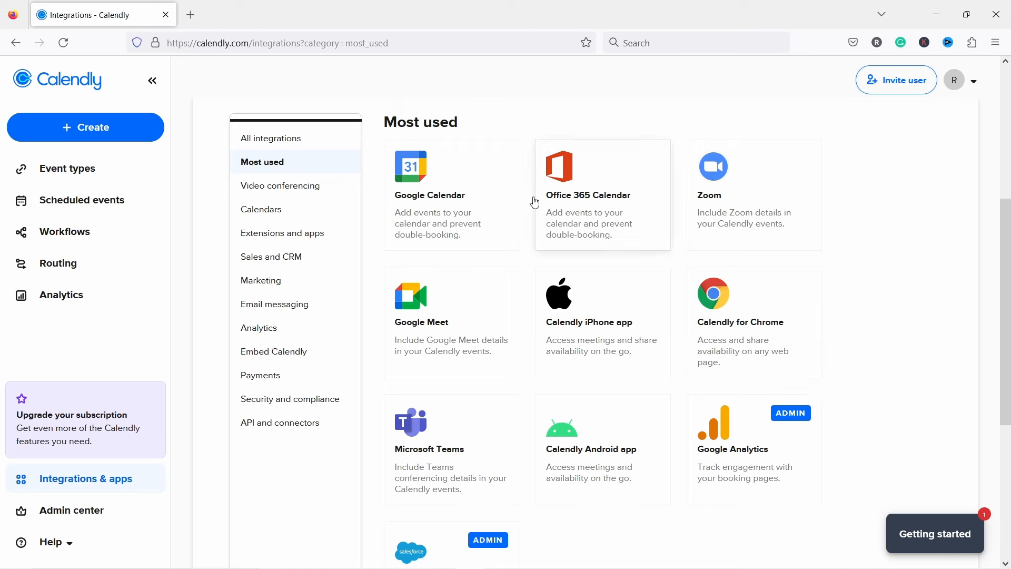
{"action": "left_click", "coordinate": [263, 384]}
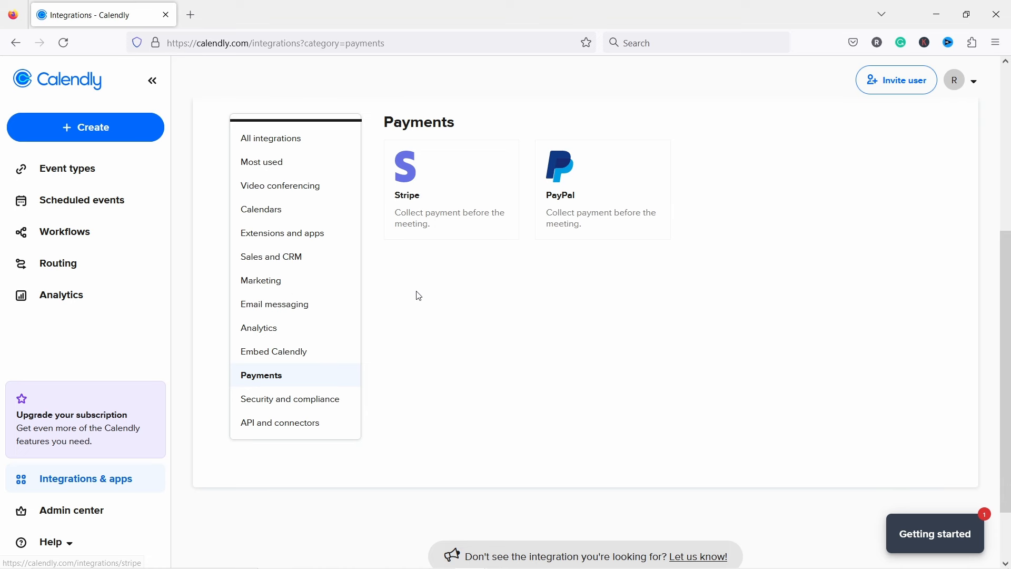
{"action": "left_click", "coordinate": [408, 197]}
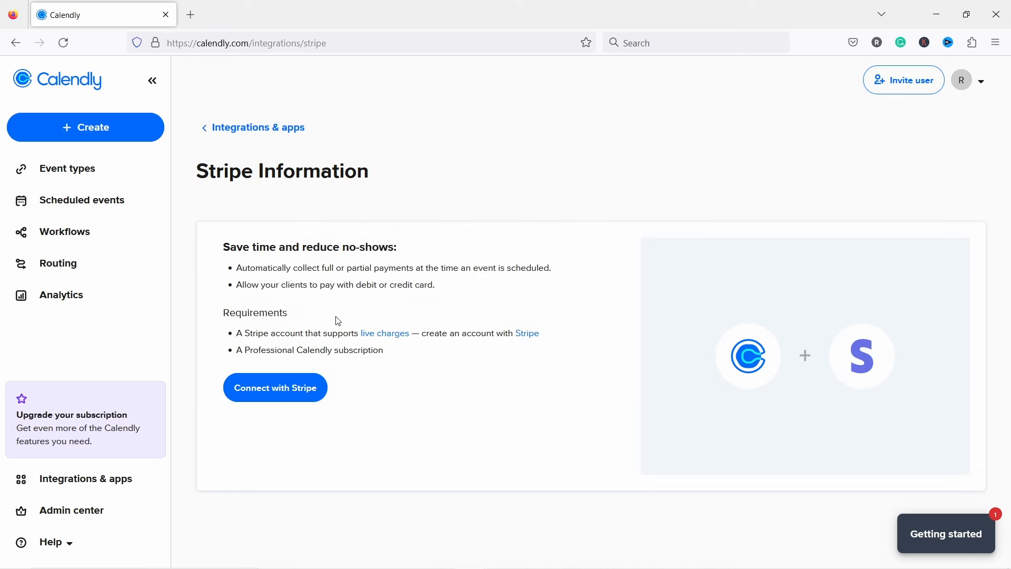
Step: Start linking Stripe with Connect with Stripe on the Stripe Information page
{"action": "left_click", "coordinate": [272, 389]}
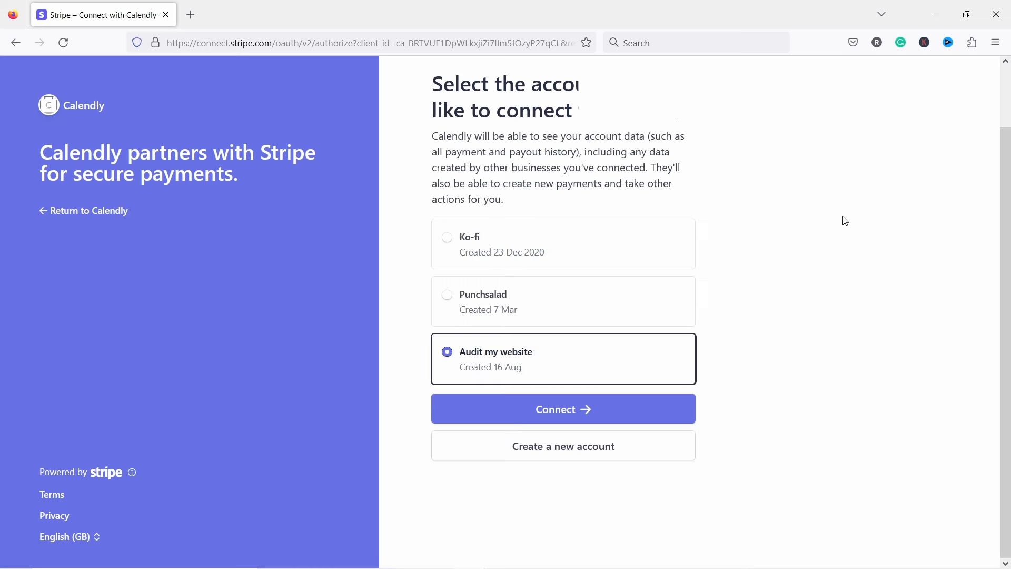
Step: Select the Punchsalad Stripe account and connect it to Calendly
{"action": "scroll", "coordinate": [842, 220], "scroll_direction": "up", "scroll_amount": 2}
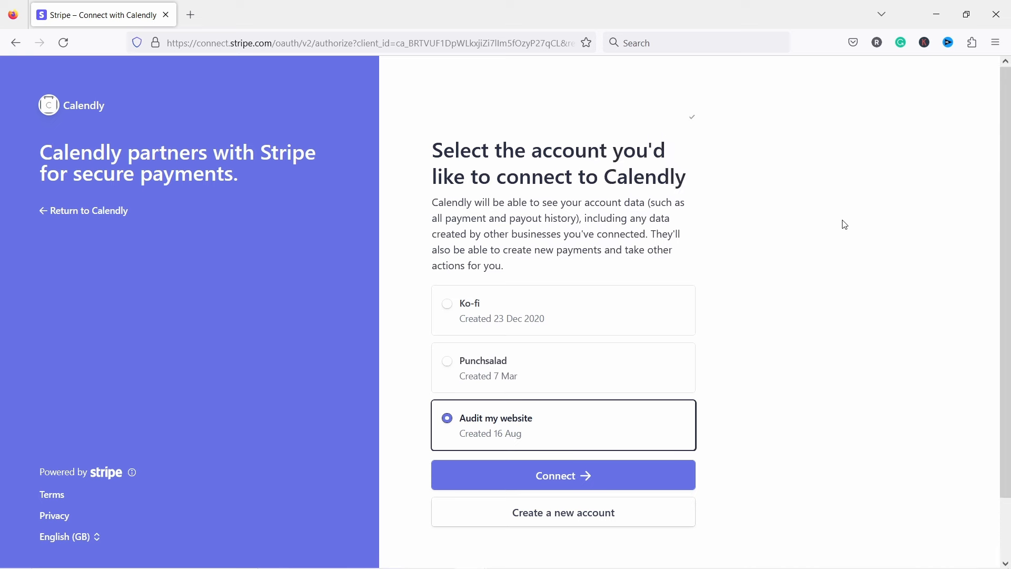
{"action": "scroll", "coordinate": [845, 224], "scroll_direction": "down", "scroll_amount": 2}
{"action": "scroll", "coordinate": [845, 224], "scroll_direction": "up", "scroll_amount": 2}
{"action": "left_click", "coordinate": [517, 364]}
{"action": "left_click", "coordinate": [564, 482]}
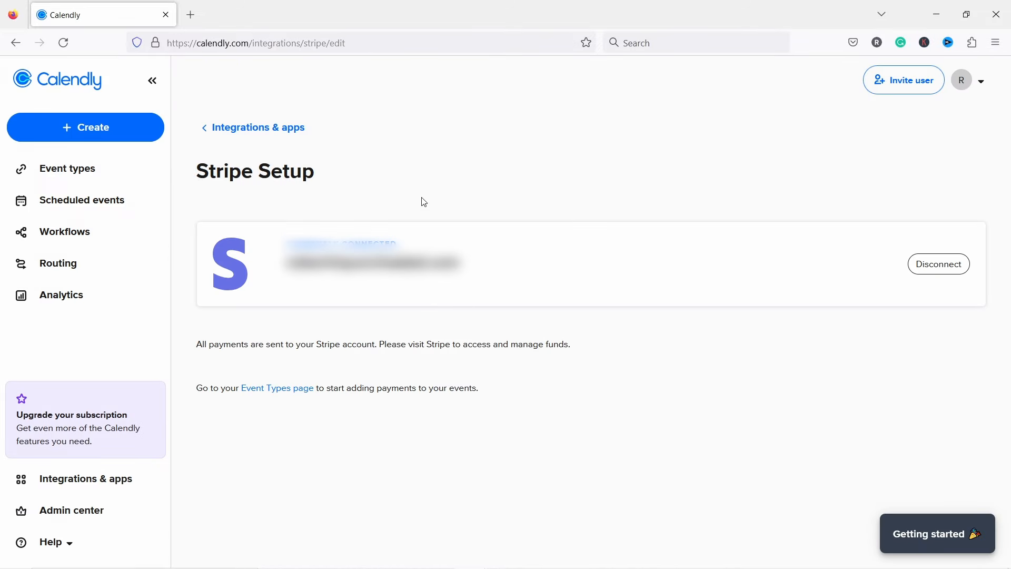
Step: Edit the Ask me anything event and expand its Booking page options
{"action": "left_click", "coordinate": [58, 83]}
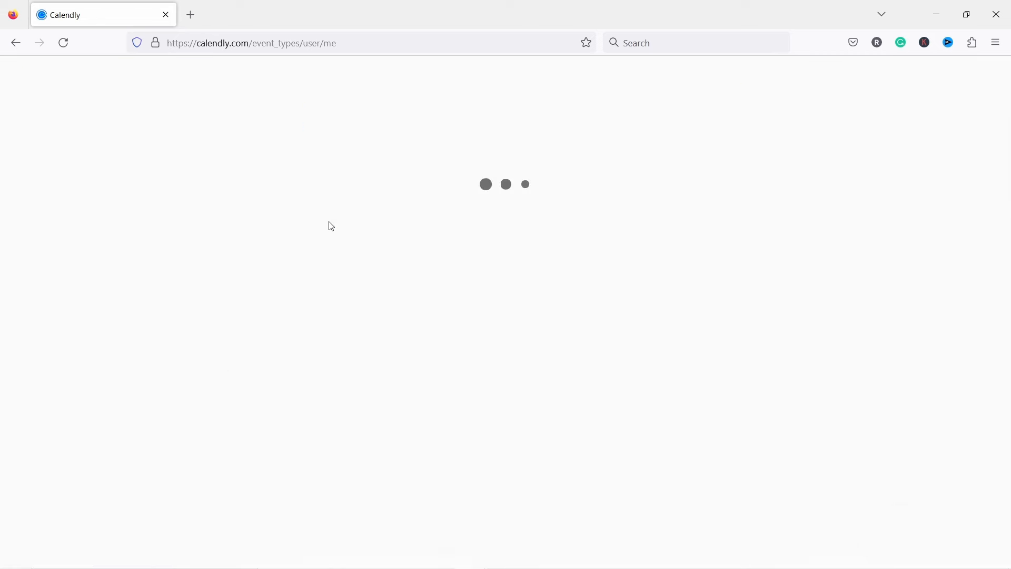
{"action": "left_click", "coordinate": [426, 437]}
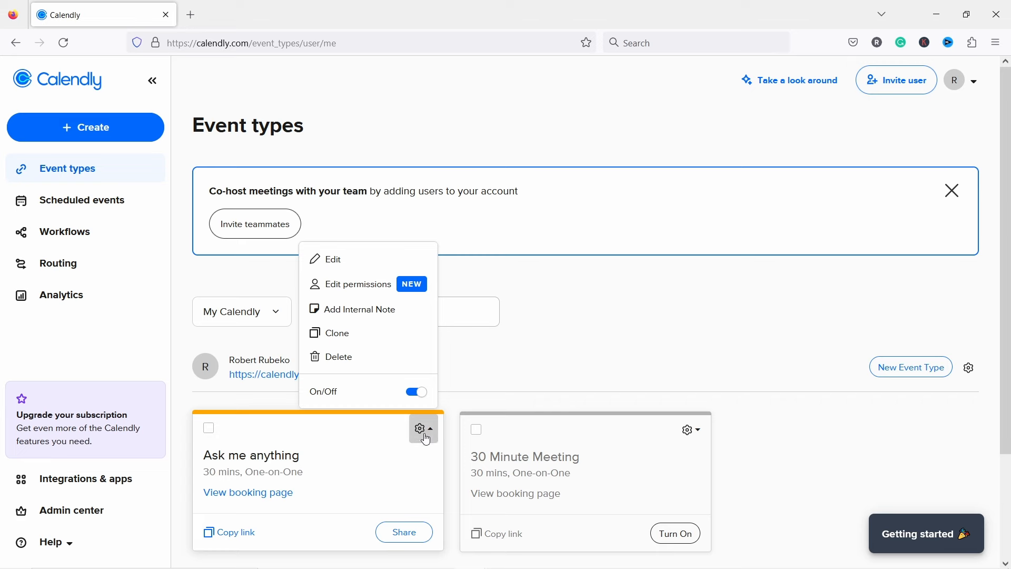
{"action": "left_click", "coordinate": [338, 262]}
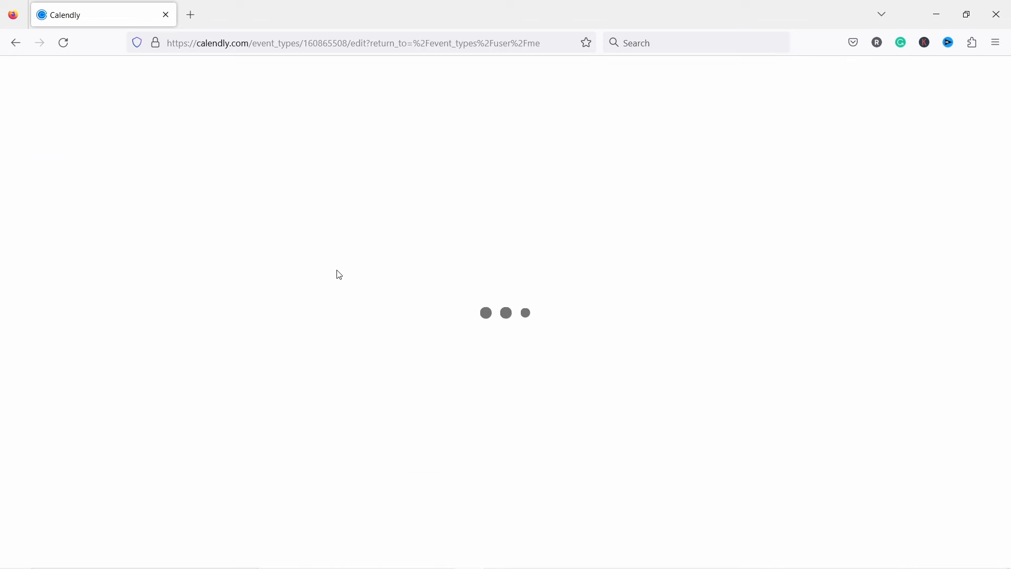
{"action": "scroll", "coordinate": [70, 270], "scroll_direction": "down", "scroll_amount": 1}
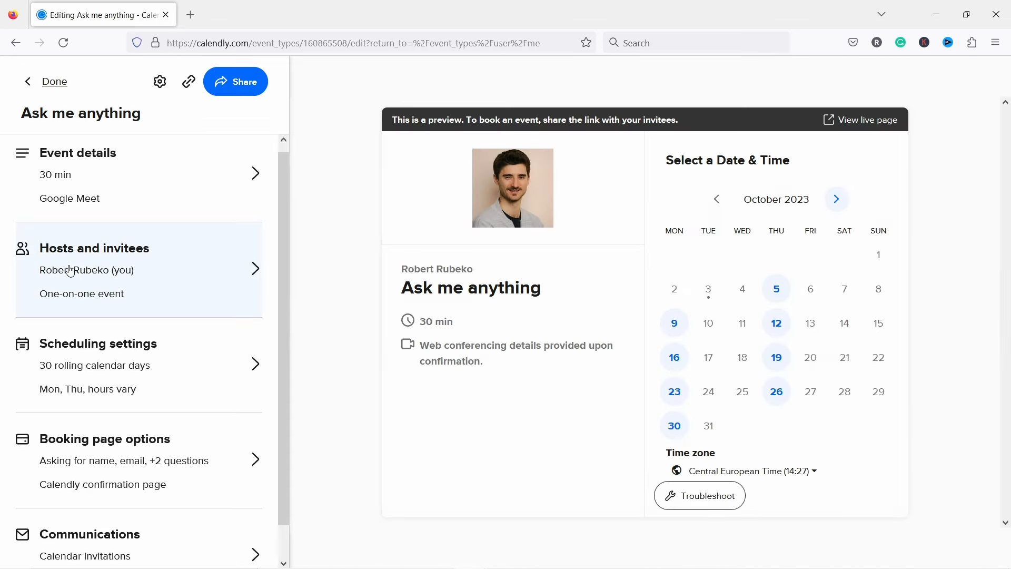
{"action": "left_click", "coordinate": [97, 436]}
{"action": "scroll", "coordinate": [138, 349], "scroll_direction": "down", "scroll_amount": 5}
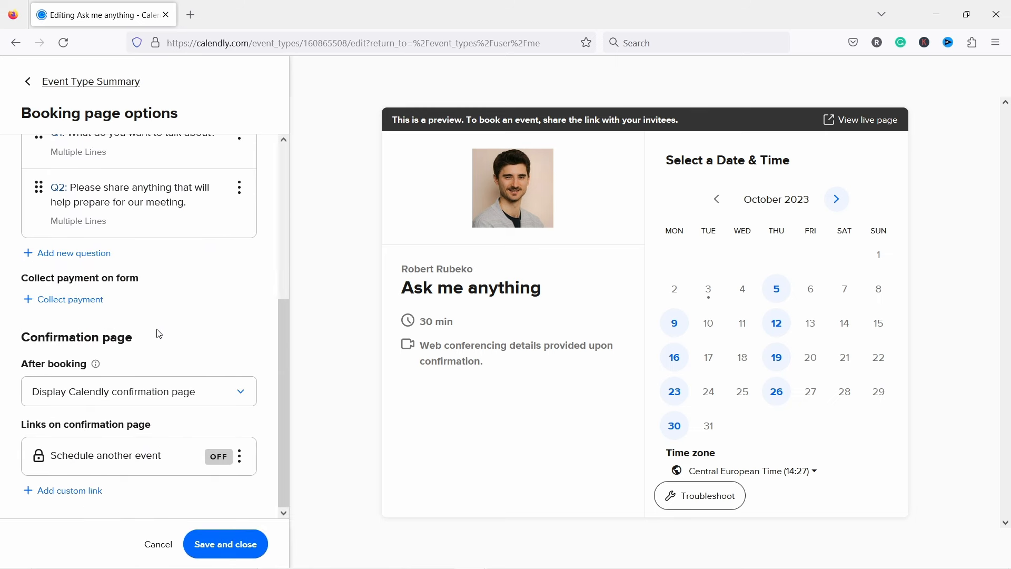
Step: Enable payment collection with Stripe and set the amount to 49 USD
{"action": "left_click", "coordinate": [74, 298]}
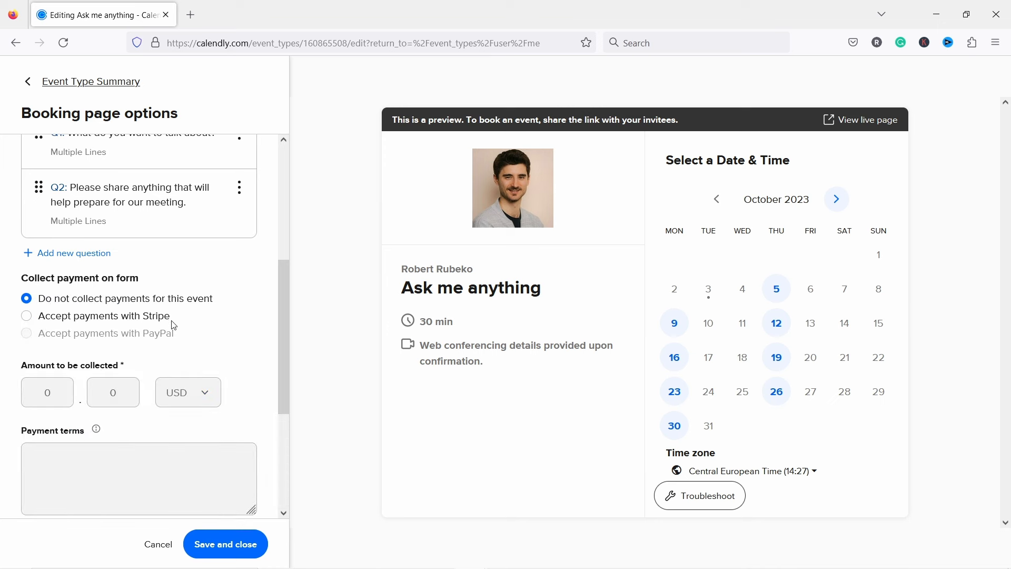
{"action": "left_click", "coordinate": [26, 317]}
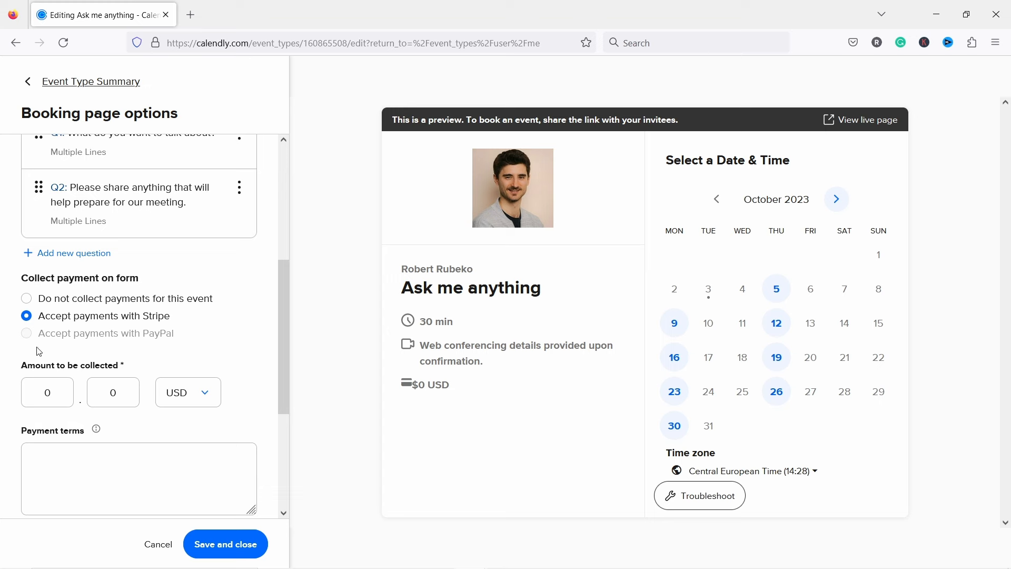
{"action": "left_click", "coordinate": [58, 399]}
{"action": "key", "text": "BackSpace"}
{"action": "type", "text": "49"}
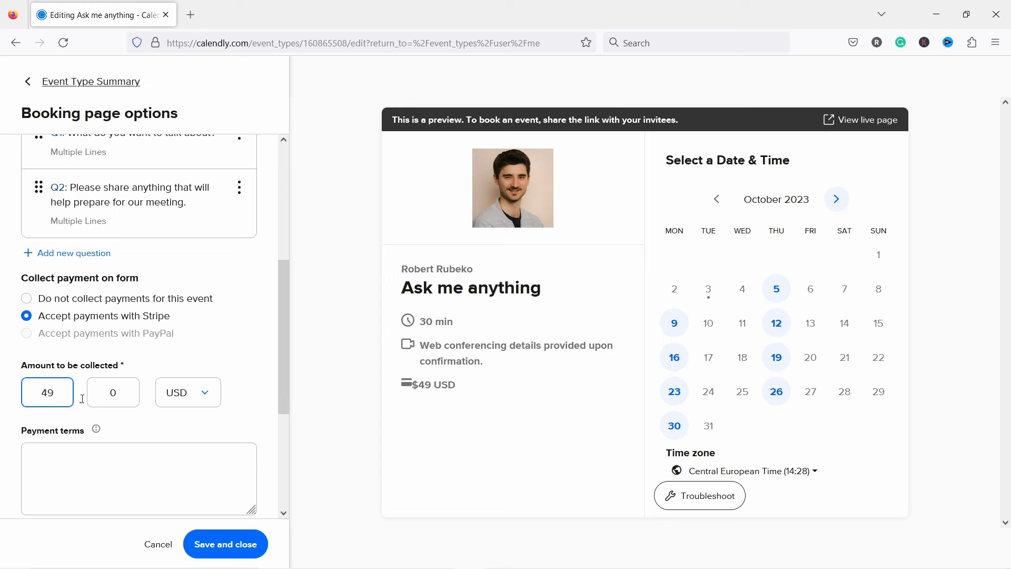
{"action": "left_click", "coordinate": [160, 423]}
Step: Check the payment terms explanation, then save and close the payment settings
{"action": "left_click", "coordinate": [129, 468]}
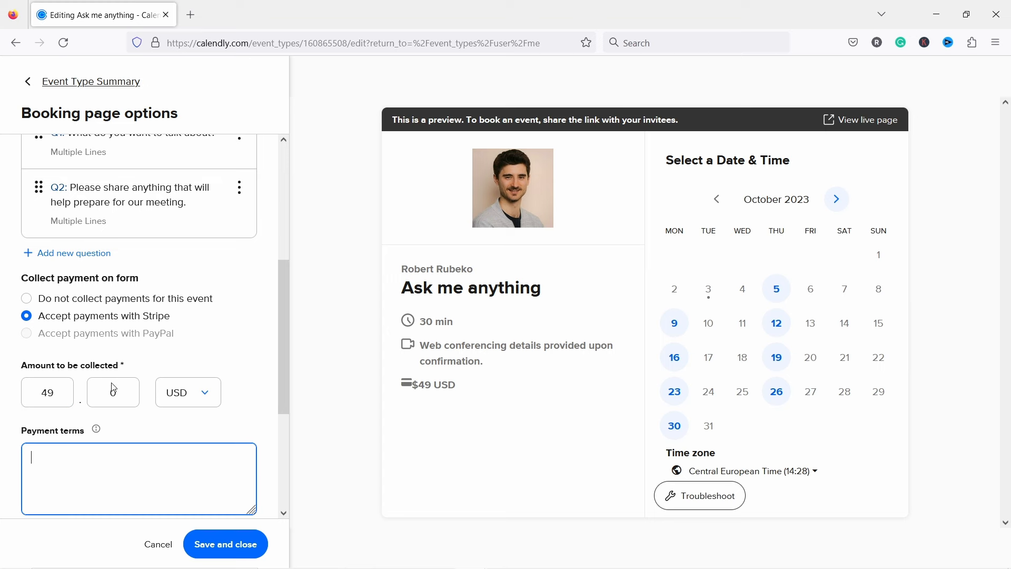
{"action": "scroll", "coordinate": [116, 400], "scroll_direction": "down", "scroll_amount": 2}
{"action": "left_click", "coordinate": [96, 352]}
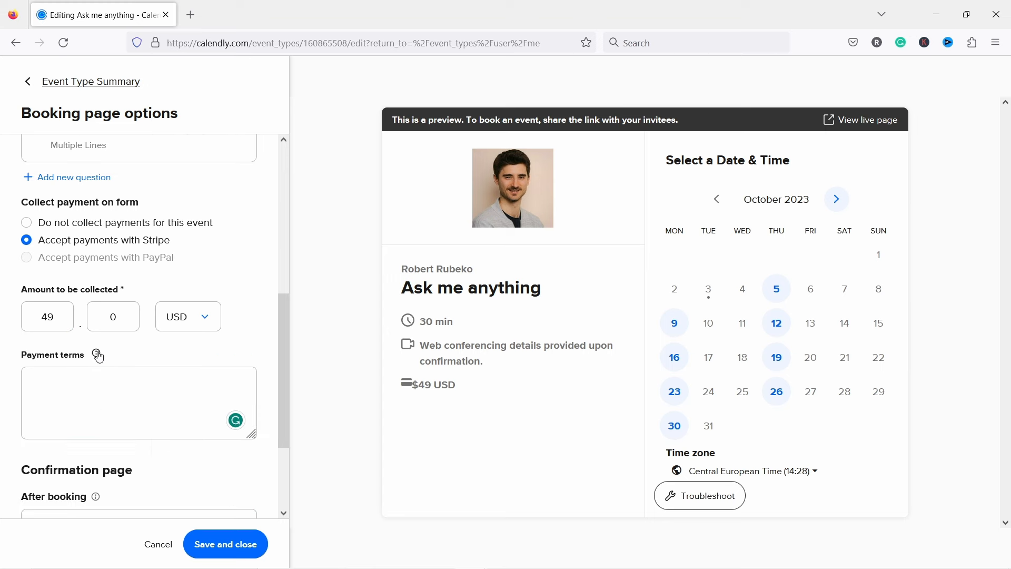
{"action": "scroll", "coordinate": [161, 347], "scroll_direction": "down", "scroll_amount": 2}
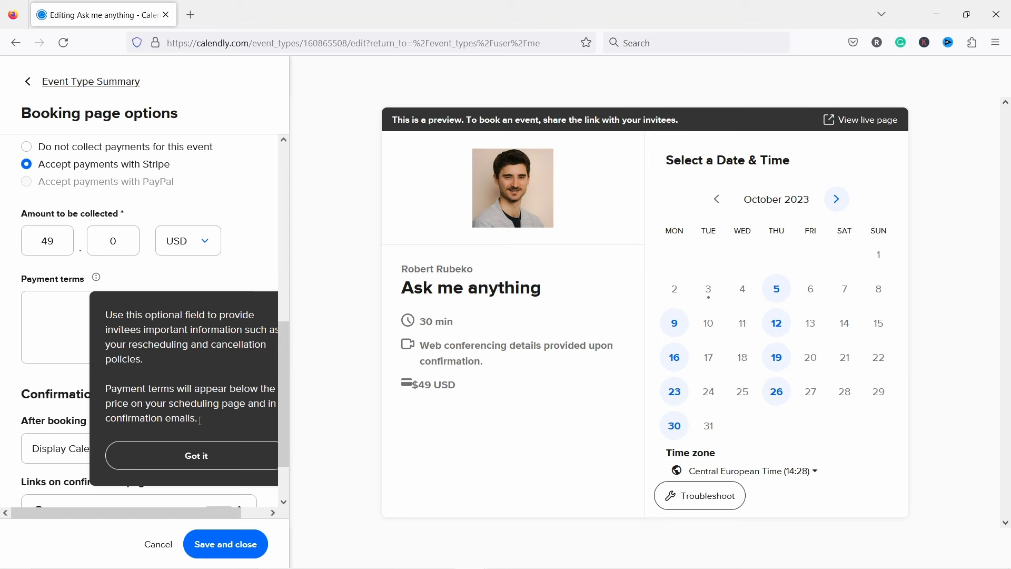
{"action": "left_click", "coordinate": [189, 456]}
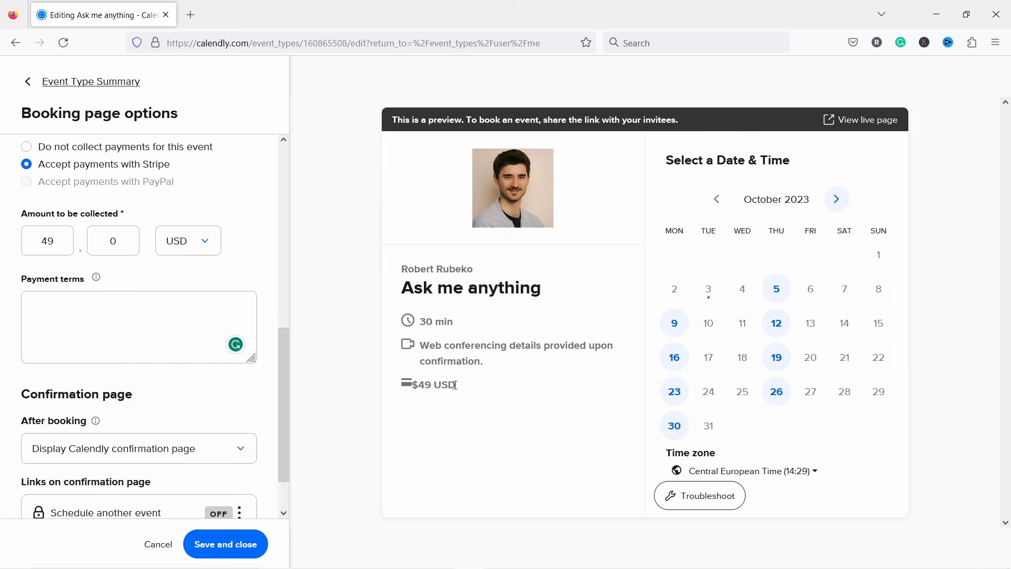
{"action": "scroll", "coordinate": [126, 327], "scroll_direction": "down", "scroll_amount": 2}
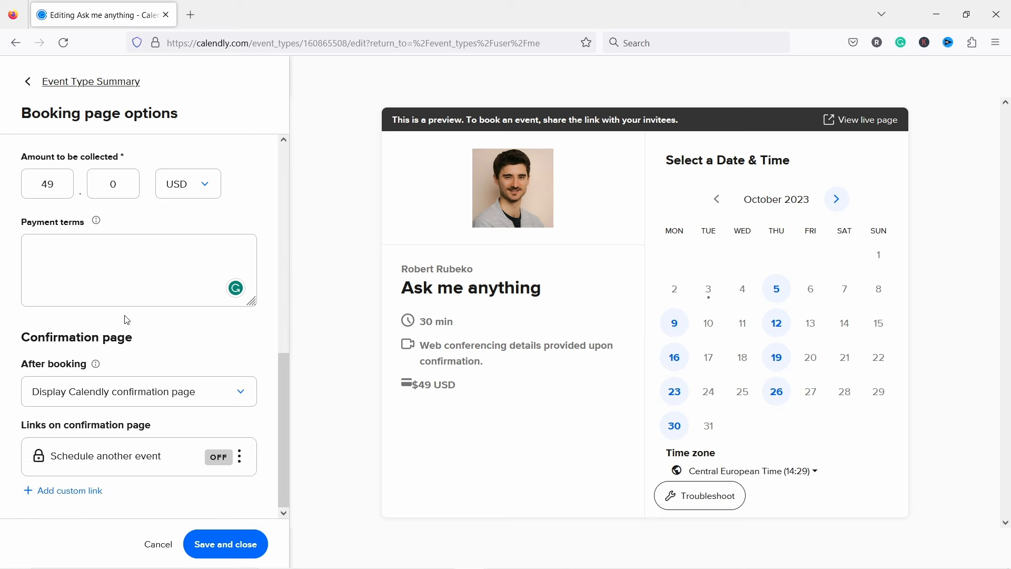
{"action": "left_click", "coordinate": [238, 547]}
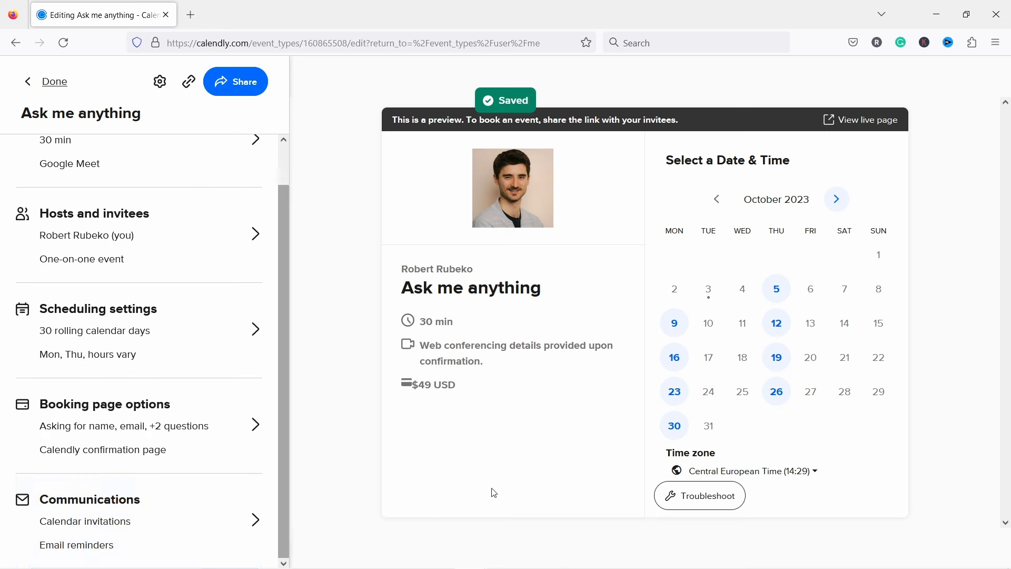
Step: Open the live Ask me anything booking page and pick the 13:30 slot on October 19
{"action": "left_click", "coordinate": [851, 124]}
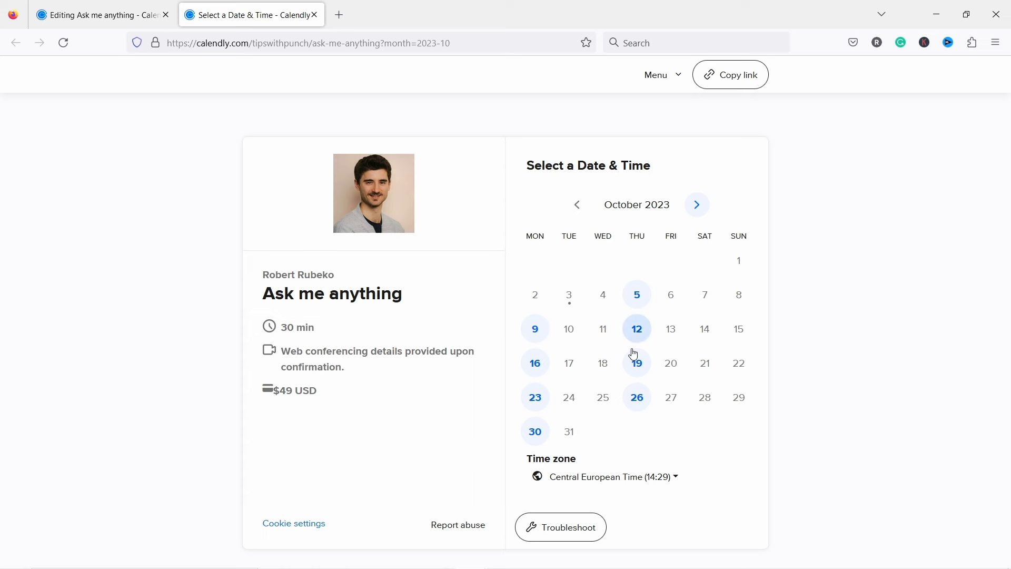
{"action": "left_click", "coordinate": [643, 368]}
{"action": "left_click", "coordinate": [748, 297]}
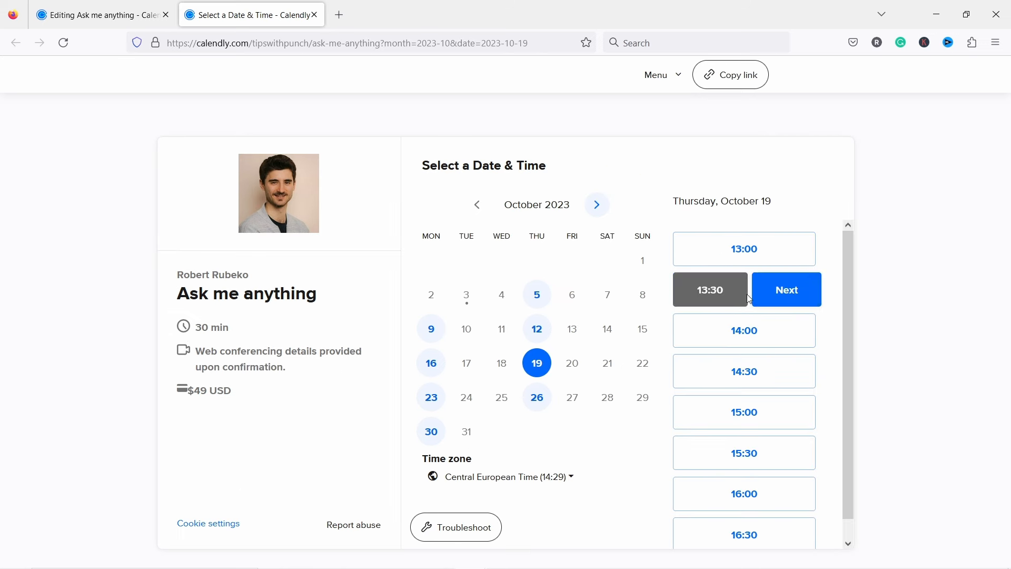
{"action": "left_click", "coordinate": [771, 299]}
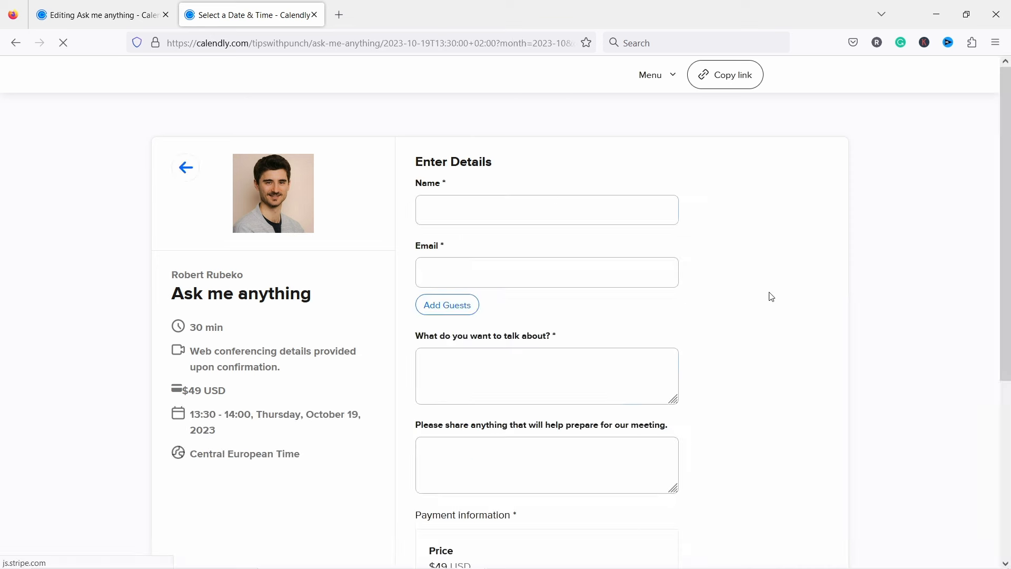
Step: Fill in the booker's name and e-mail address on the booking details form
{"action": "left_click", "coordinate": [452, 207]}
{"action": "type", "text": "Robert"}
{"action": "left_click", "coordinate": [522, 272]}
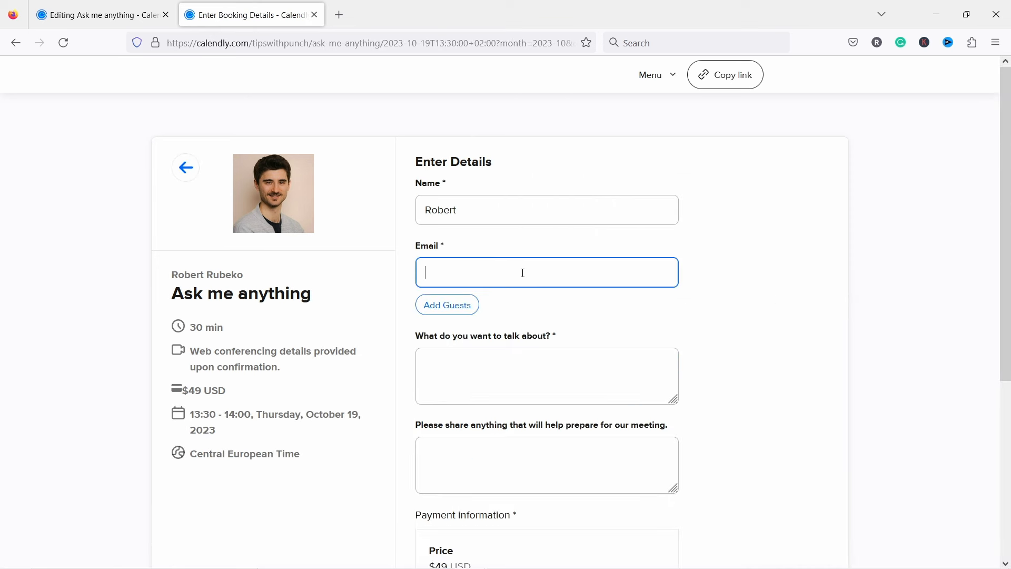
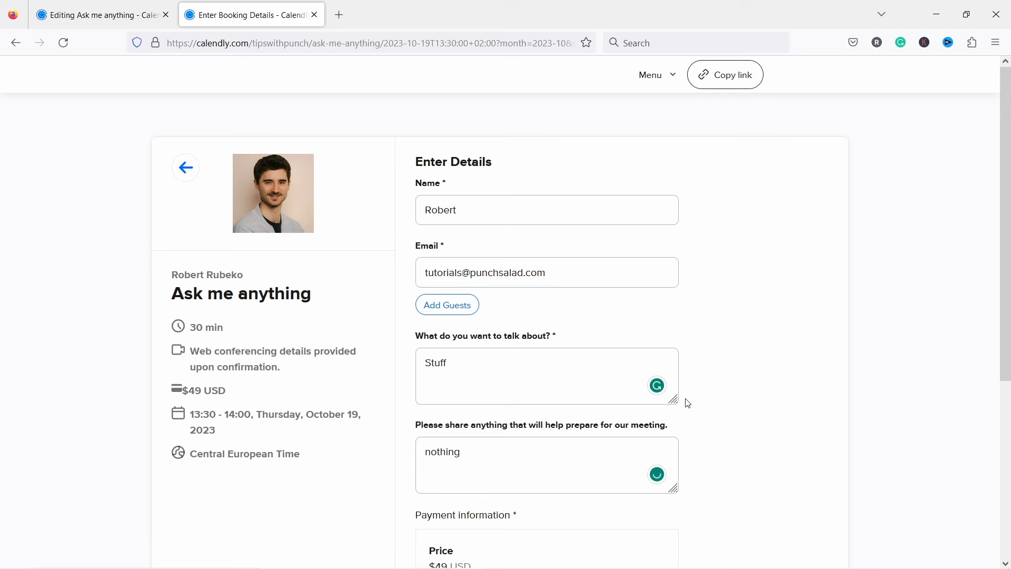
{"action": "scroll", "coordinate": [458, 354], "scroll_direction": "down", "scroll_amount": 5}
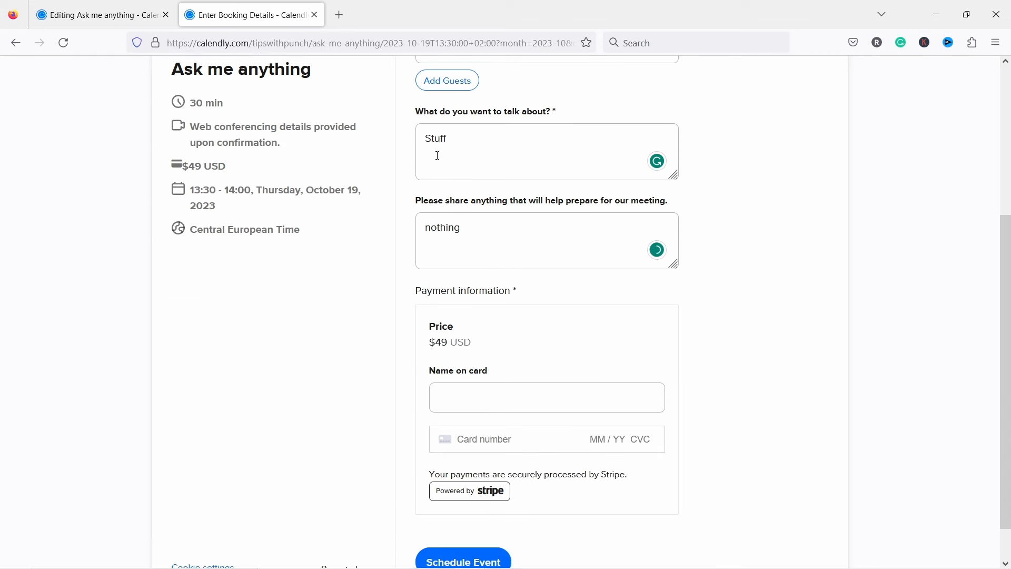